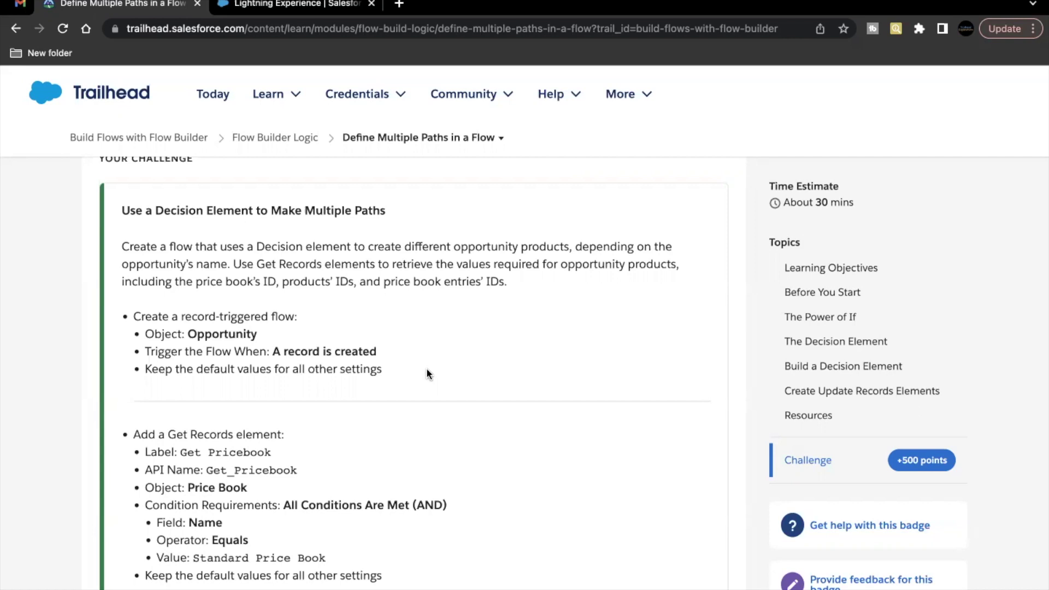
# - Switch to the Salesforce org, open the Flows page in Setup and create a new Record-Triggered Flow
pyautogui.click(309, 5)
pyautogui.click(968, 84)
pyautogui.click(930, 122)
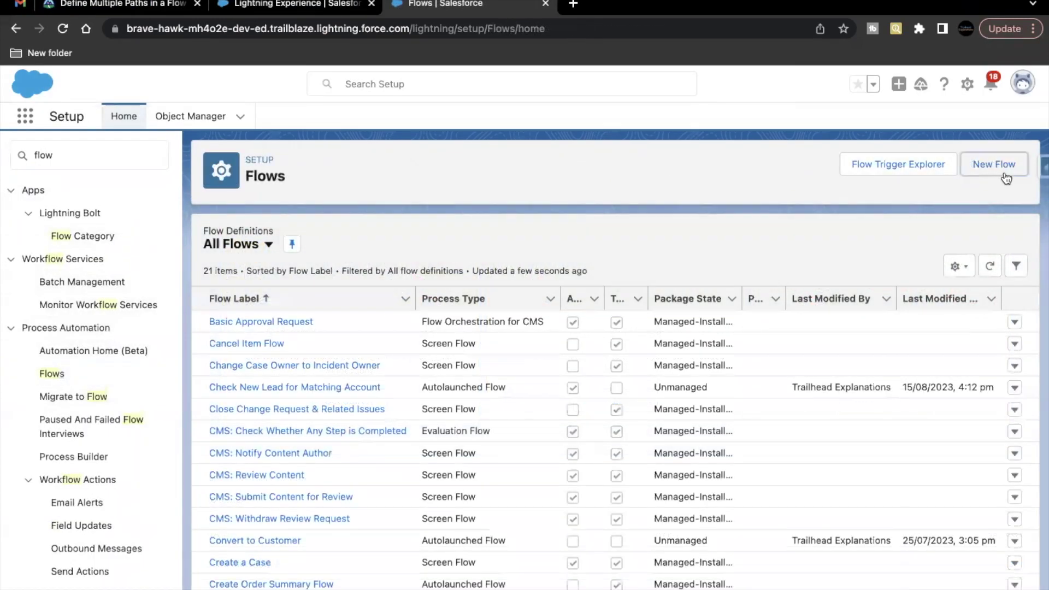
pyautogui.click(1005, 176)
pyautogui.click(582, 292)
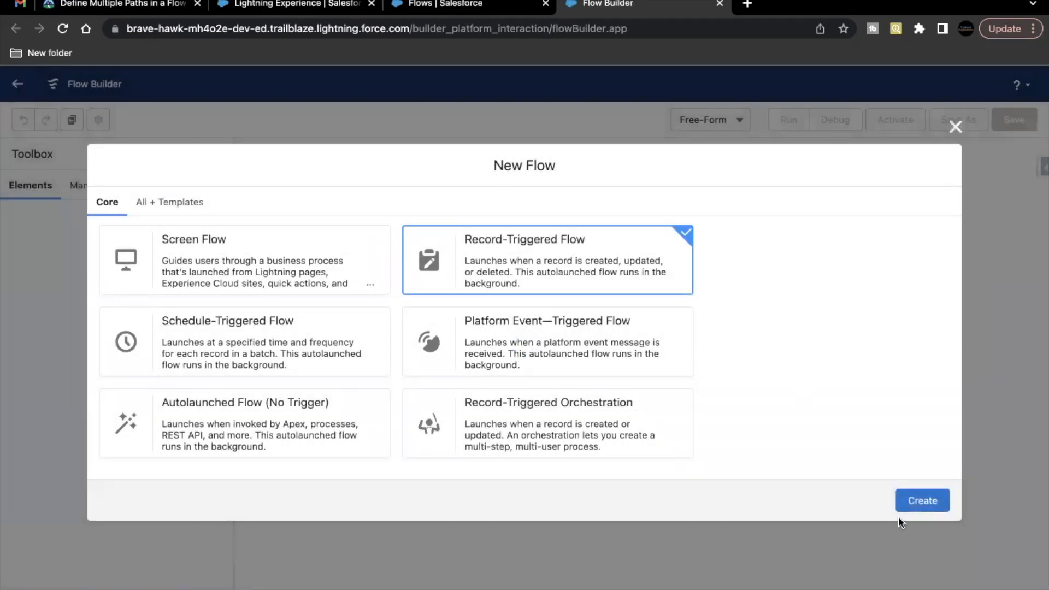
pyautogui.click(922, 500)
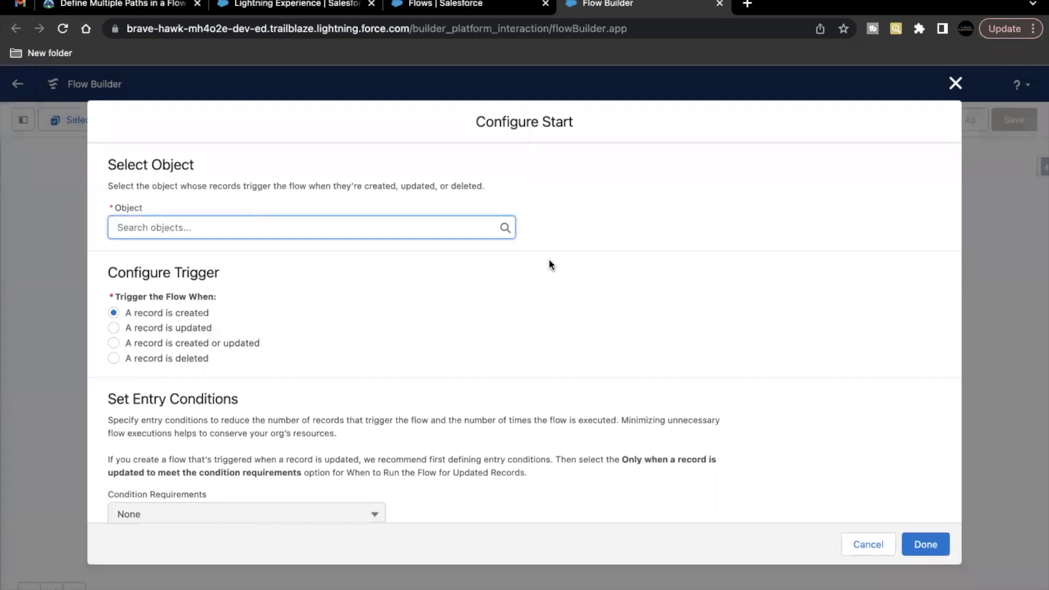
# - Configure the flow start with the Opportunity object, keeping the trigger on A record is created and the other default settings
pyautogui.click(378, 224)
pyautogui.write('Opp')
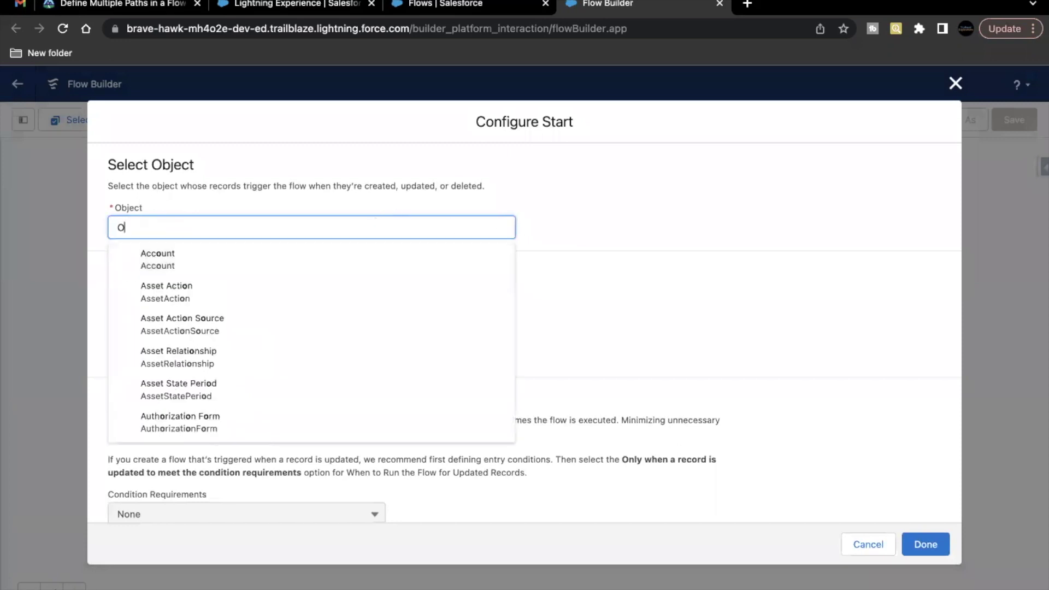
pyautogui.click(361, 254)
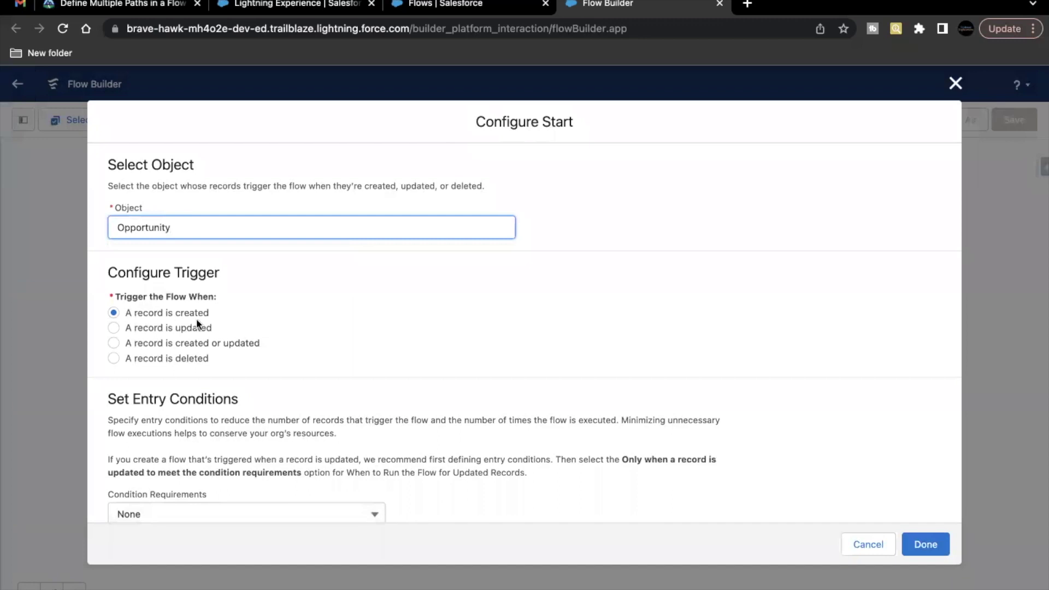
pyautogui.scroll(-2, 285, 339)
pyautogui.scroll(-1, 285, 340)
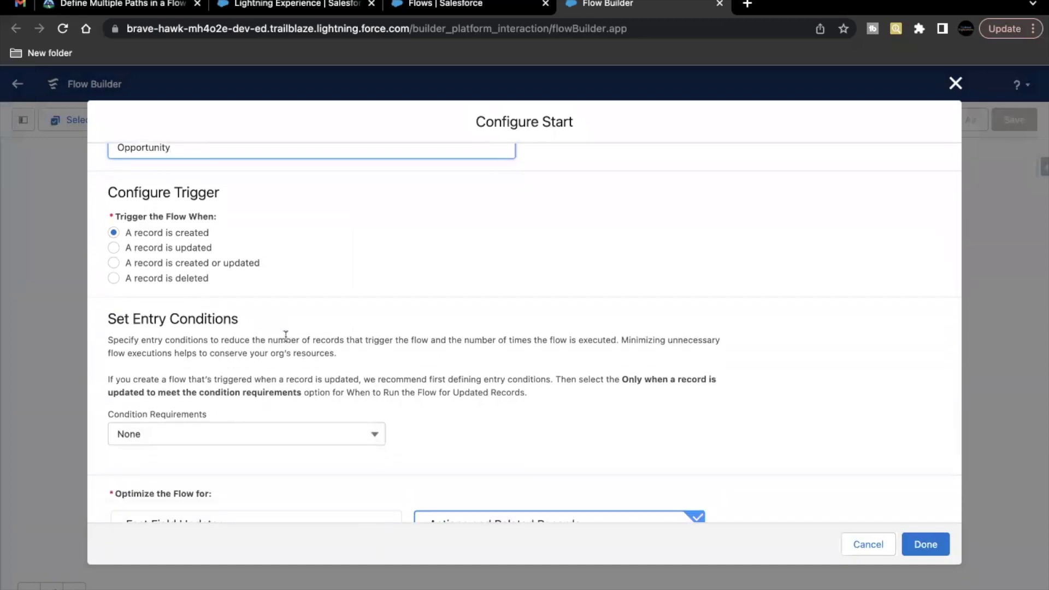
pyautogui.scroll(-1, 285, 336)
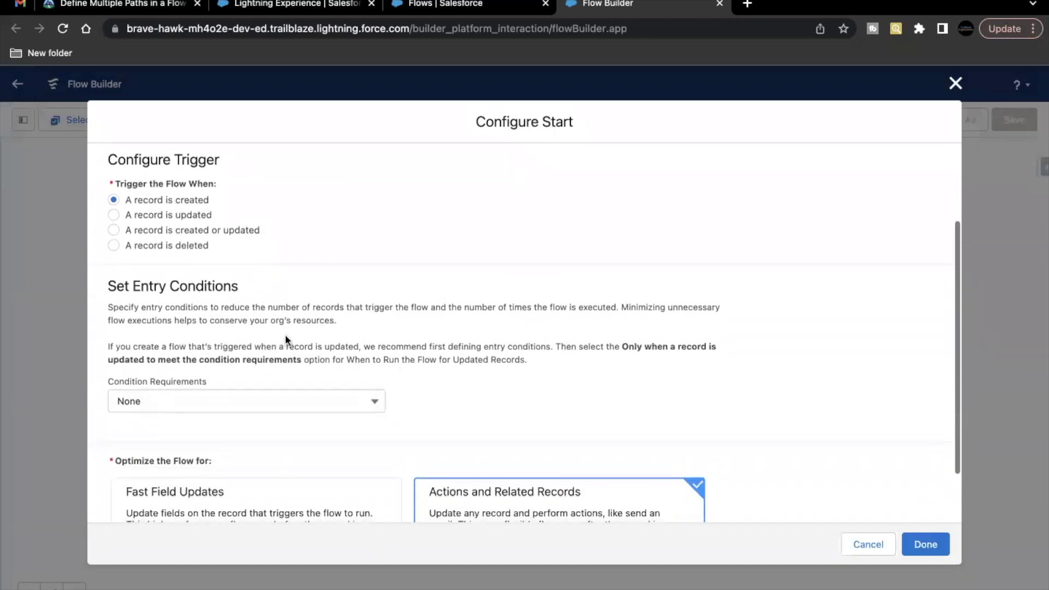
pyautogui.scroll(-2, 539, 427)
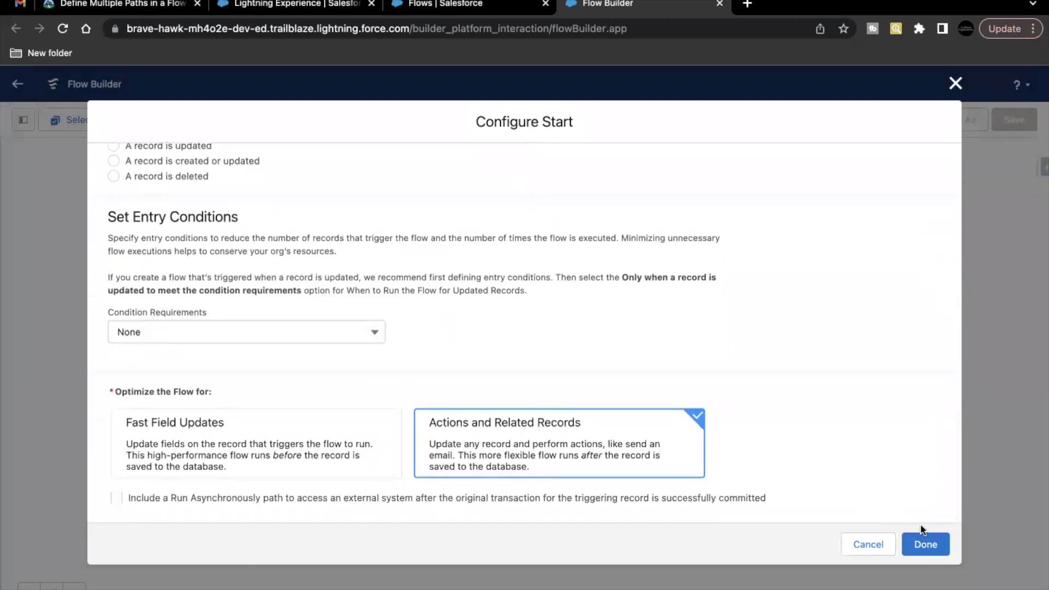
pyautogui.click(926, 544)
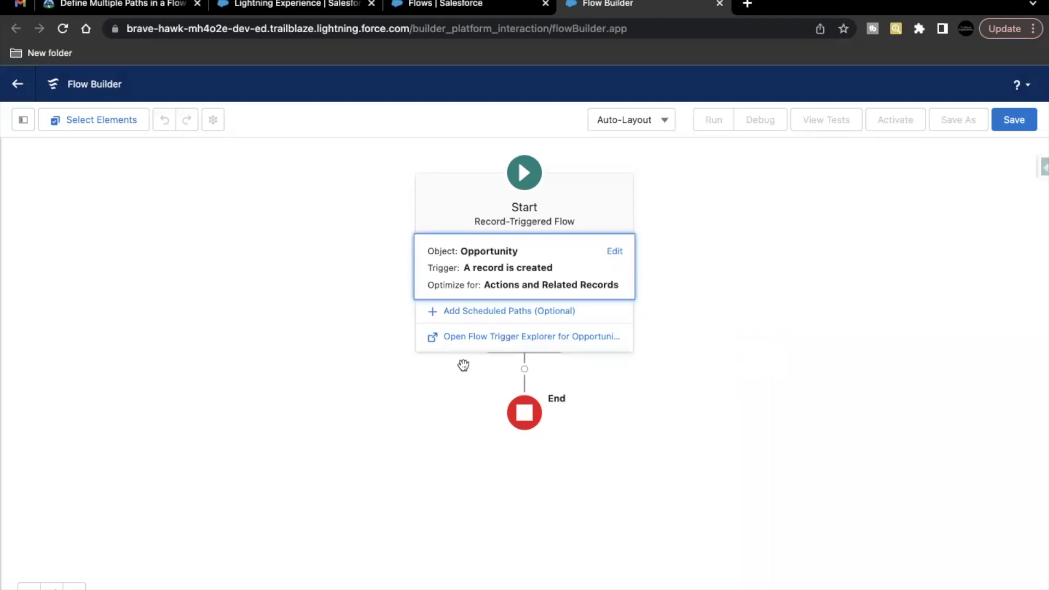
# - Add a Get Records element after the start, labelled Get Pricebook with API name Get_Pricebook, for the Price Book object
pyautogui.click(525, 370)
pyautogui.scroll(-5, 510, 422)
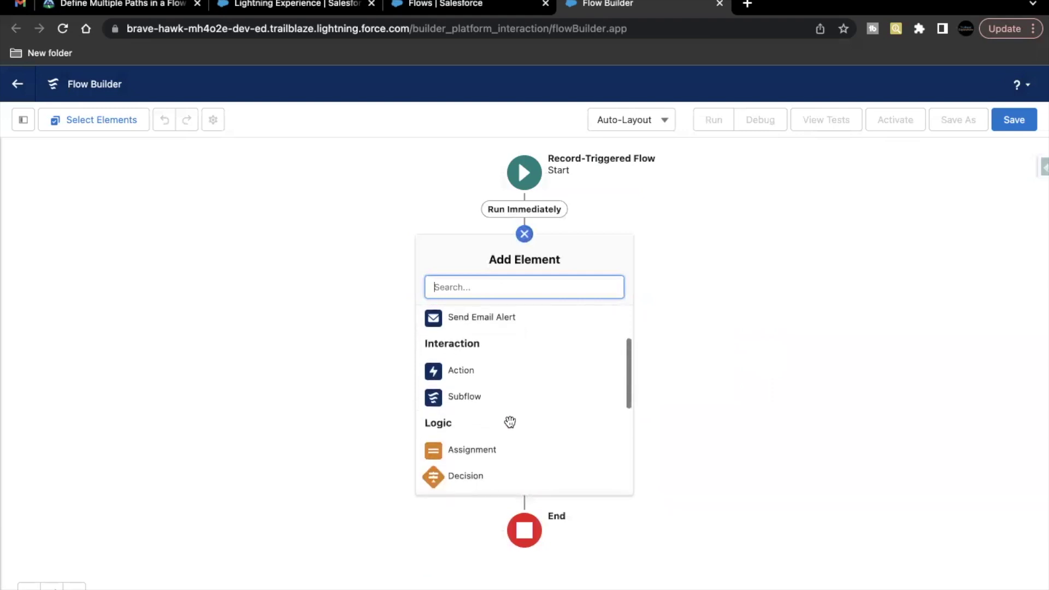
pyautogui.scroll(-2, 508, 448)
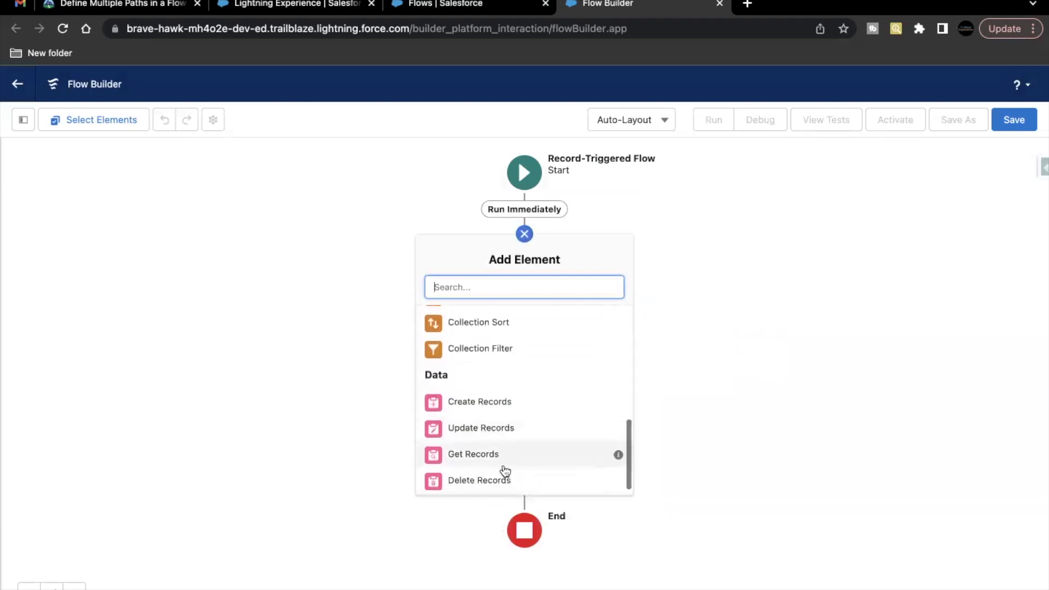
pyautogui.click(469, 454)
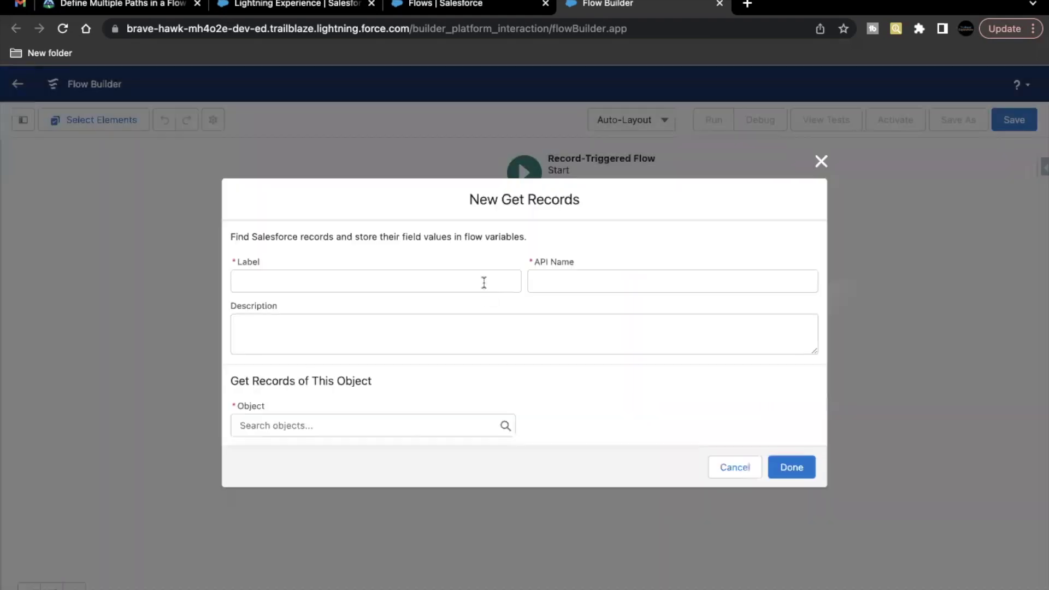
pyautogui.write('Get Pricebook')
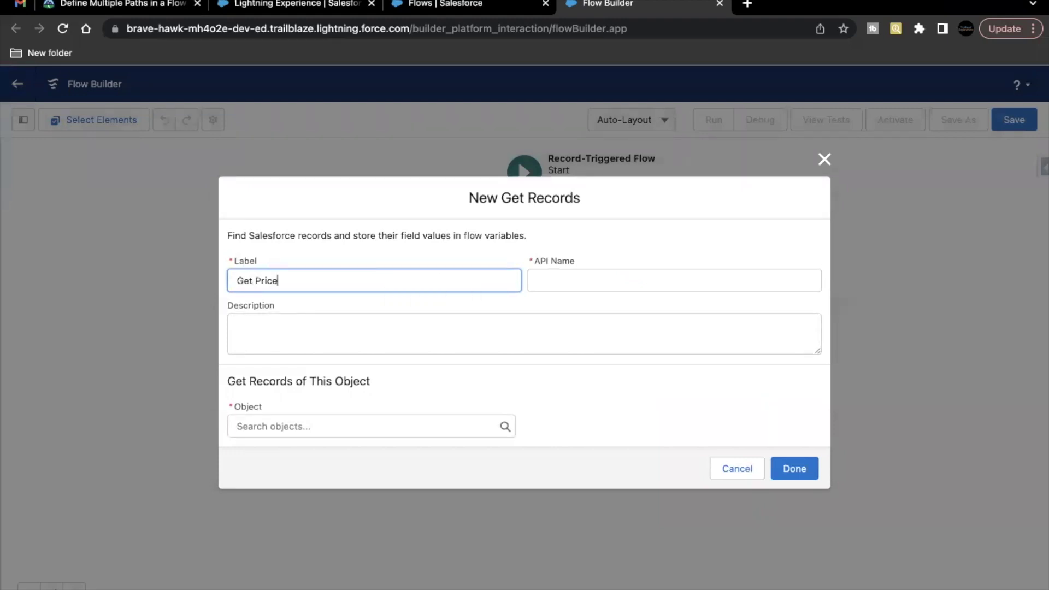
pyautogui.click(533, 280)
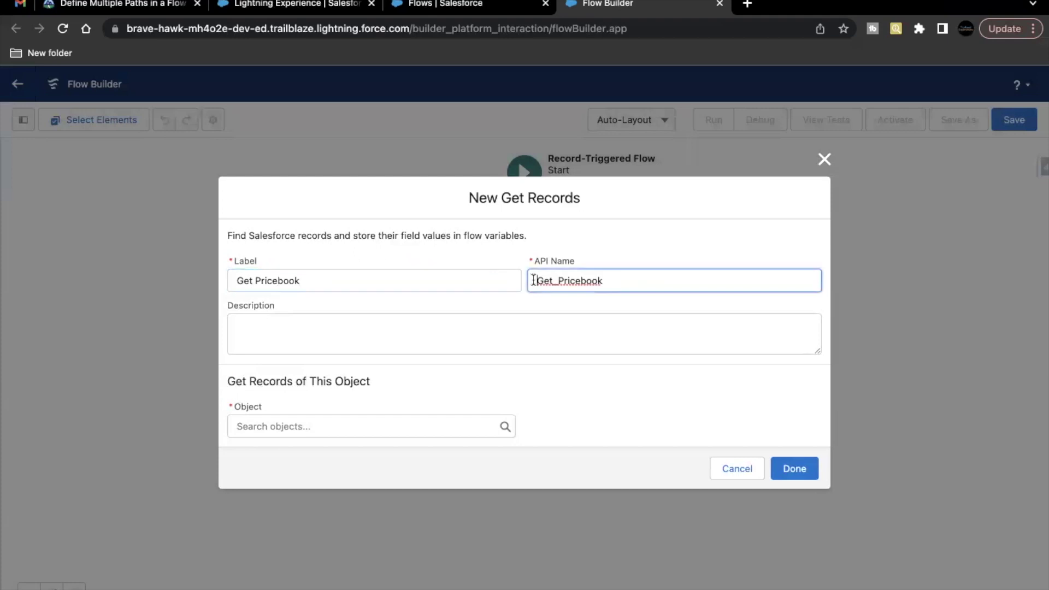
pyautogui.click(421, 432)
pyautogui.write('Price')
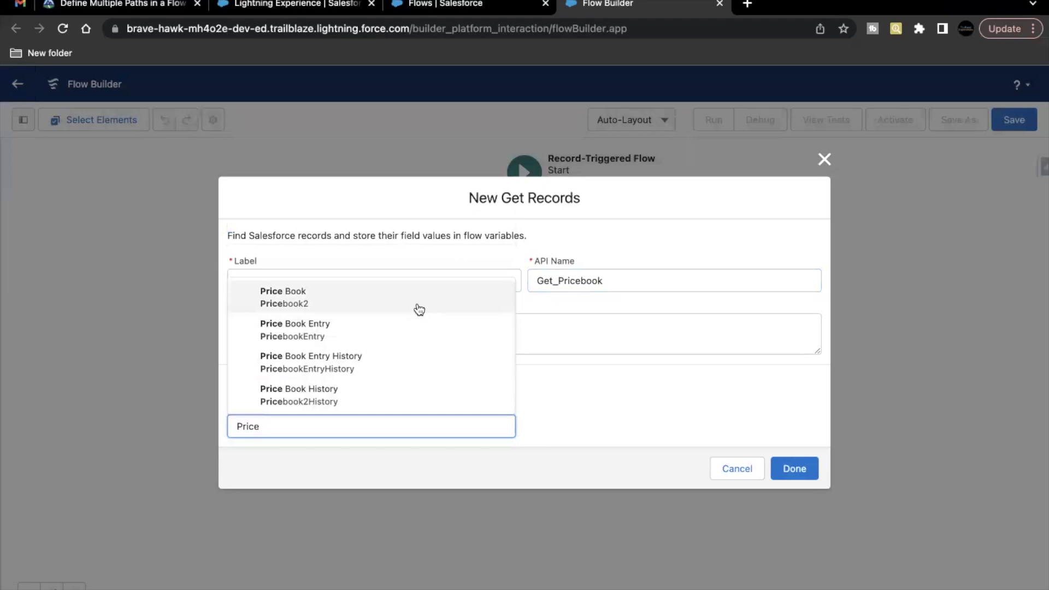
pyautogui.click(419, 309)
# - Filter the Price Book records by Name Equals Standard Price Book and finish the Get Pricebook element
pyautogui.scroll(-3, 466, 403)
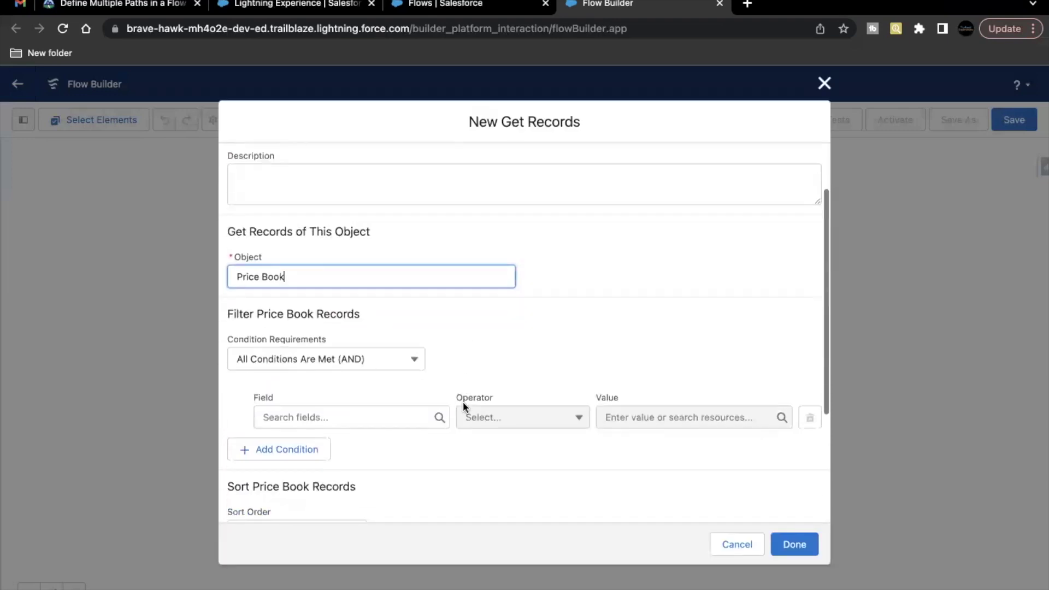
pyautogui.click(360, 390)
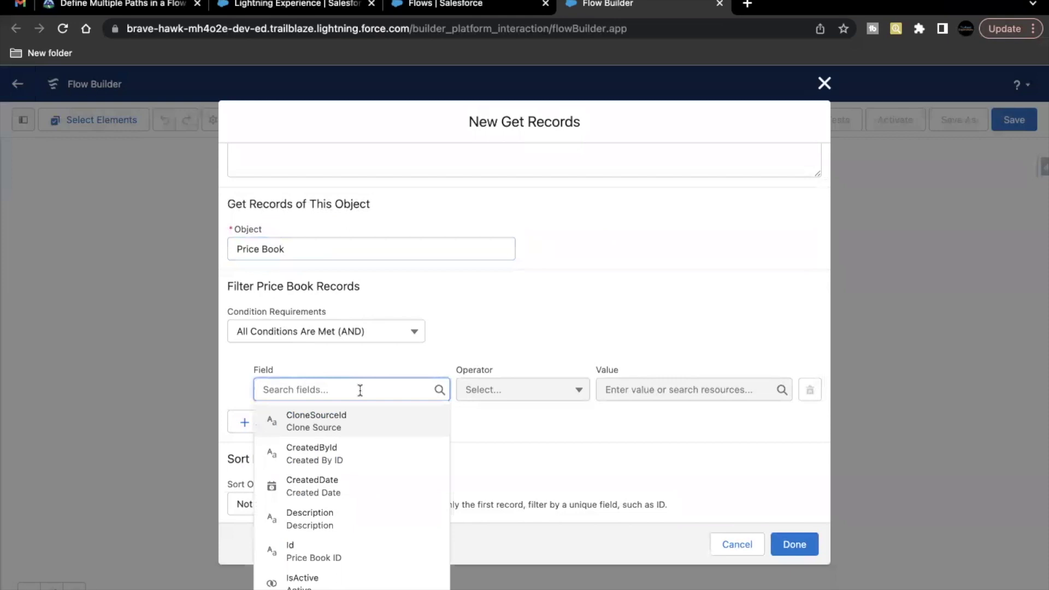
pyautogui.write('Name')
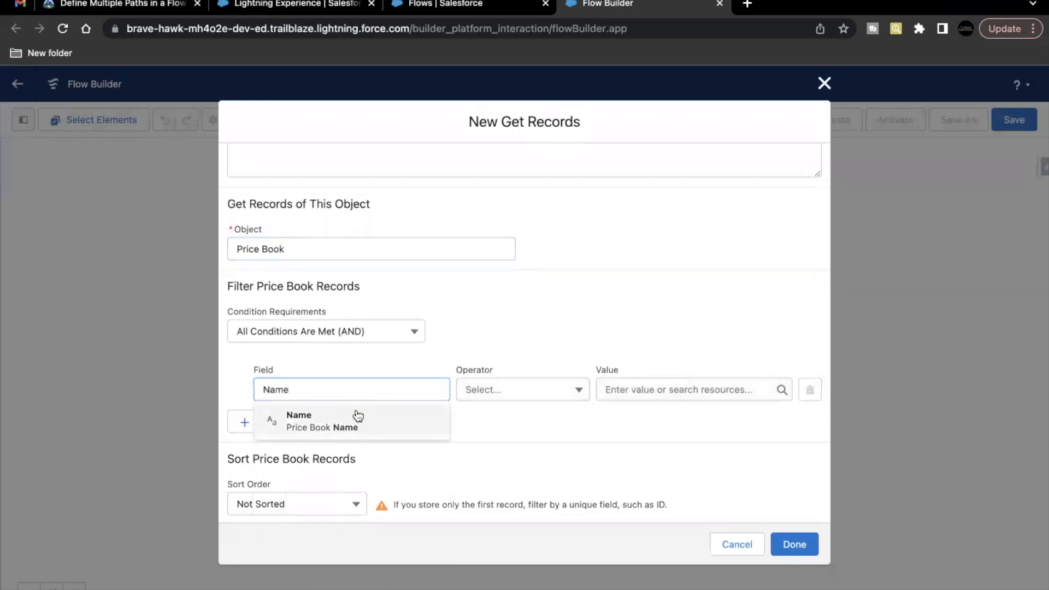
pyautogui.click(356, 415)
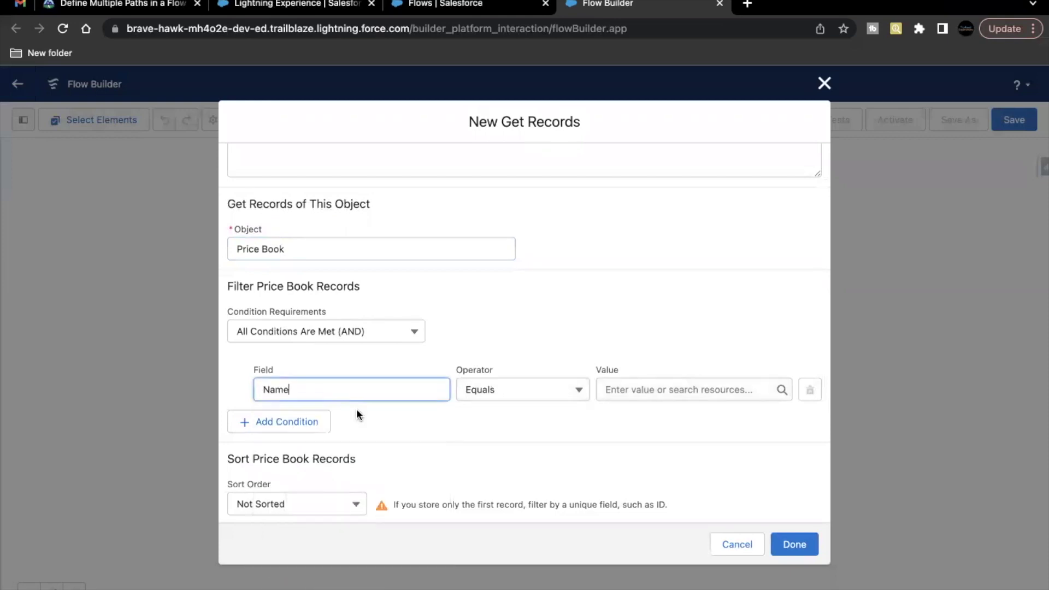
pyautogui.click(659, 387)
pyautogui.write('Stan')
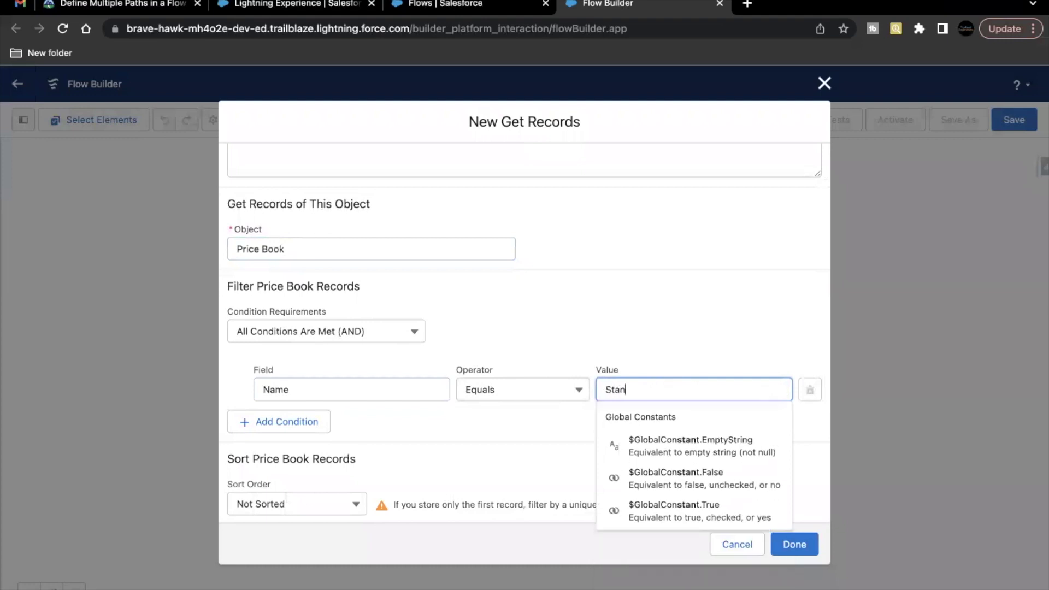
pyautogui.write('dard Pr')
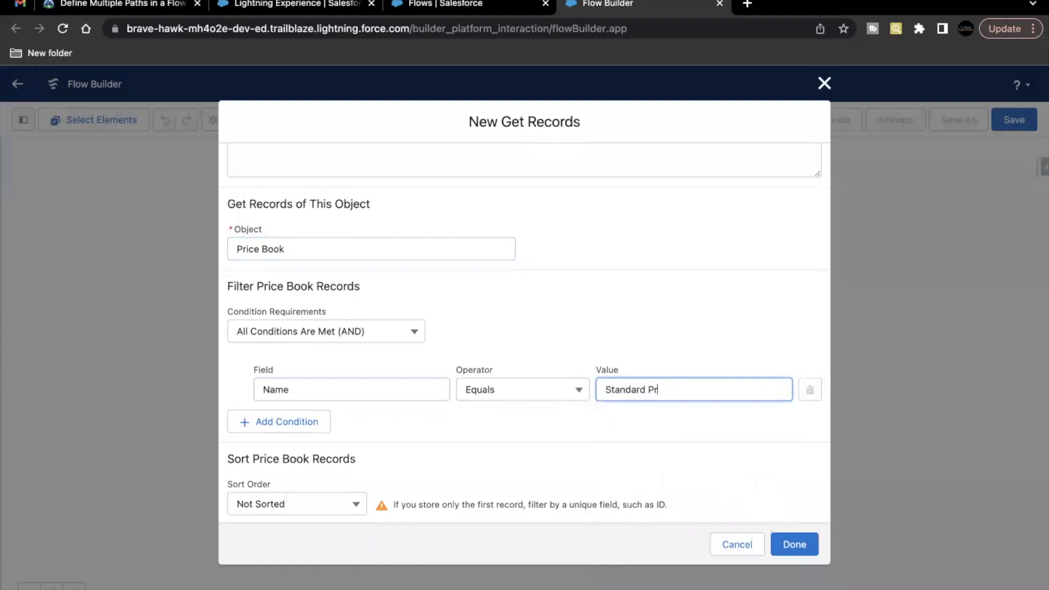
pyautogui.write('ice Book')
pyautogui.scroll(-2, 631, 445)
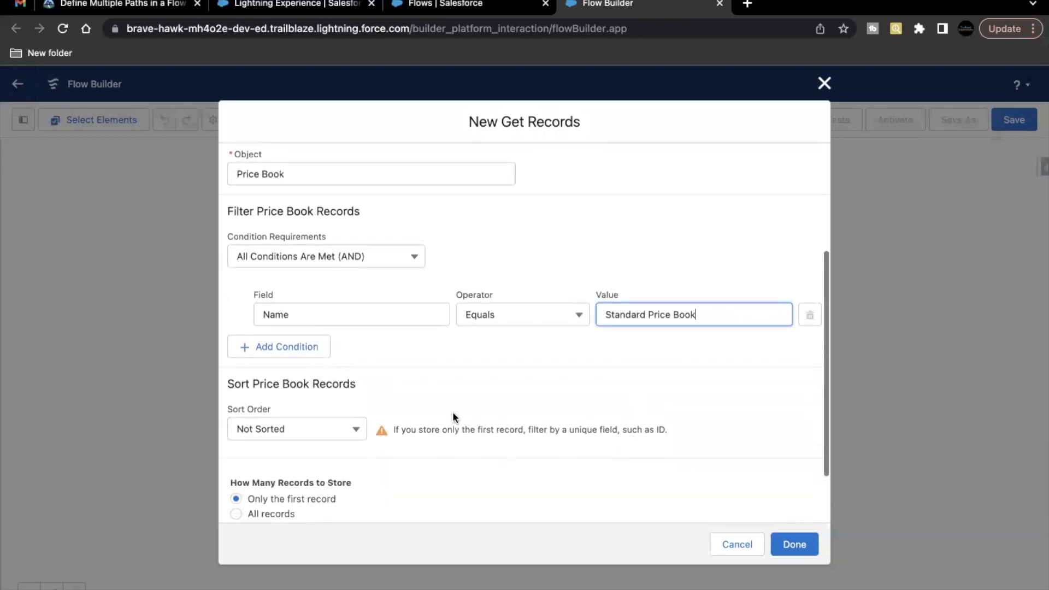
pyautogui.scroll(-2, 452, 412)
pyautogui.click(796, 545)
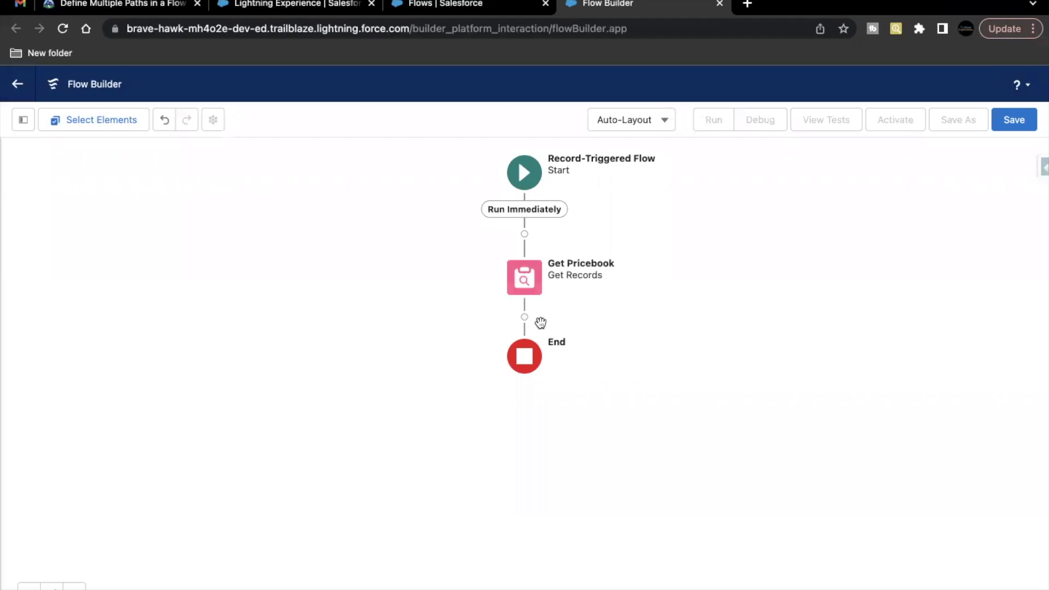
# - Add a Decision element after Get Pricebook, labelled Check Opp Name with API name Check_Opp_Name
pyautogui.click(524, 317)
pyautogui.scroll(-5, 545, 496)
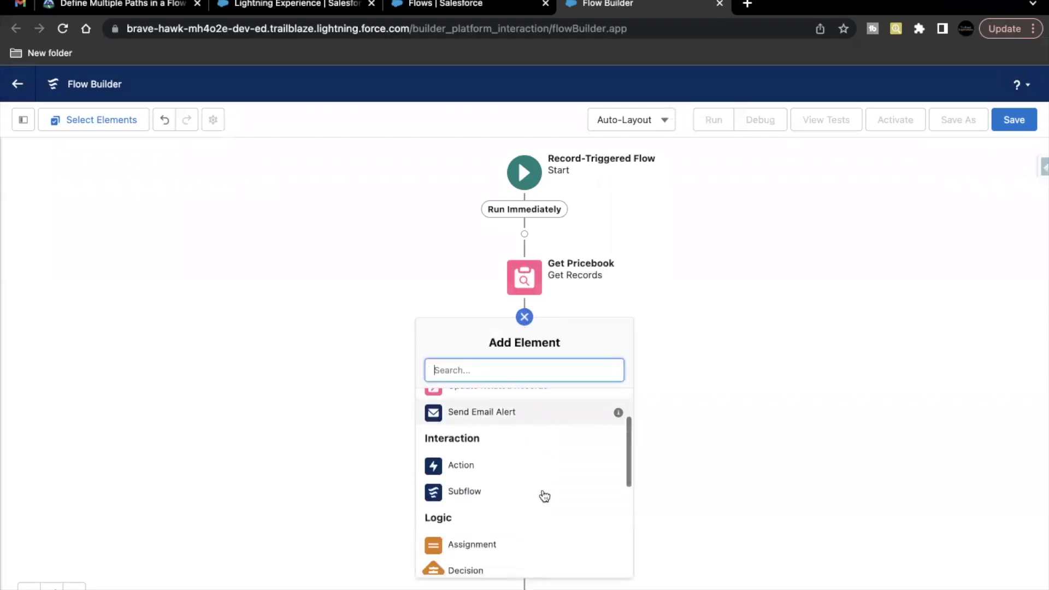
pyautogui.scroll(1, 485, 412)
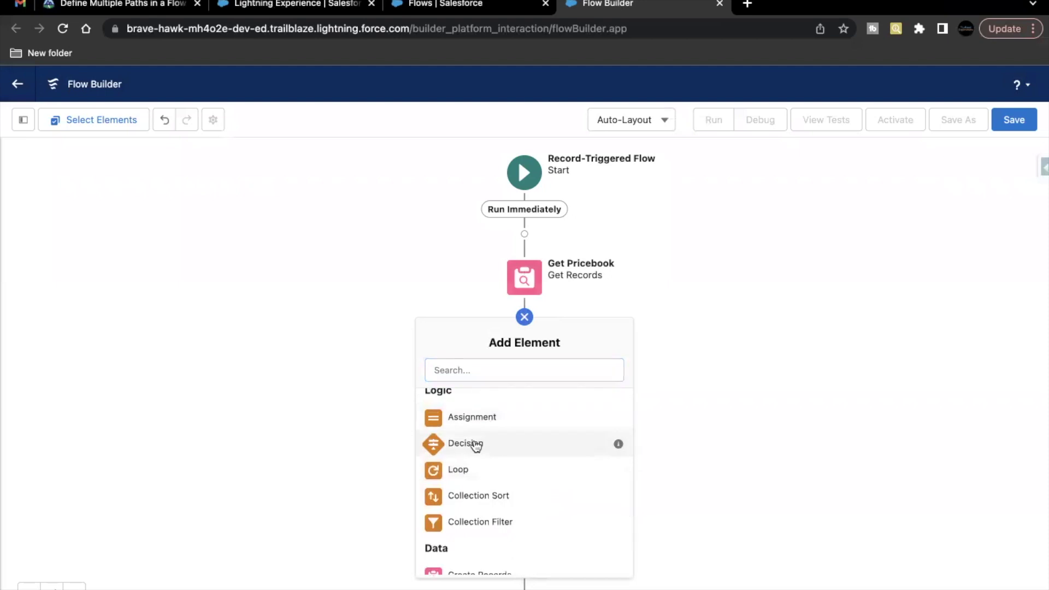
pyautogui.click(477, 444)
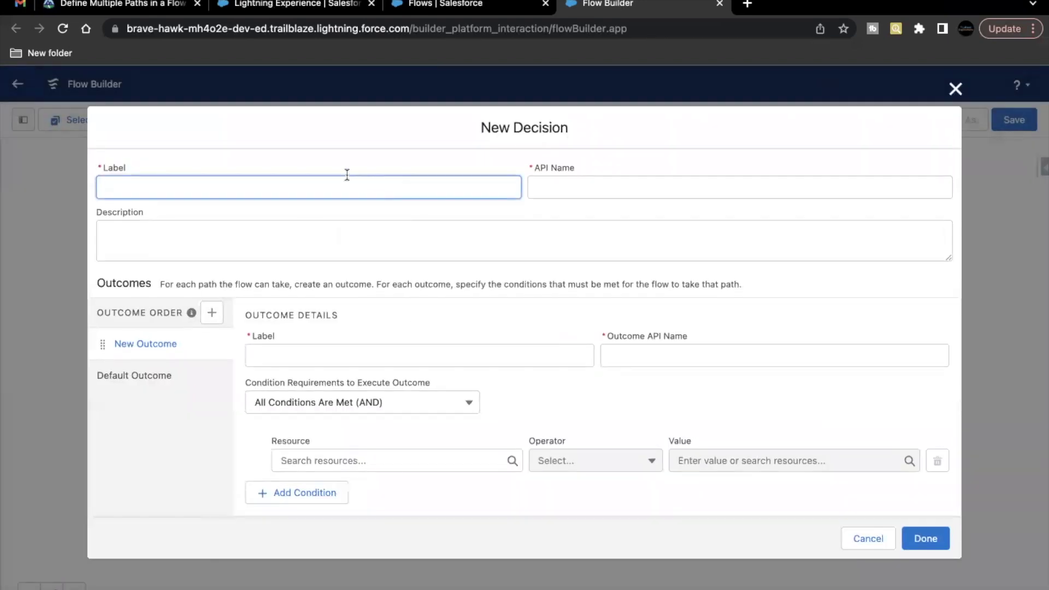
pyautogui.write('Check Opp Name')
pyautogui.click(388, 220)
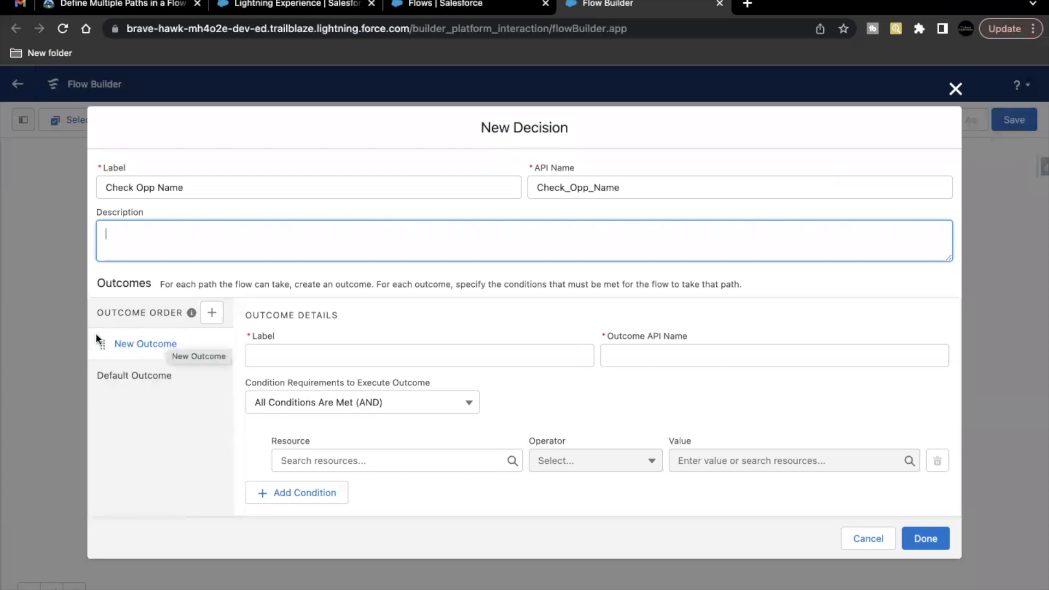
# - Label the decision's new outcome 1500kW and let its API name fill in from the label
pyautogui.click(270, 353)
pyautogui.click(346, 327)
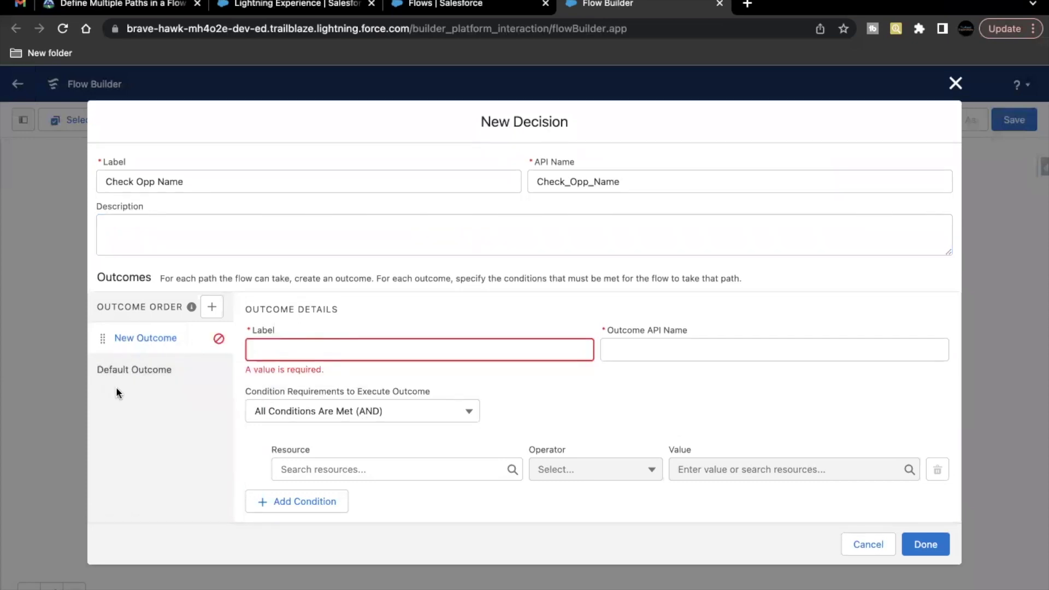
pyautogui.click(136, 374)
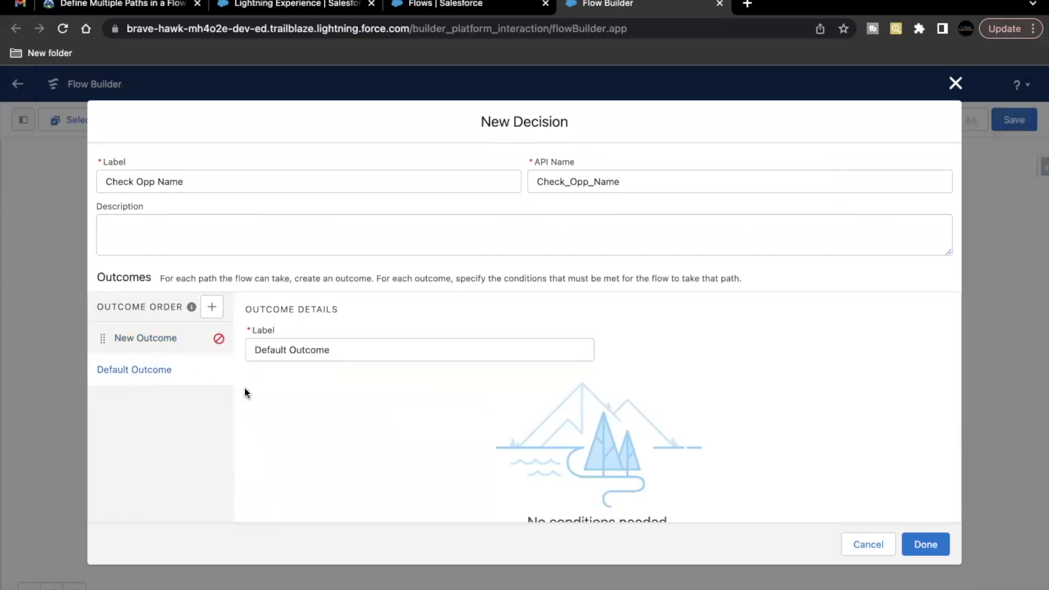
pyautogui.click(142, 340)
pyautogui.click(292, 356)
pyautogui.write('1500kW')
pyautogui.click(452, 369)
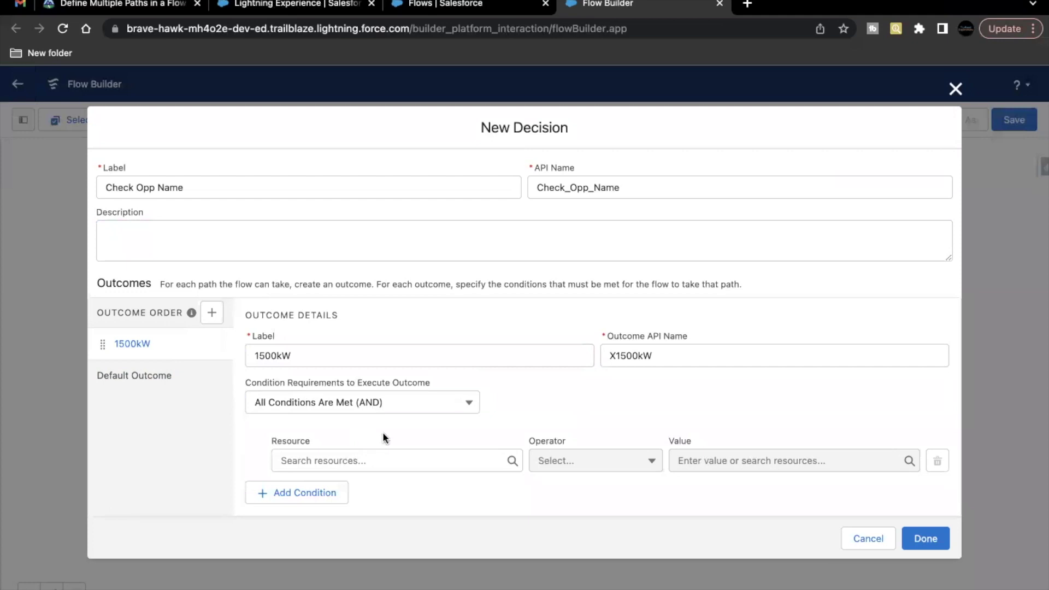
# - Set the 1500kW outcome's condition resource to the triggering opportunity's name, $Record > Name
pyautogui.click(357, 460)
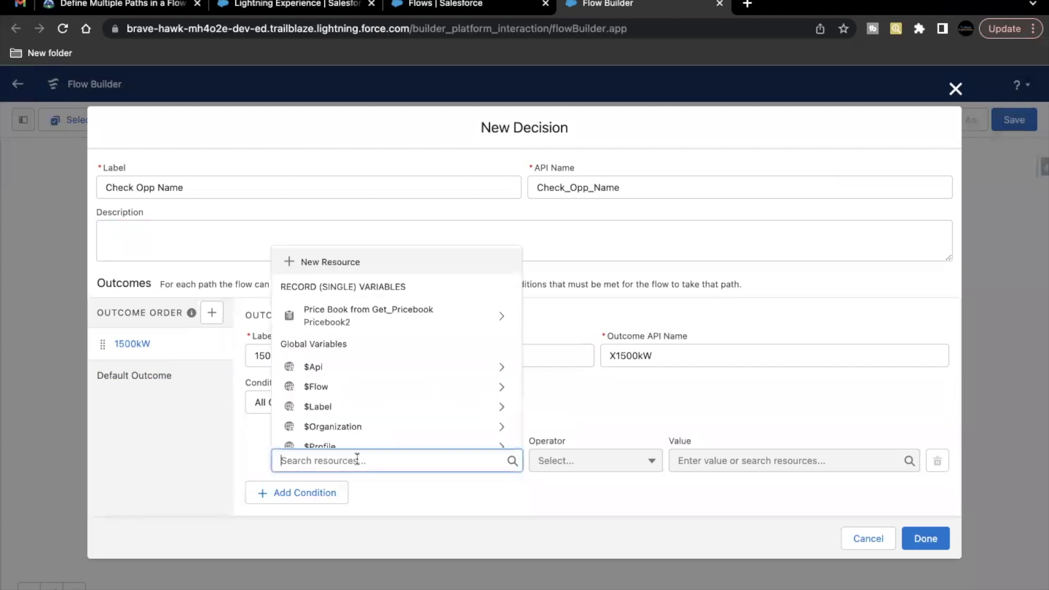
pyautogui.write('$Rec')
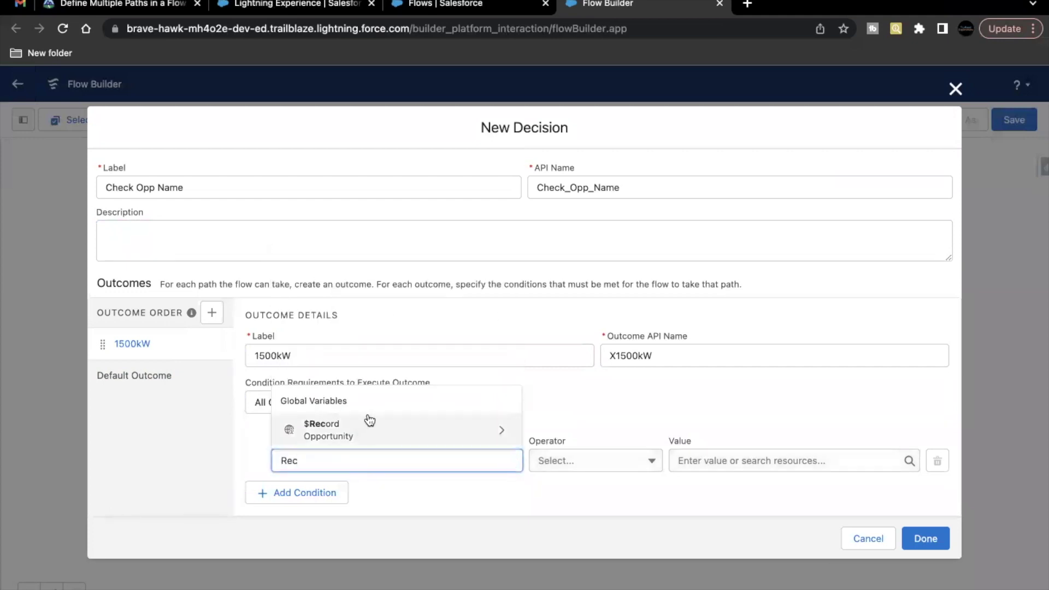
pyautogui.click(366, 425)
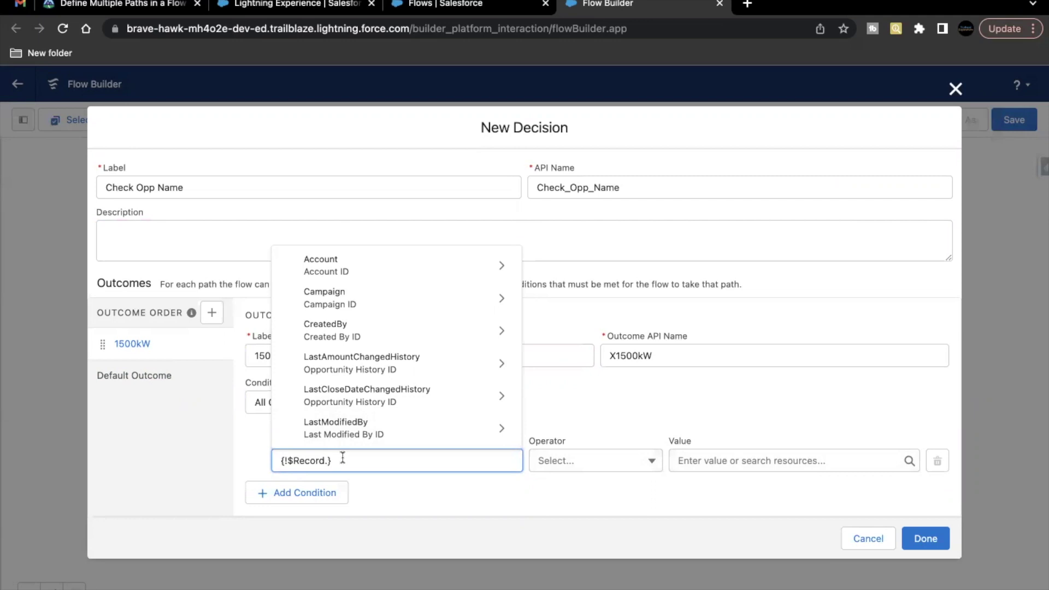
pyautogui.write('name')
pyautogui.click(356, 394)
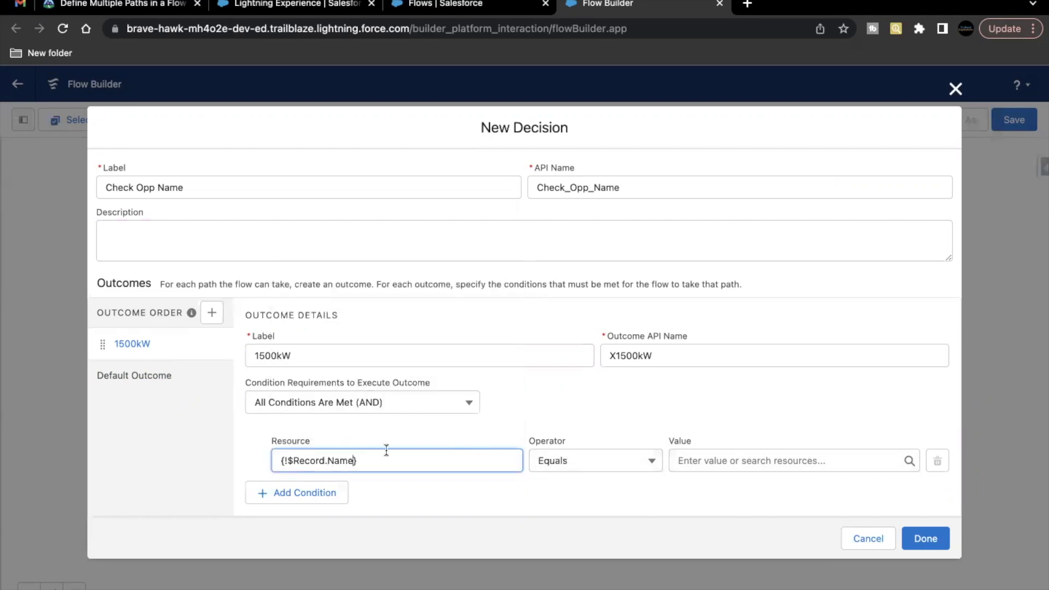
# - Complete the 1500kW outcome's condition with the operator Contains and the value 1500
pyautogui.click(610, 460)
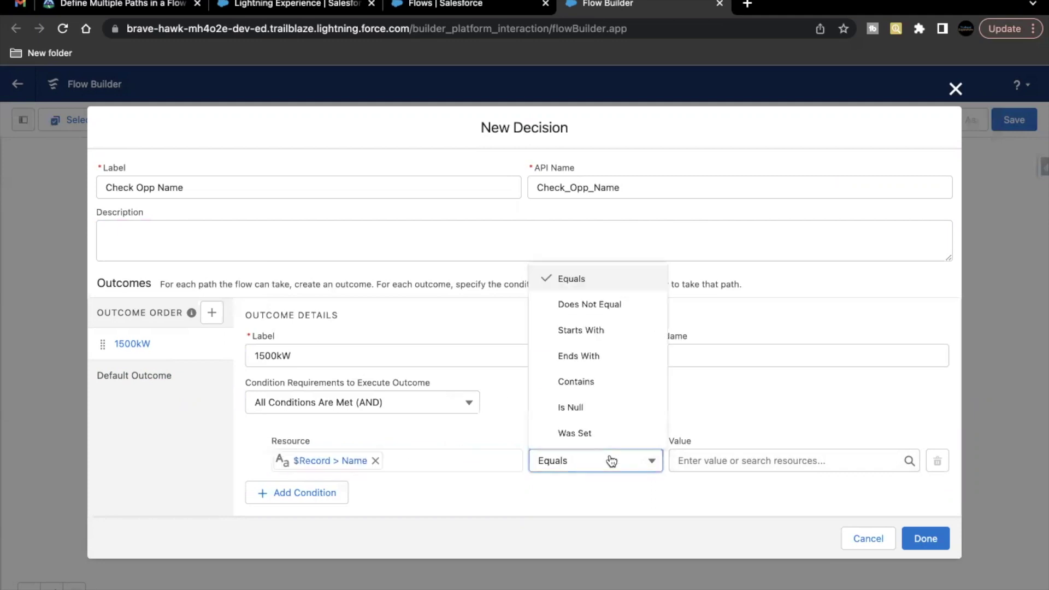
pyautogui.click(611, 381)
pyautogui.click(690, 461)
pyautogui.write('2')
pyautogui.press('BackSpace')
pyautogui.write('1500')
pyautogui.click(744, 496)
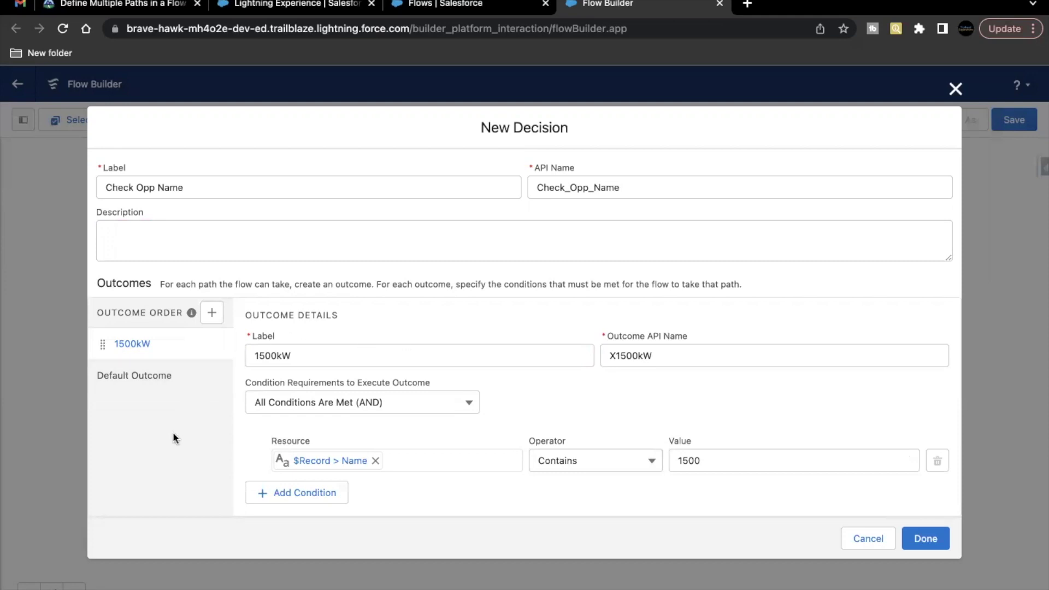
# - Add another outcome to the Check Opp Name decision and set its condition resource to $Record > Name
pyautogui.click(192, 384)
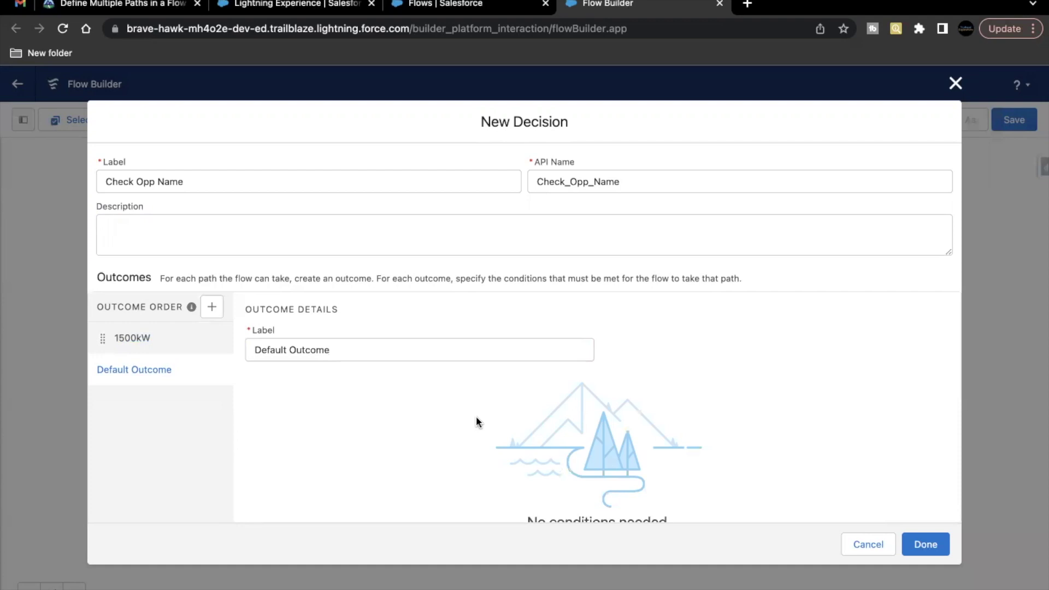
pyautogui.click(183, 338)
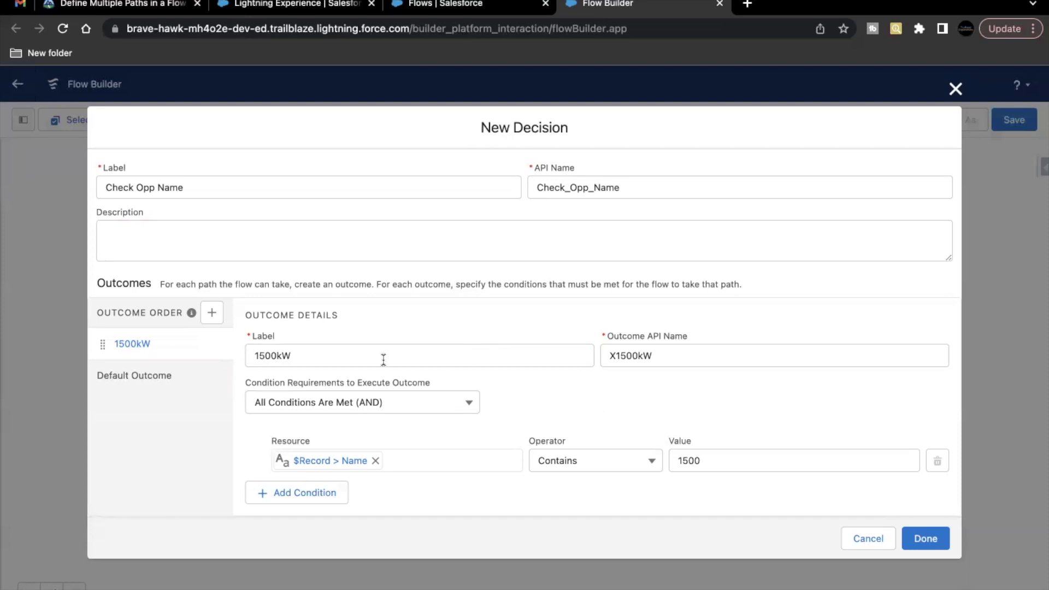
pyautogui.click(210, 313)
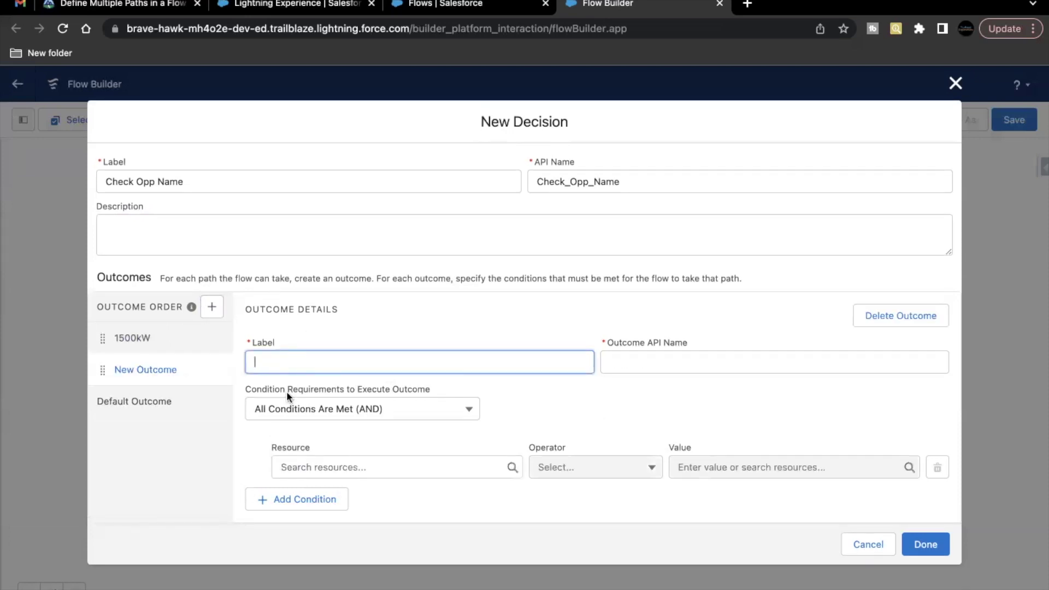
pyautogui.click(356, 470)
pyautogui.write('re')
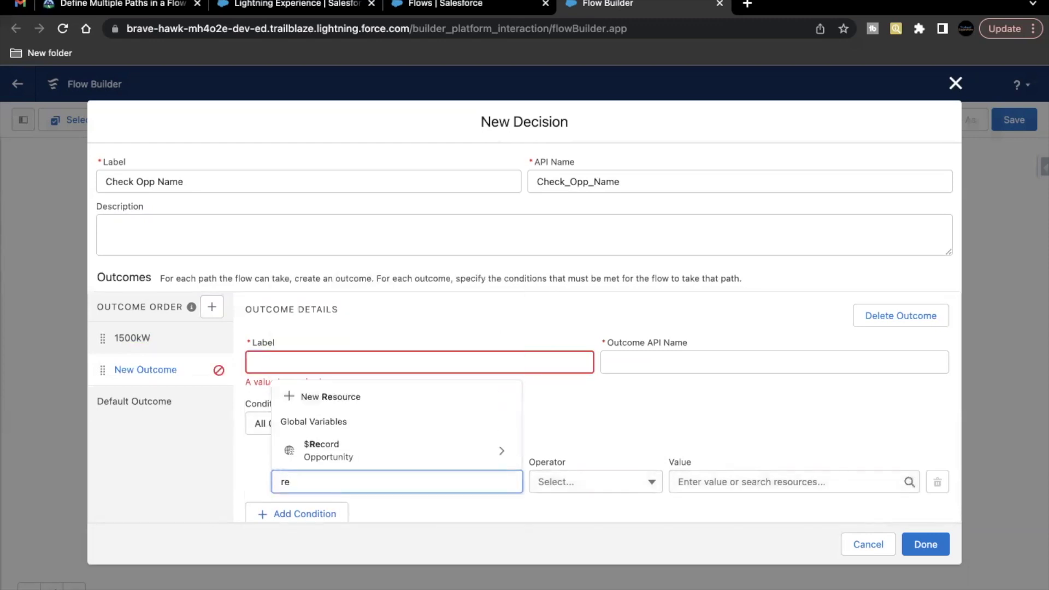
pyautogui.click(356, 445)
pyautogui.write('N')
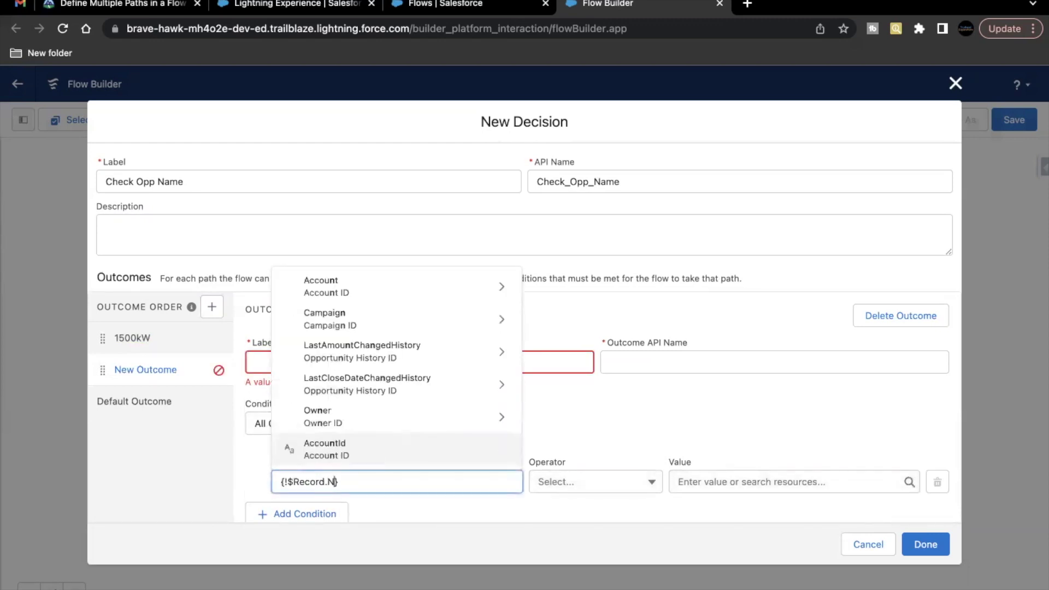
pyautogui.write('ame')
pyautogui.click(368, 414)
# - Complete the second outcome's condition with the operator Contains and the value 2000
pyautogui.click(637, 493)
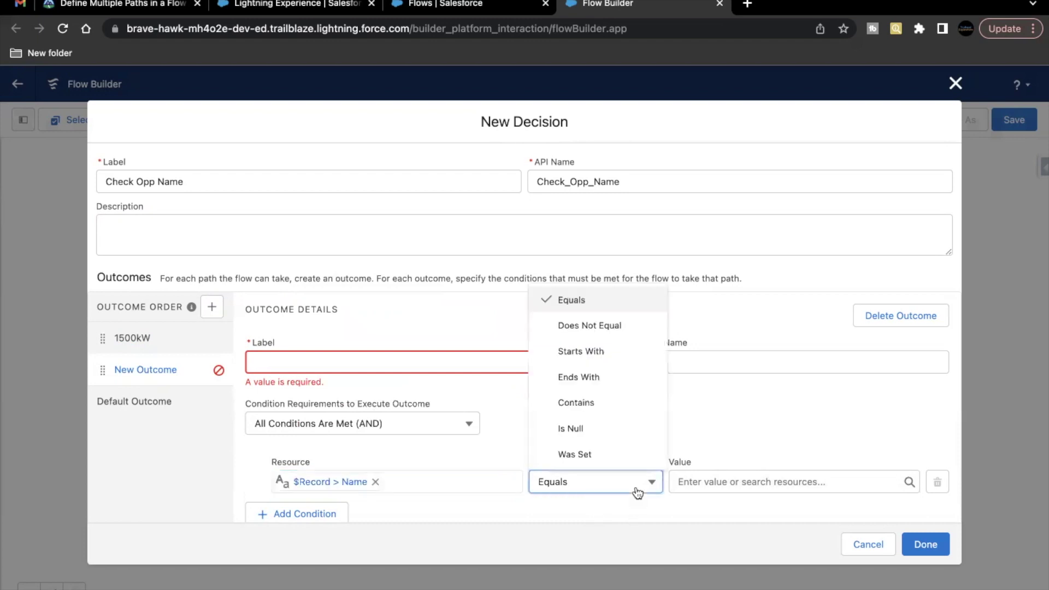
pyautogui.click(618, 403)
pyautogui.click(680, 480)
pyautogui.write('2000')
pyautogui.click(694, 428)
# - Label the second outcome 2000kW, let its API name fill in from the label, and finish the Check Opp Name decision
pyautogui.click(260, 362)
pyautogui.write('2000kW')
pyautogui.click(467, 388)
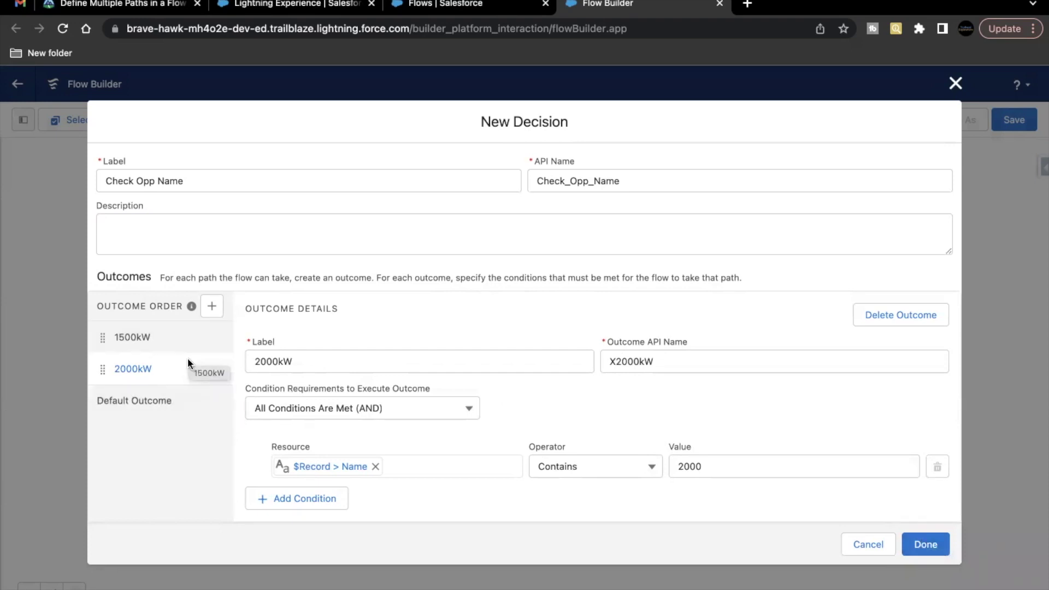
pyautogui.click(916, 554)
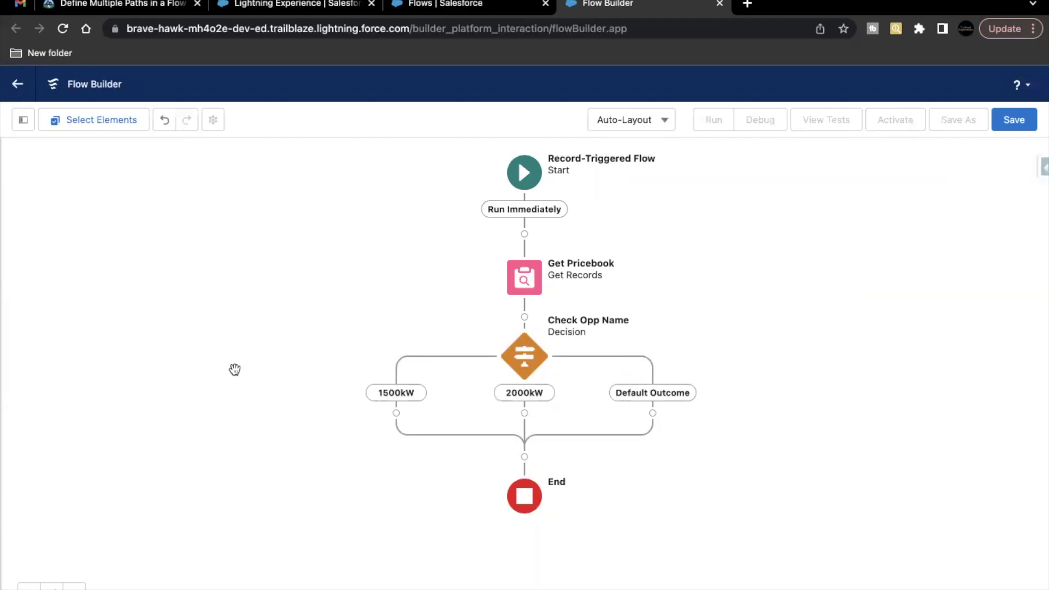
# - Add a Get Records element on the 1500kW path, labelled Get 1500 Product with API name Get_1500_Product, for the Product object
pyautogui.click(394, 414)
pyautogui.scroll(-10, 374, 525)
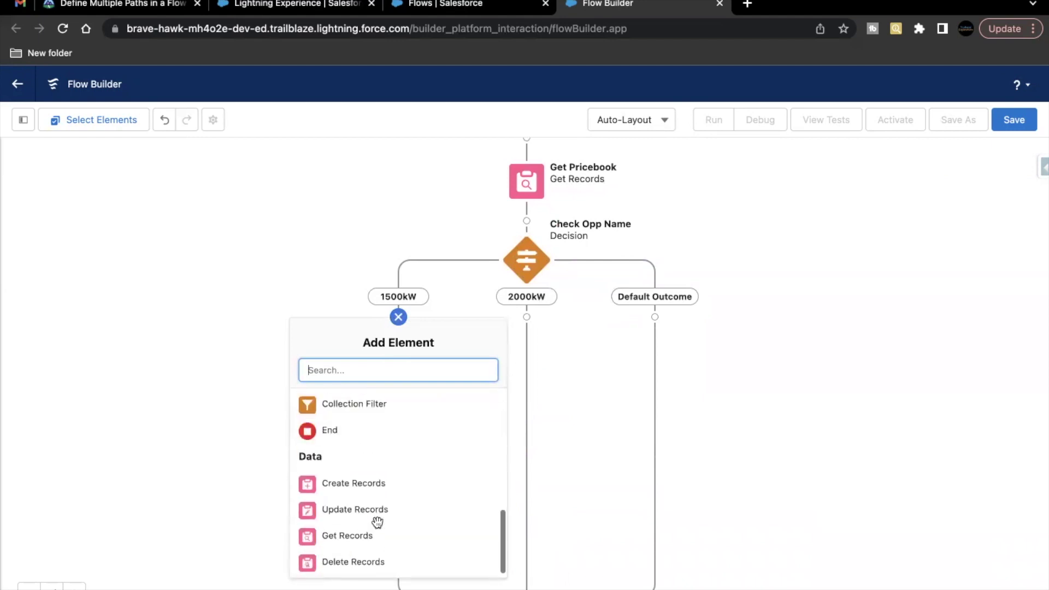
pyautogui.click(365, 537)
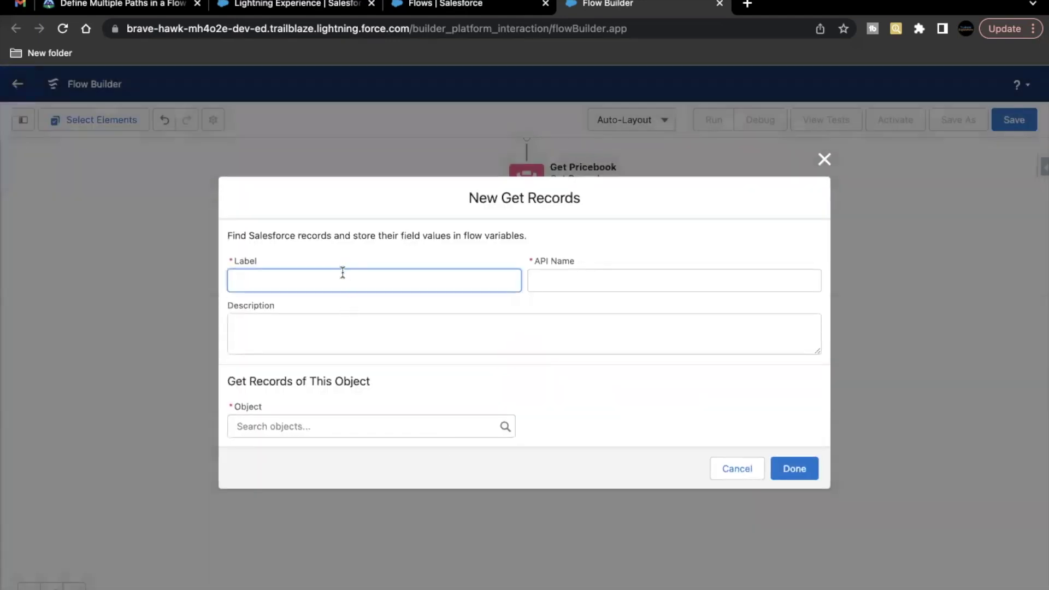
pyautogui.write('Get 1500 Productr')
pyautogui.click(352, 335)
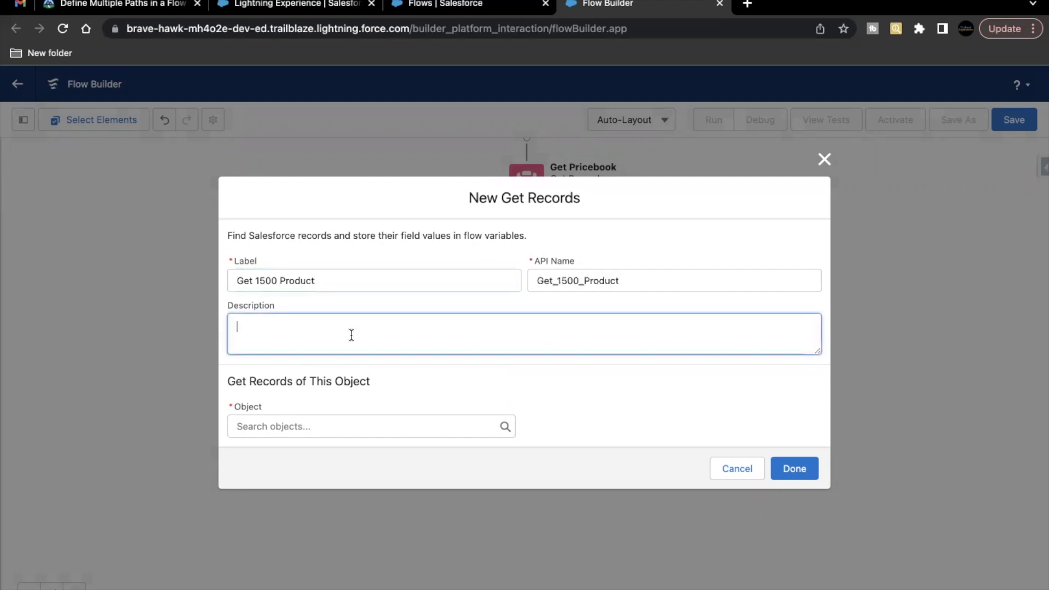
pyautogui.click(327, 426)
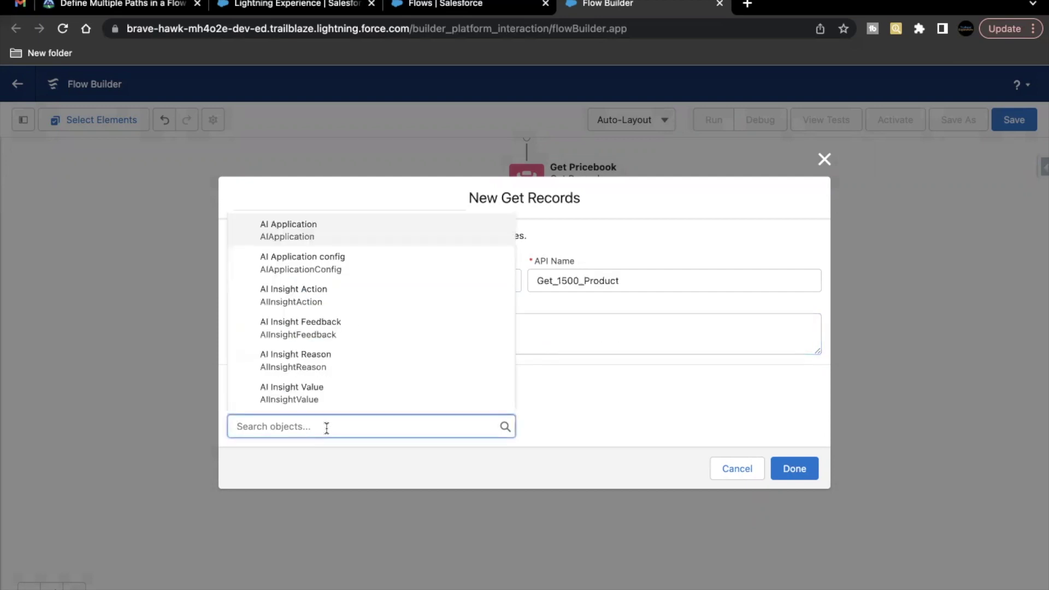
pyautogui.write('Product')
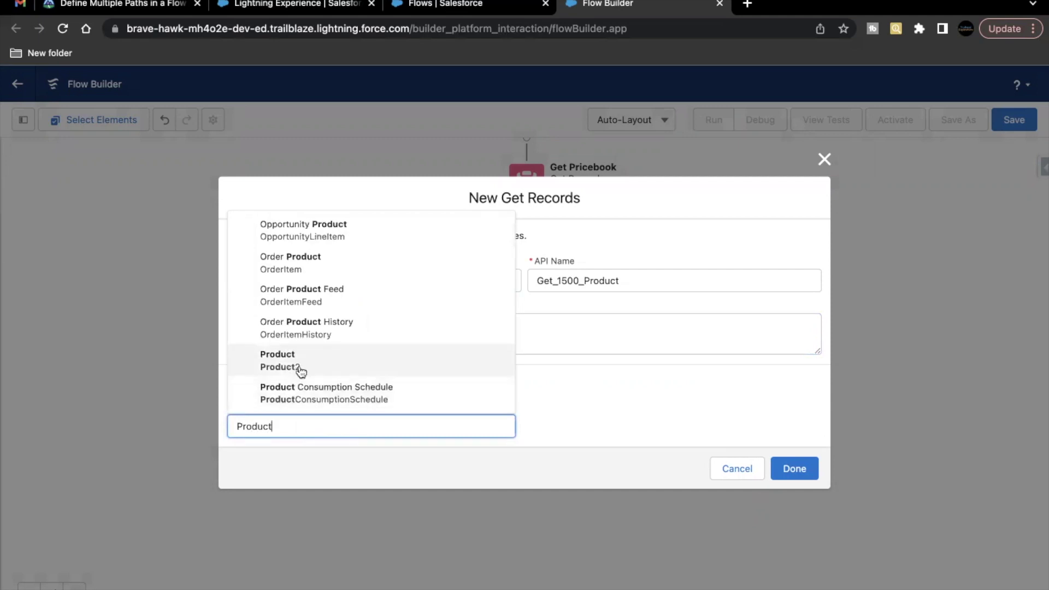
pyautogui.click(306, 360)
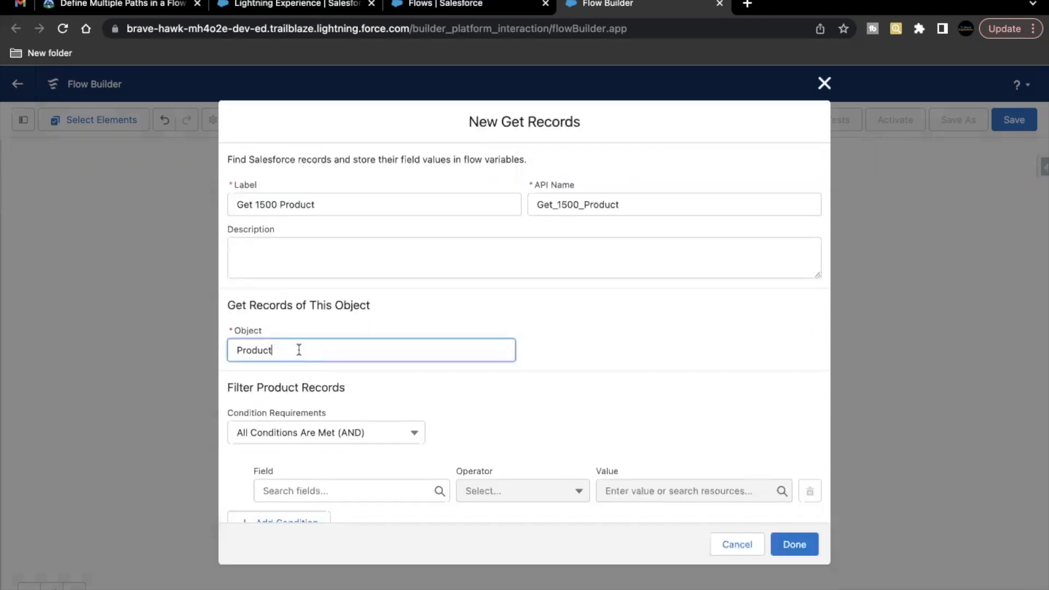
# - Filter the Product records by Name Contains 1500 and finish the Get 1500 Product element
pyautogui.scroll(-2, 498, 410)
pyautogui.scroll(-1, 497, 409)
pyautogui.click(363, 437)
pyautogui.write('Name')
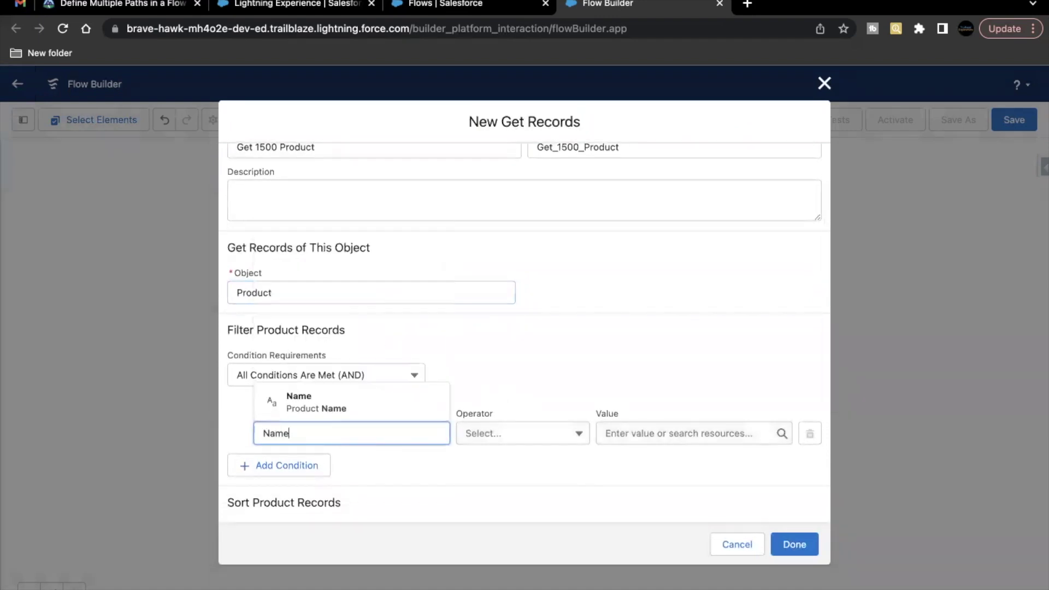
pyautogui.click(385, 413)
pyautogui.click(555, 435)
pyautogui.click(566, 336)
pyautogui.click(638, 434)
pyautogui.write('1500')
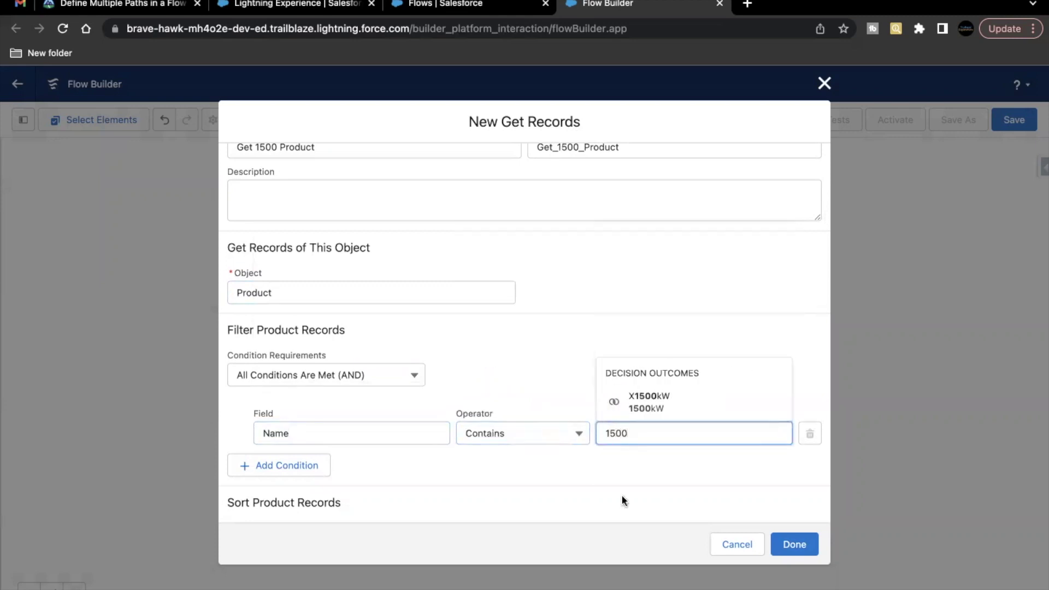
pyautogui.click(641, 474)
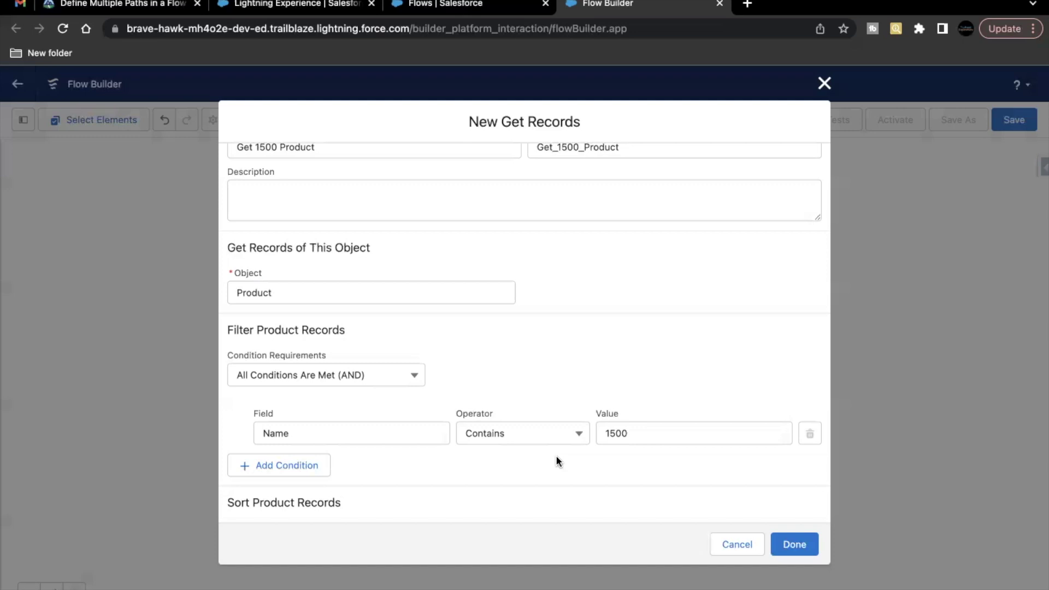
pyautogui.scroll(-4, 556, 458)
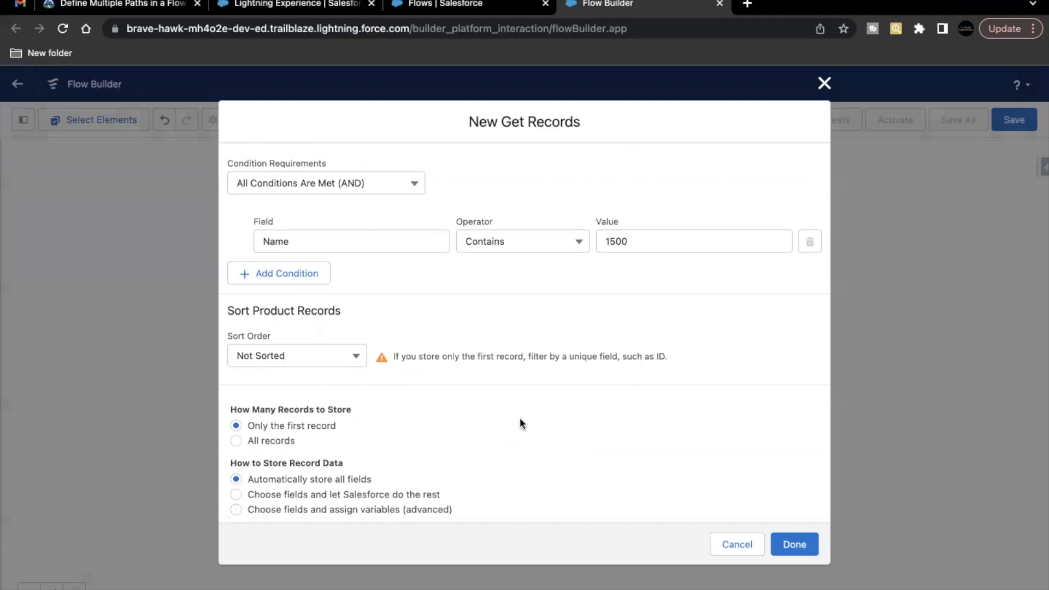
pyautogui.click(794, 544)
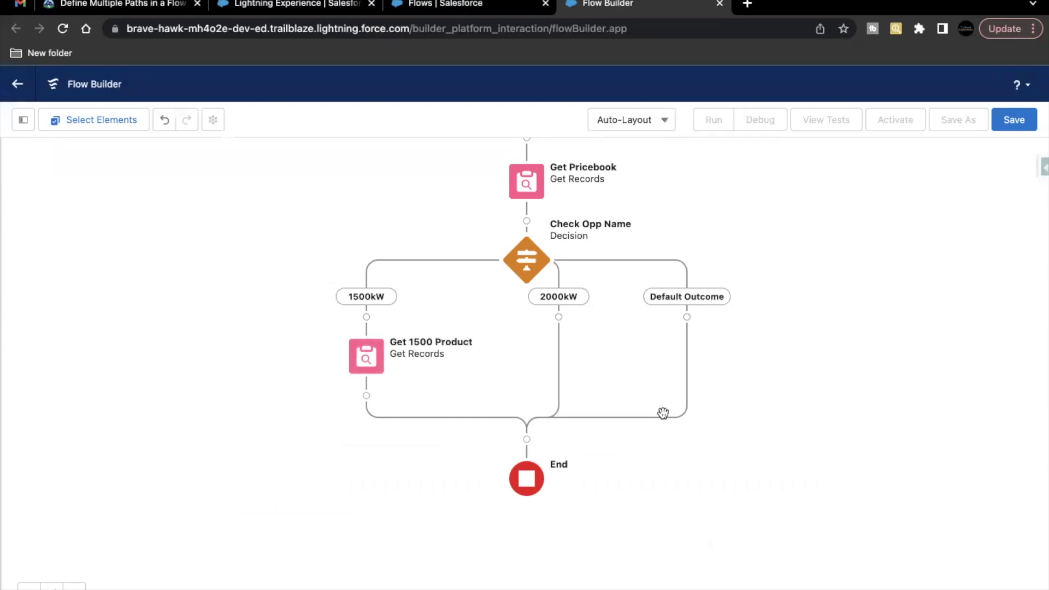
# - Add a Get Records element after Get 1500 Product, labelled Get 1500 PBE with API name Get_1500_PBE, for the Price Book Entry object
pyautogui.click(369, 401)
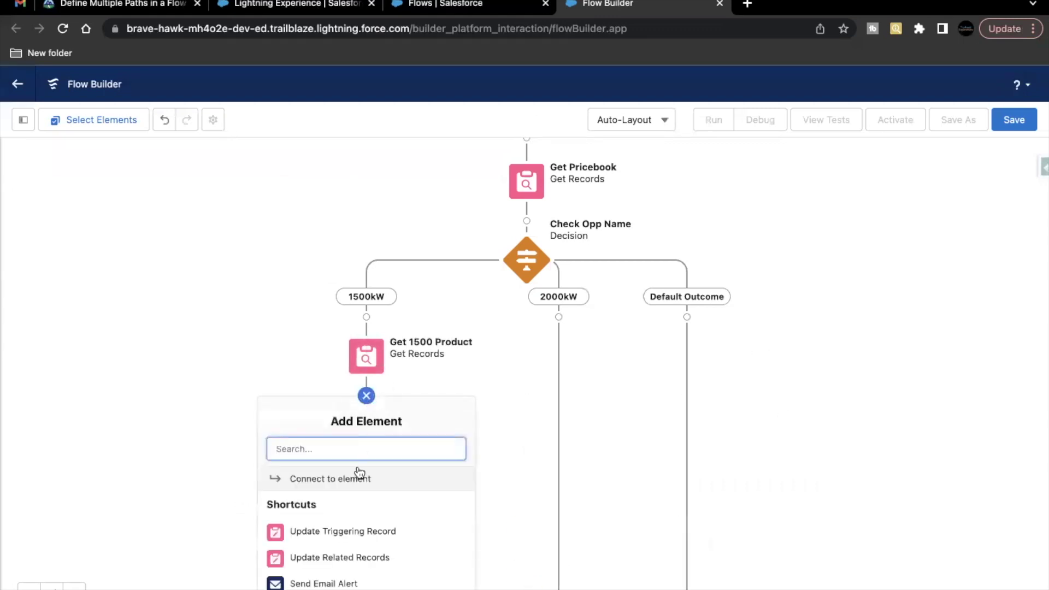
pyautogui.scroll(-5, 358, 473)
pyautogui.scroll(-3, 345, 541)
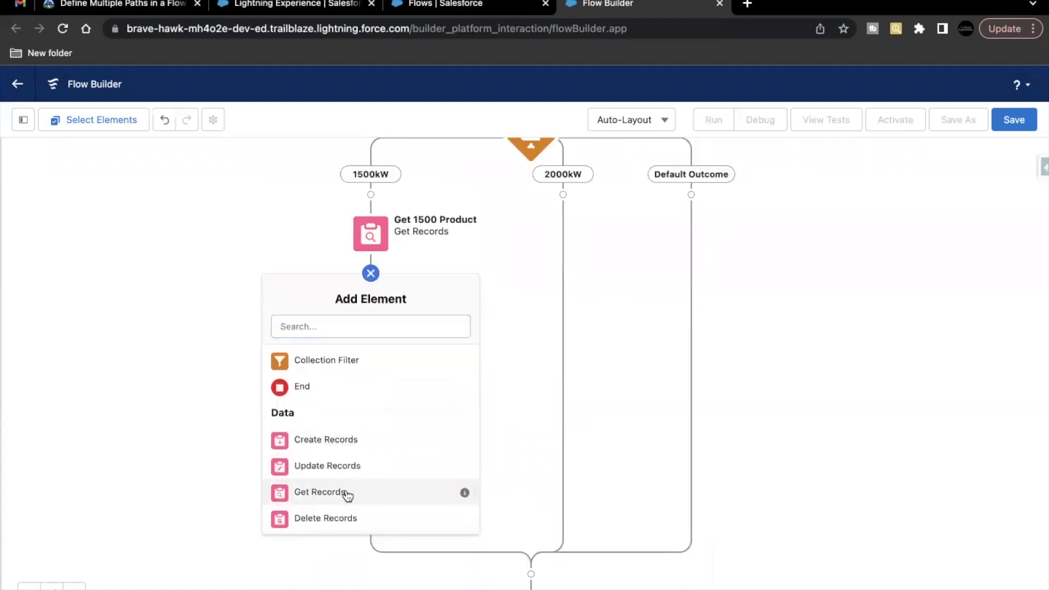
pyautogui.click(347, 492)
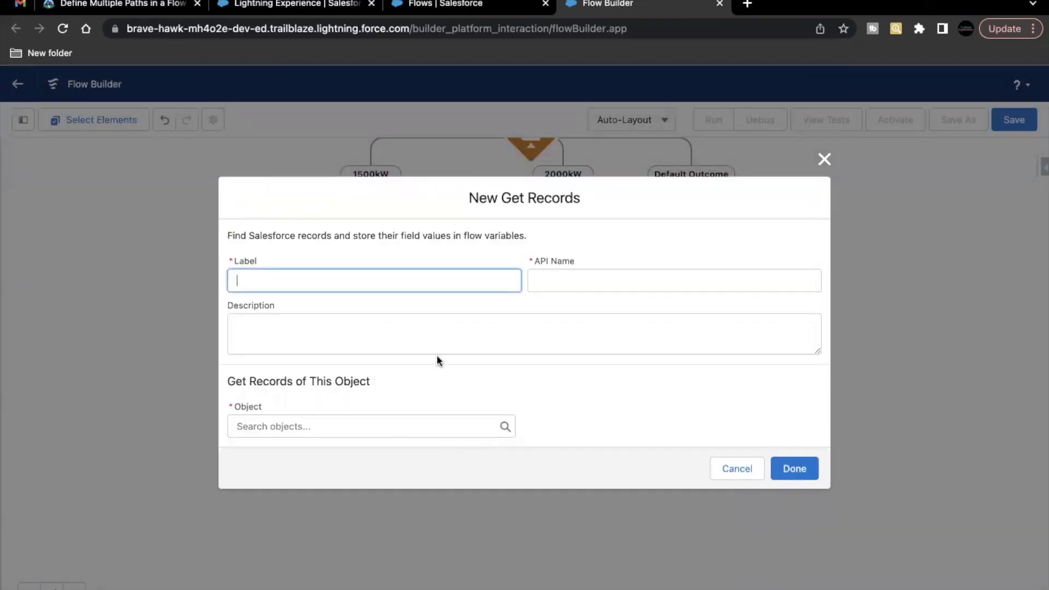
pyautogui.write('Get 1500 PBE')
pyautogui.click(375, 347)
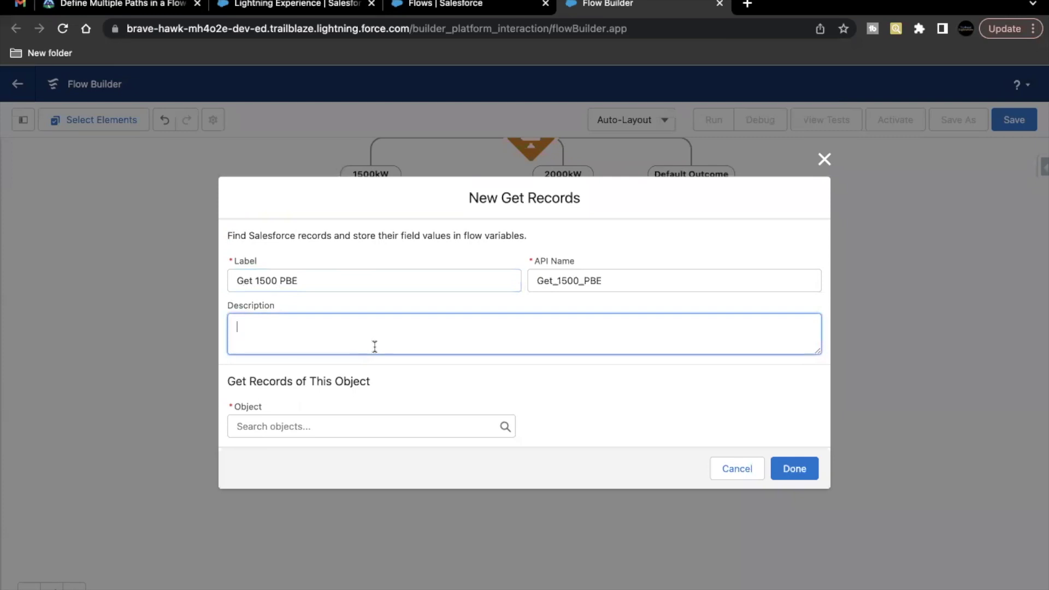
pyautogui.click(312, 424)
pyautogui.write('Priceb')
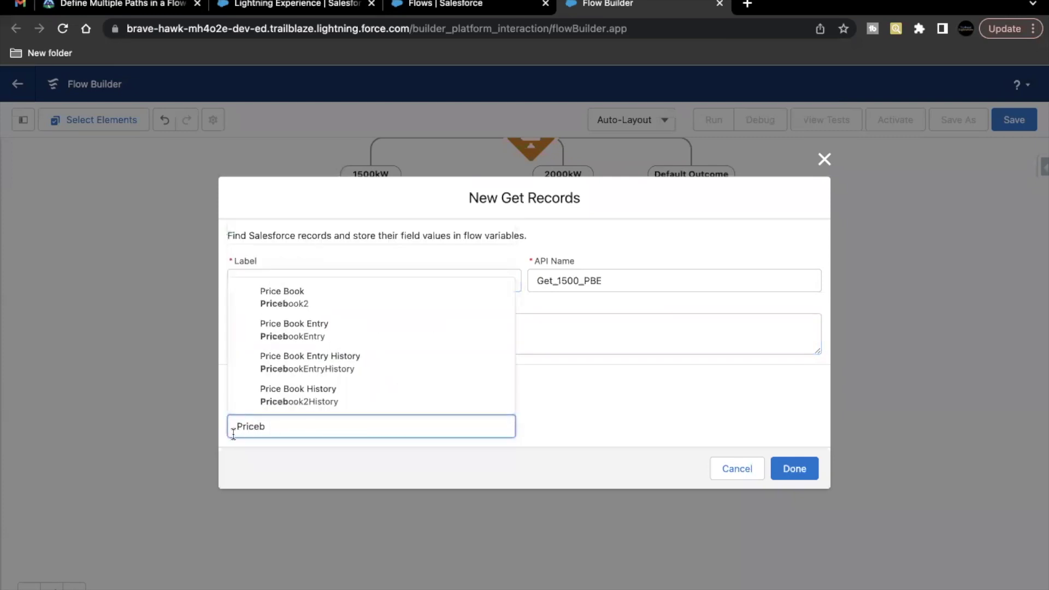
pyautogui.click(319, 334)
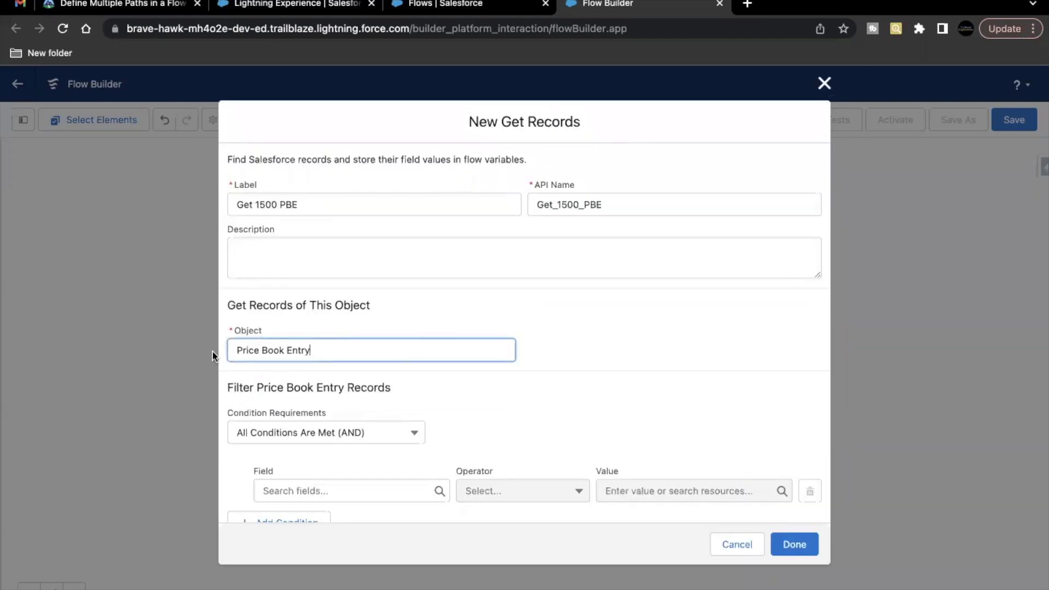
# - Filter the Price Book Entry records by Pricebook2Id Equals the Id of the price book from Get_Pricebook
pyautogui.scroll(-2, 324, 365)
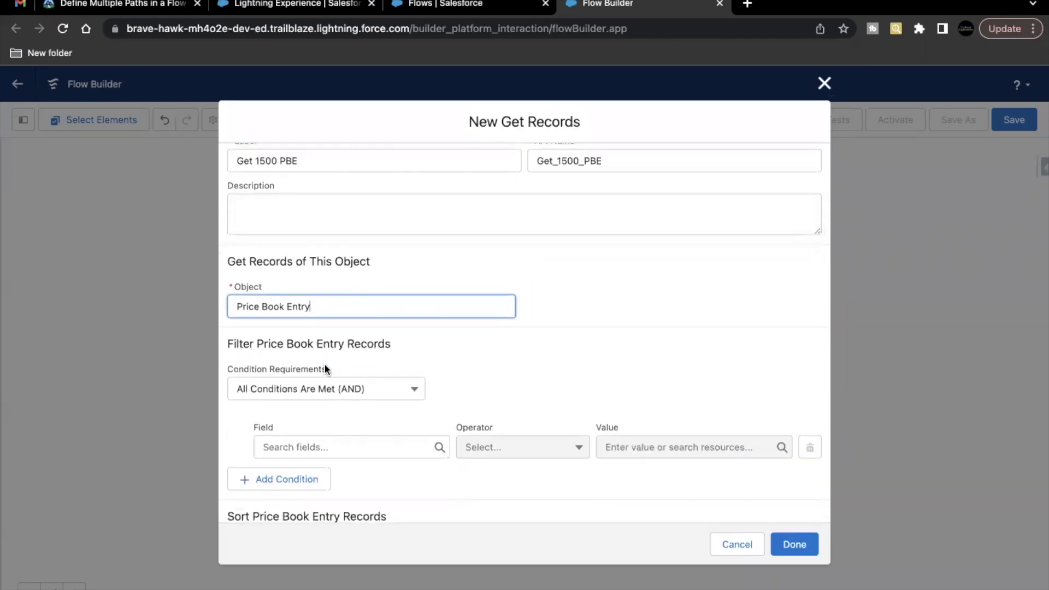
pyautogui.scroll(-3, 325, 368)
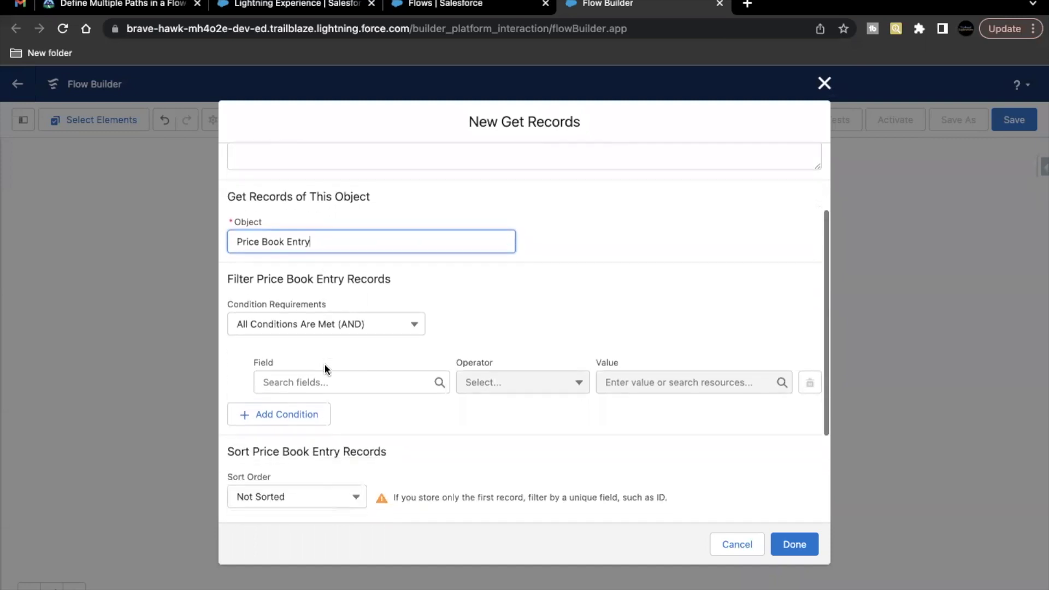
pyautogui.click(329, 359)
pyautogui.write('Pr')
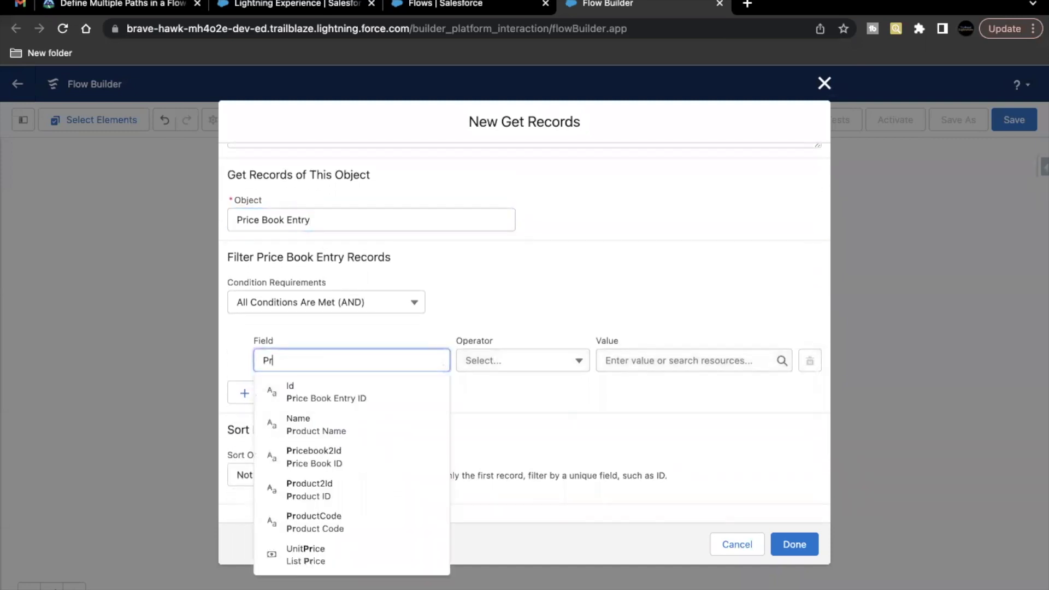
pyautogui.write('iceb')
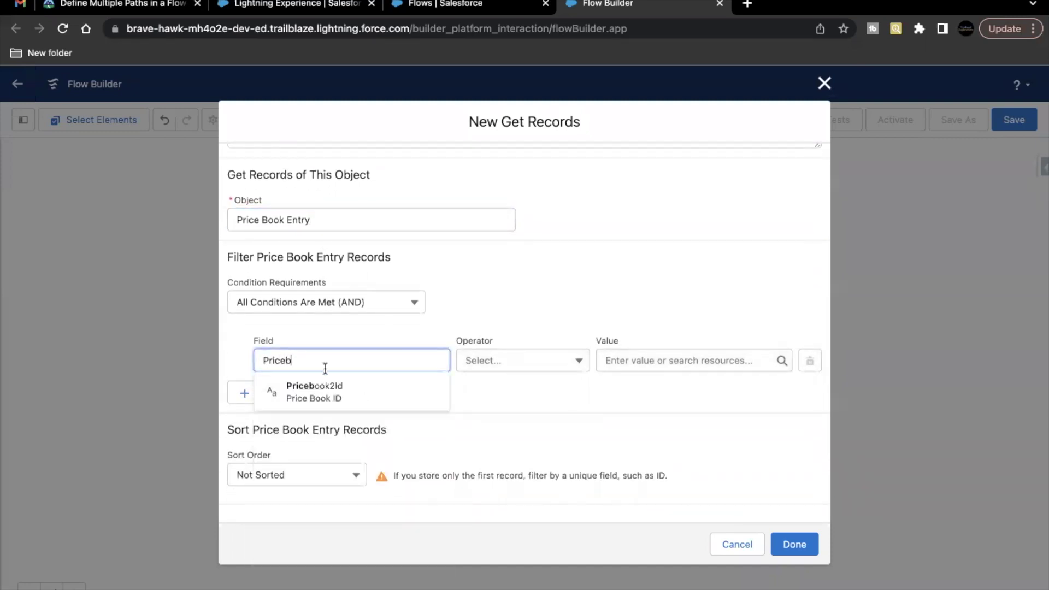
pyautogui.click(326, 392)
pyautogui.click(569, 363)
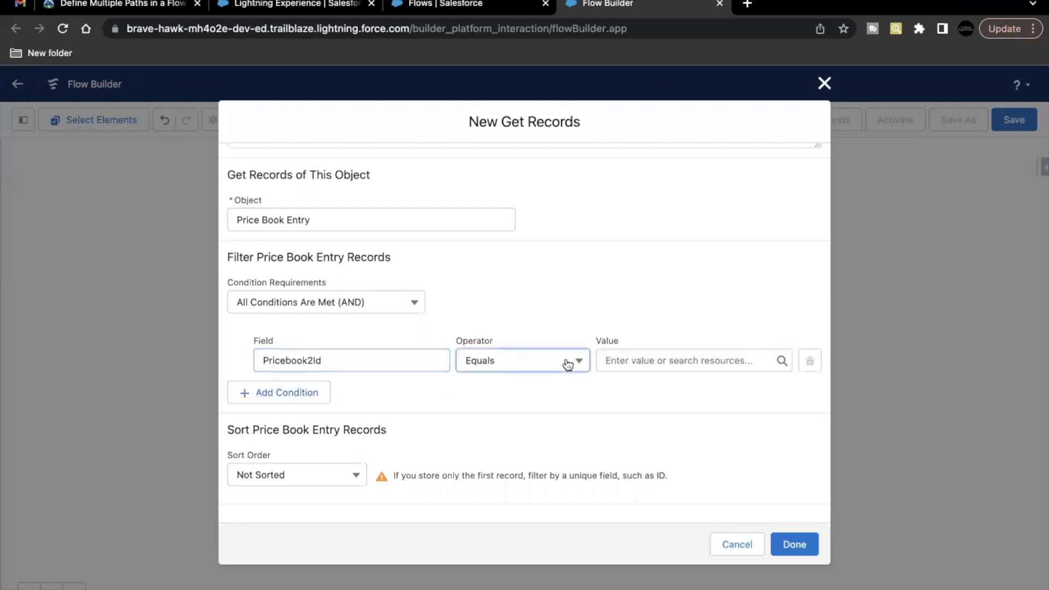
pyautogui.click(590, 321)
pyautogui.click(659, 363)
pyautogui.write('pri')
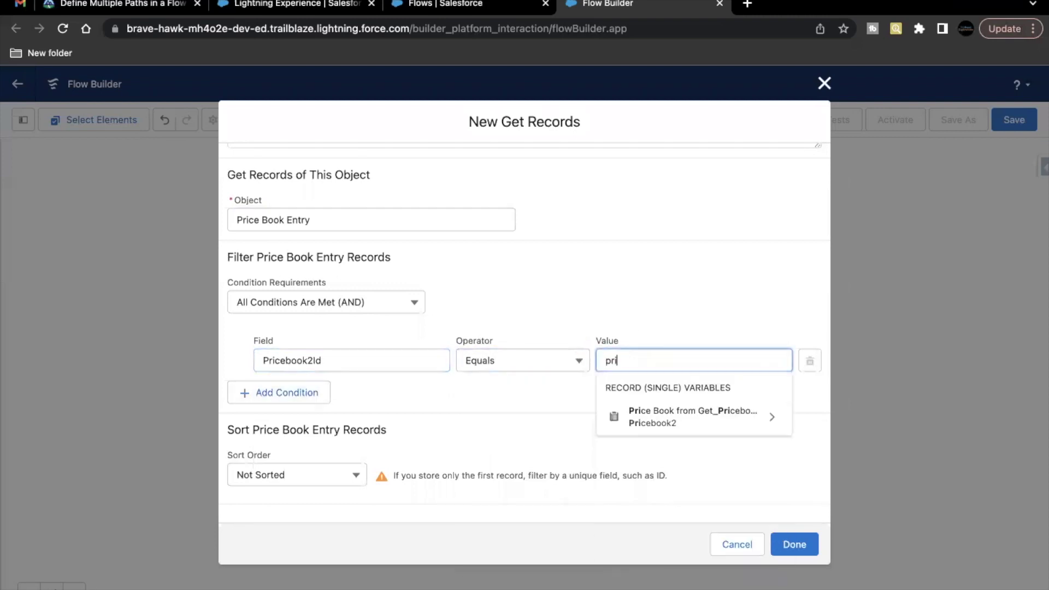
pyautogui.click(680, 417)
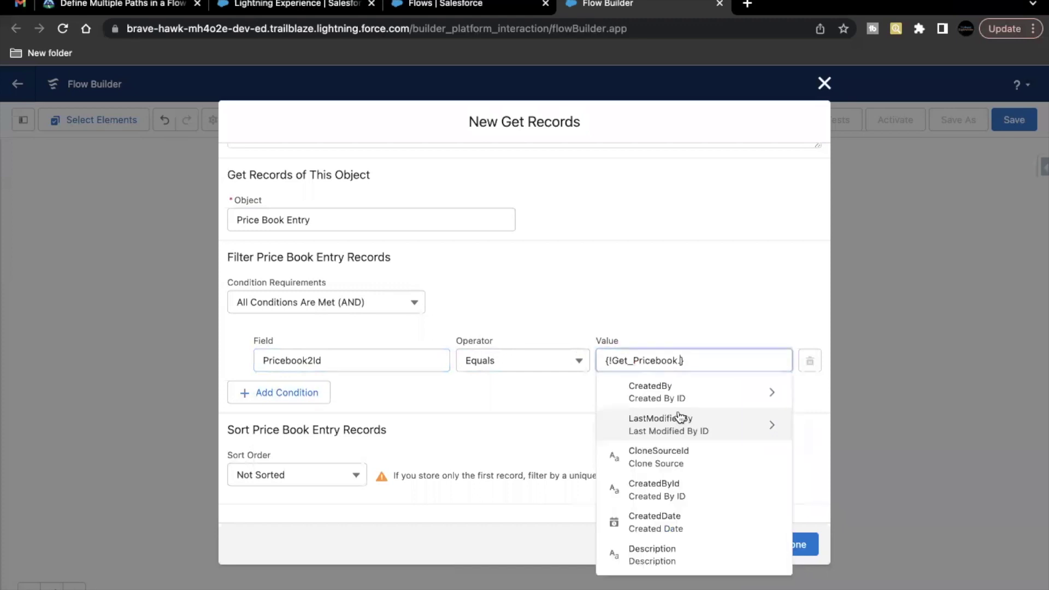
pyautogui.write('Id')
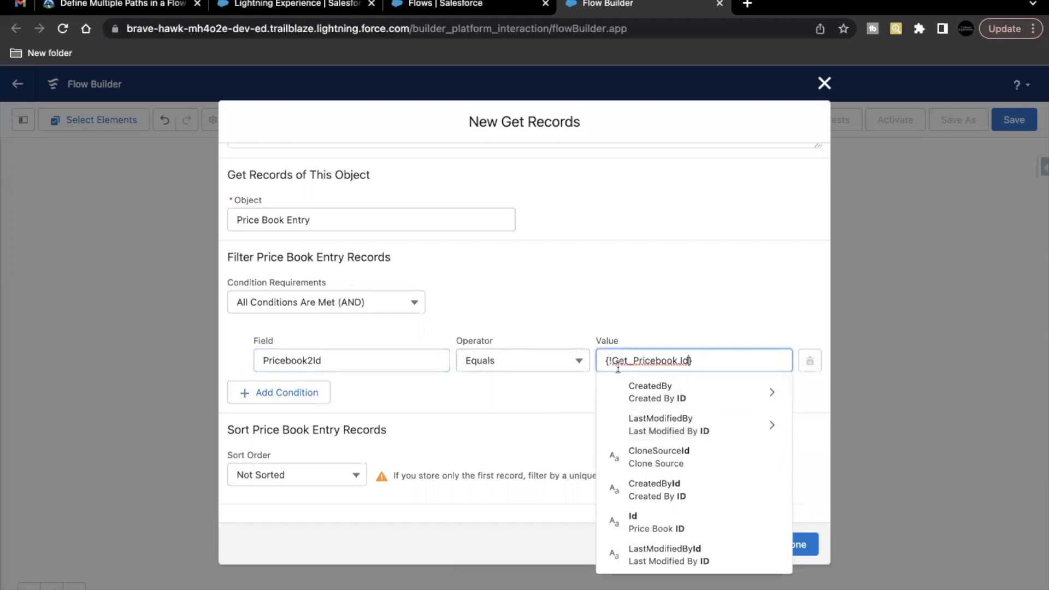
pyautogui.click(675, 331)
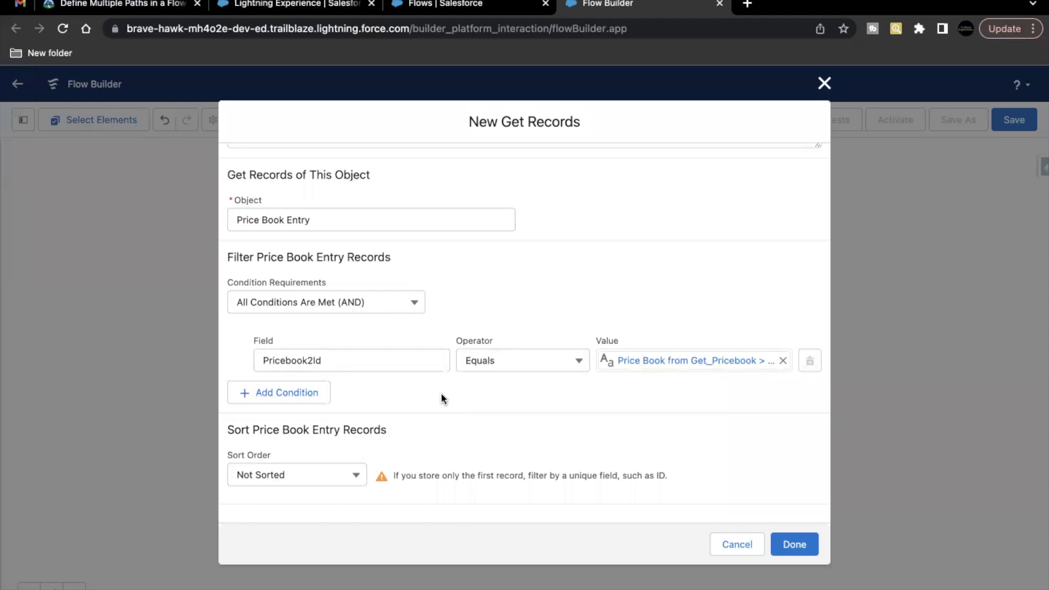
# - Add a second filter condition where Product2Id Equals the Id of the product from Get_1500_Product
pyautogui.scroll(-2, 442, 396)
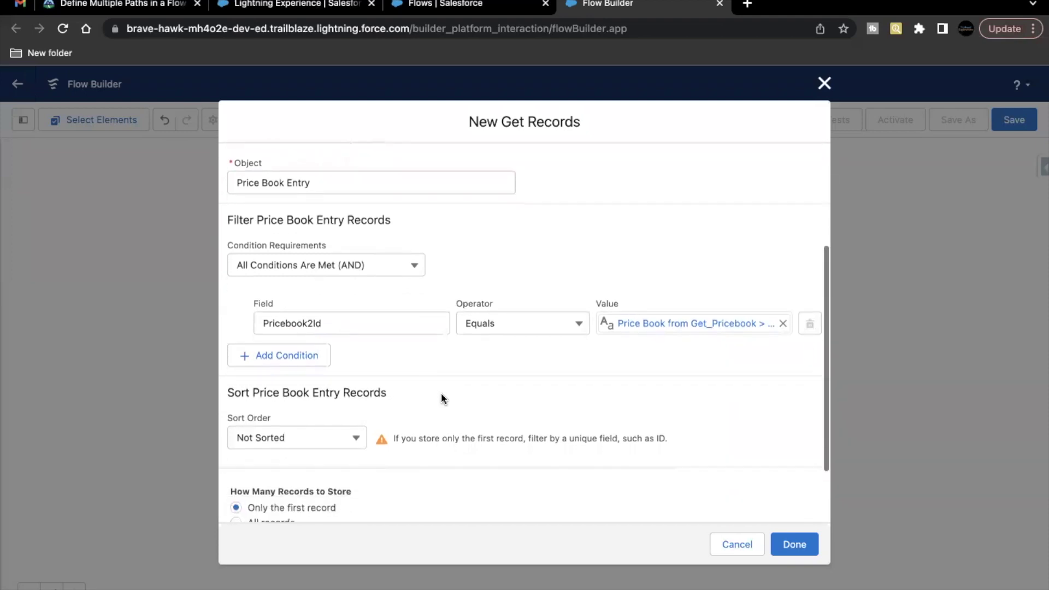
pyautogui.scroll(1, 386, 385)
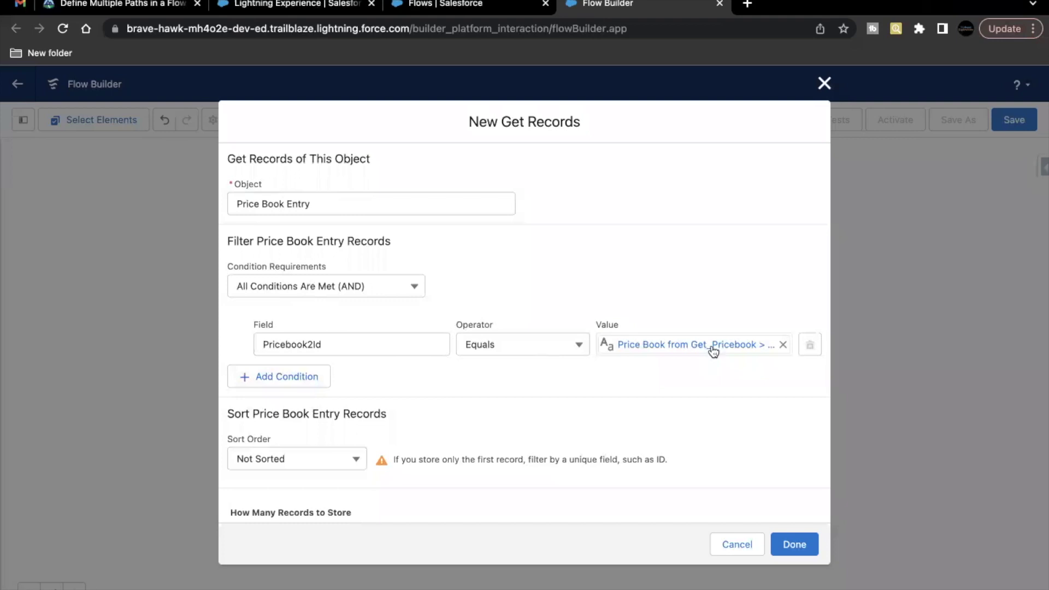
pyautogui.scroll(-3, 653, 388)
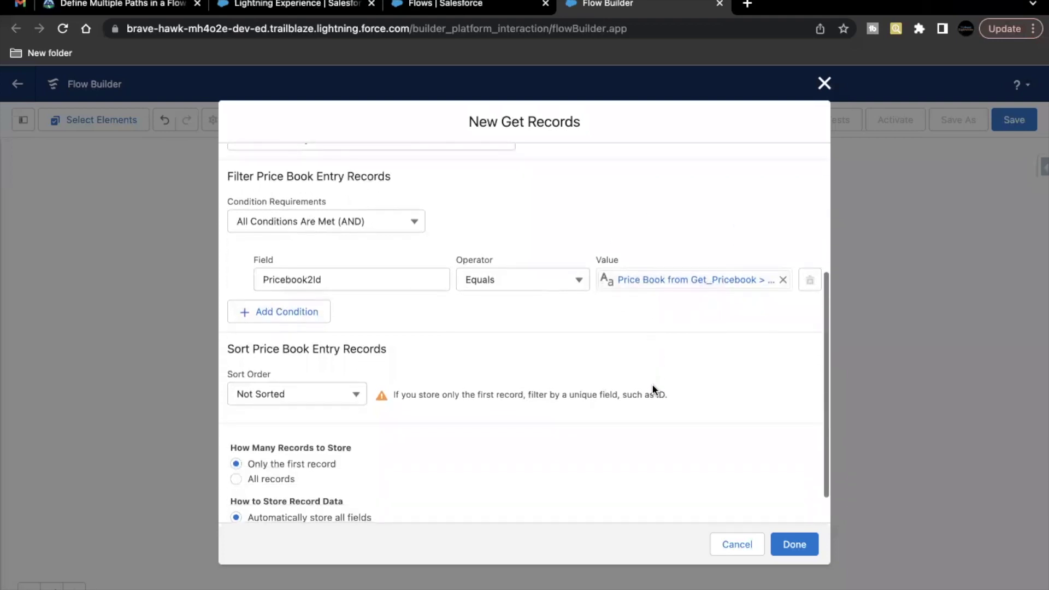
pyautogui.scroll(-1, 653, 390)
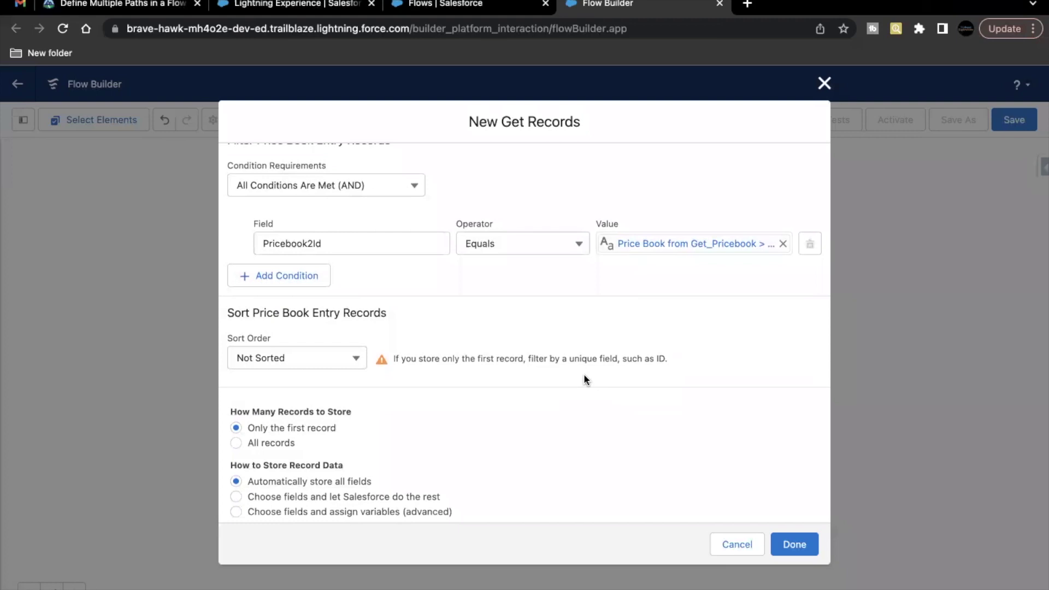
pyautogui.scroll(-1, 583, 377)
pyautogui.click(296, 281)
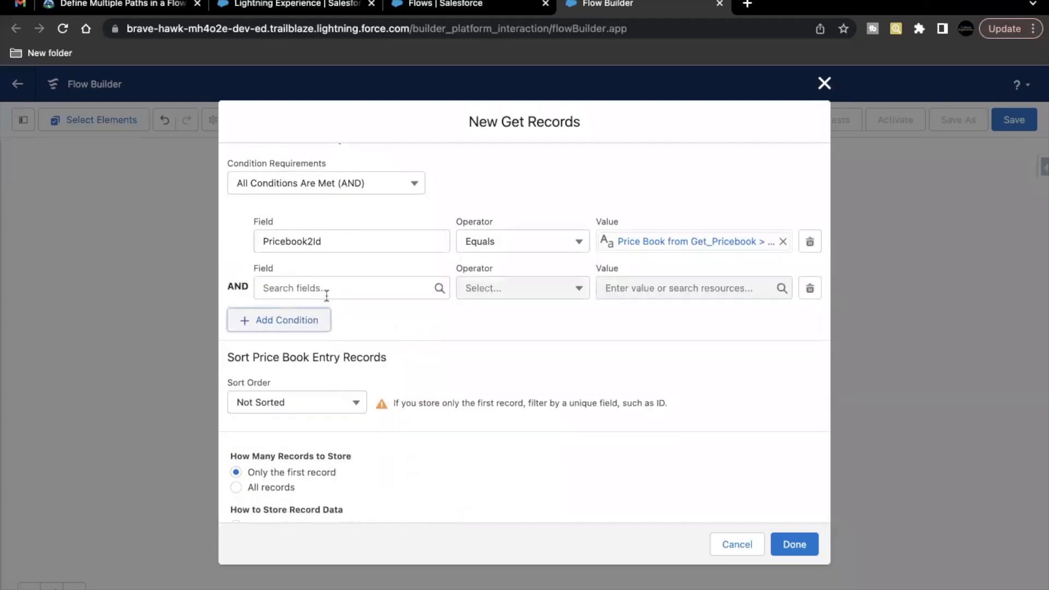
pyautogui.click(325, 290)
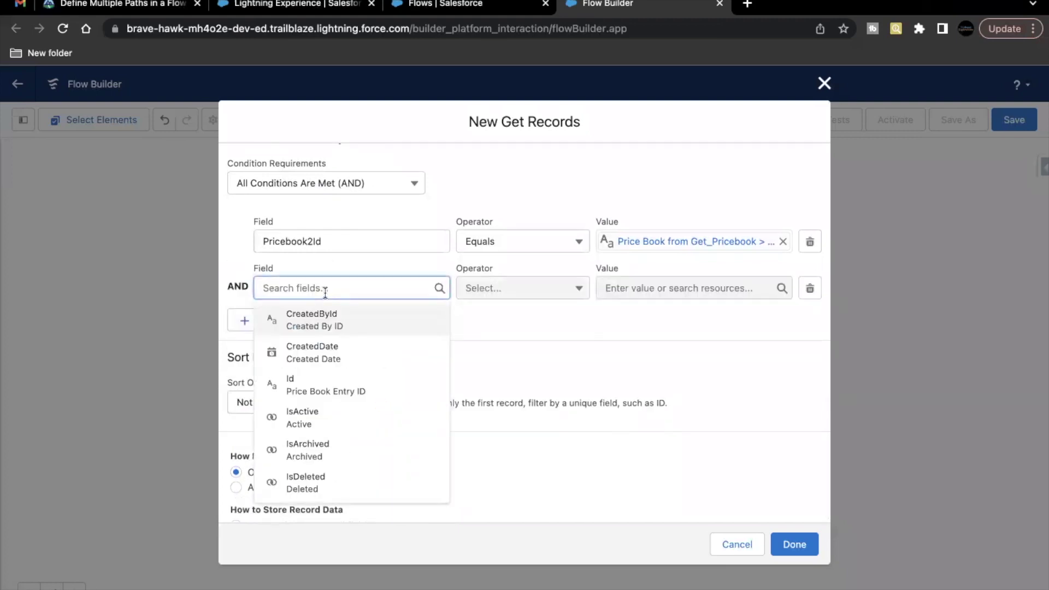
pyautogui.write('Pro')
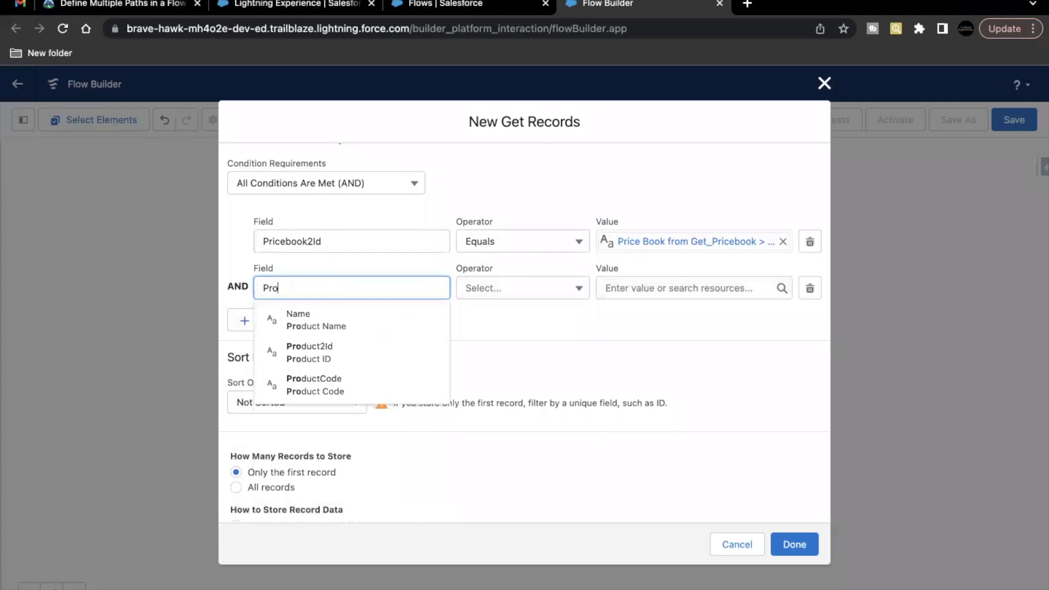
pyautogui.click(333, 348)
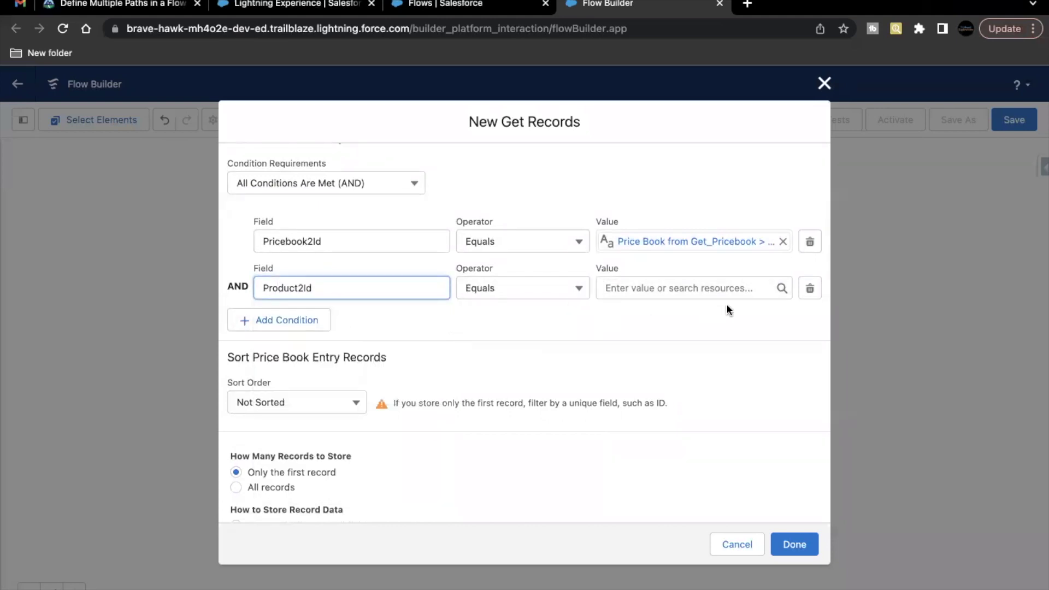
pyautogui.click(715, 288)
pyautogui.write('p')
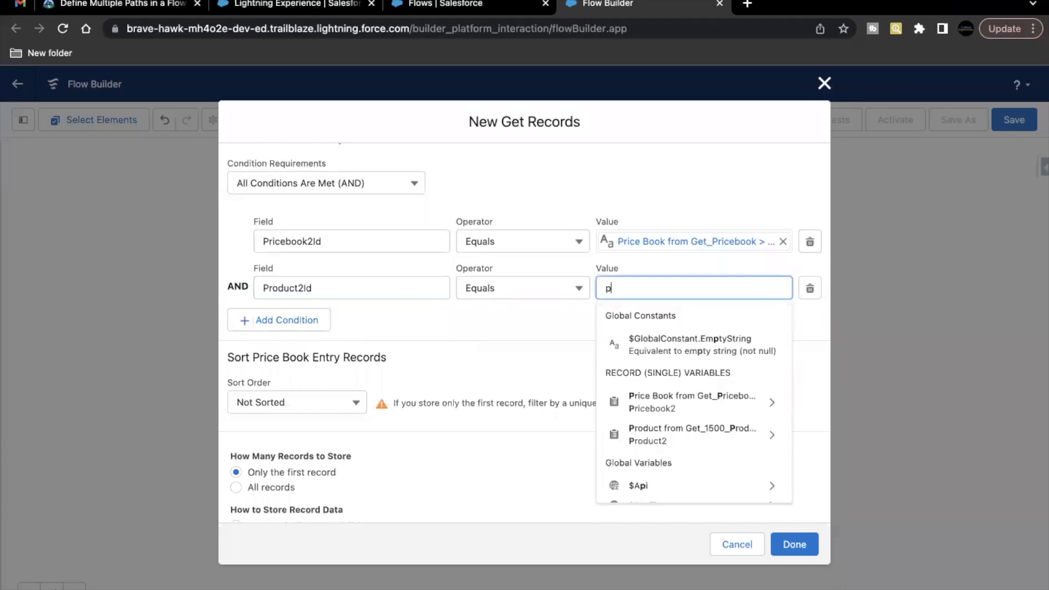
pyautogui.write('rod')
pyautogui.click(665, 338)
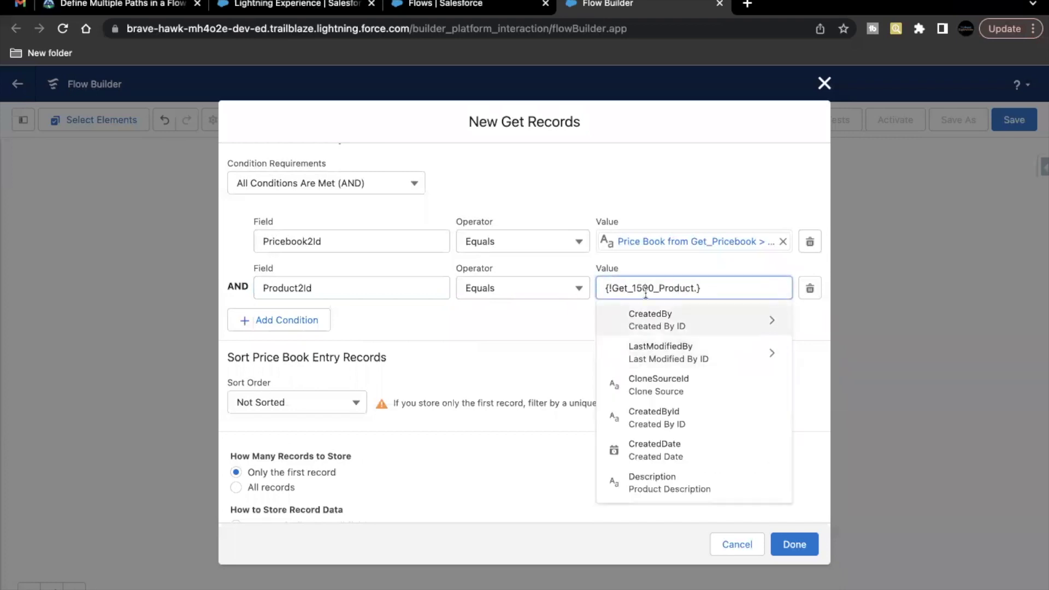
pyautogui.write('Id')
pyautogui.click(549, 346)
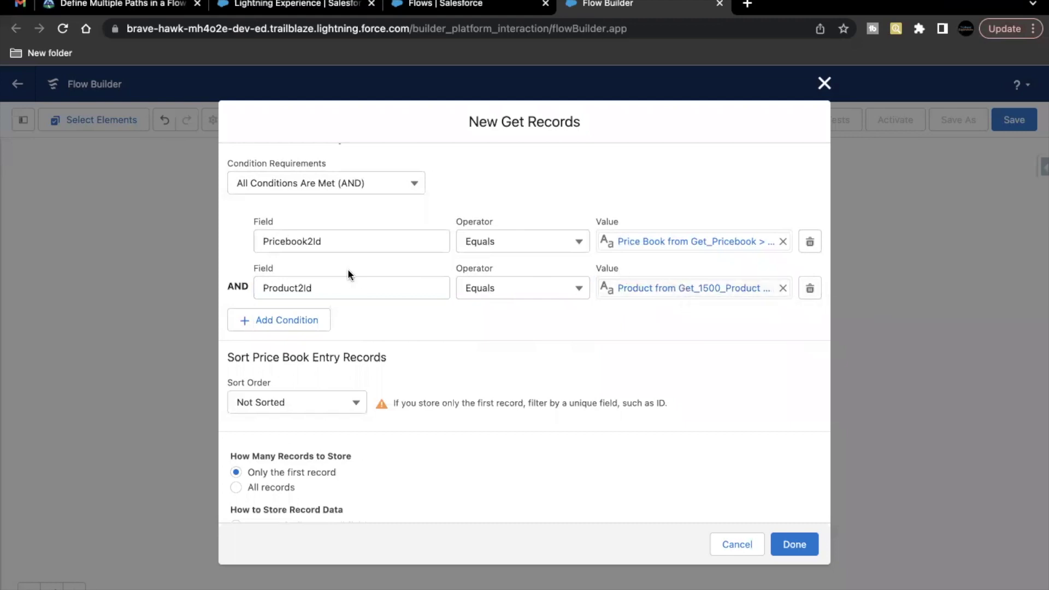
# - Review the Price Book Entry filter conditions and finish the Get 1500 PBE element
pyautogui.scroll(3, 350, 273)
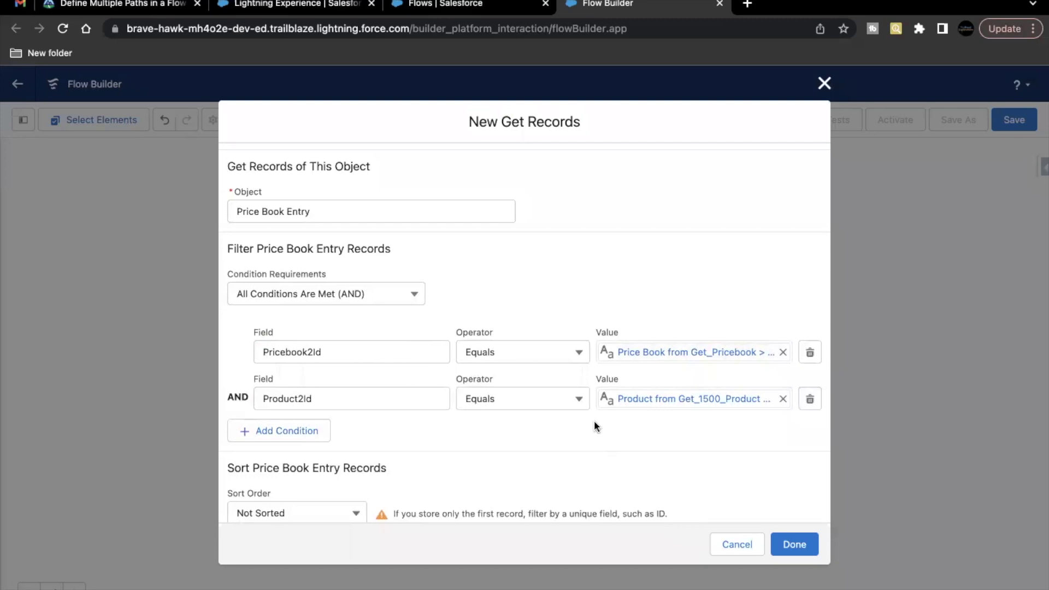
pyautogui.scroll(-3, 595, 424)
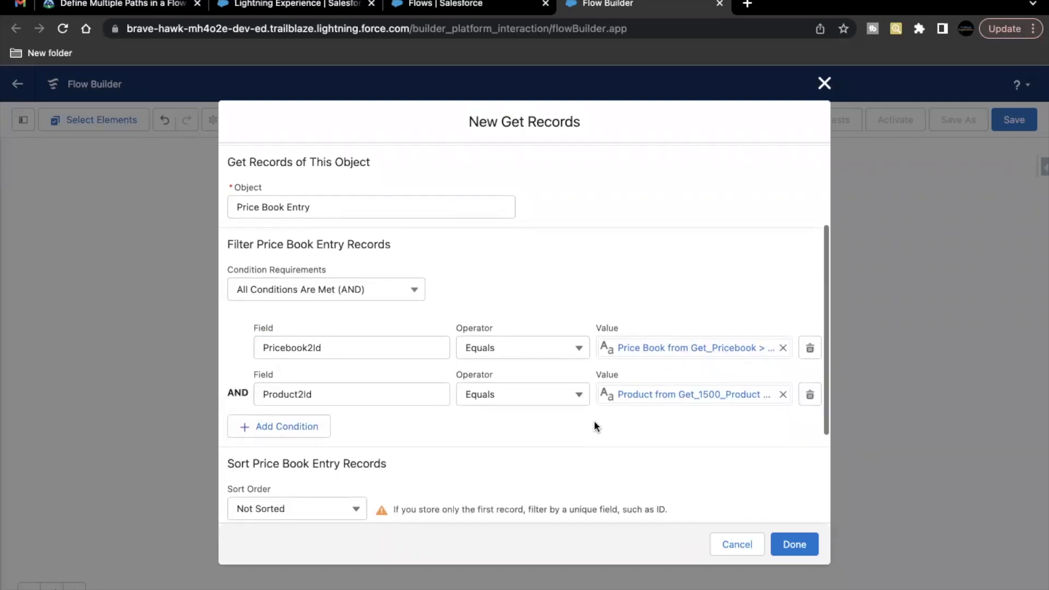
pyautogui.scroll(-2, 594, 421)
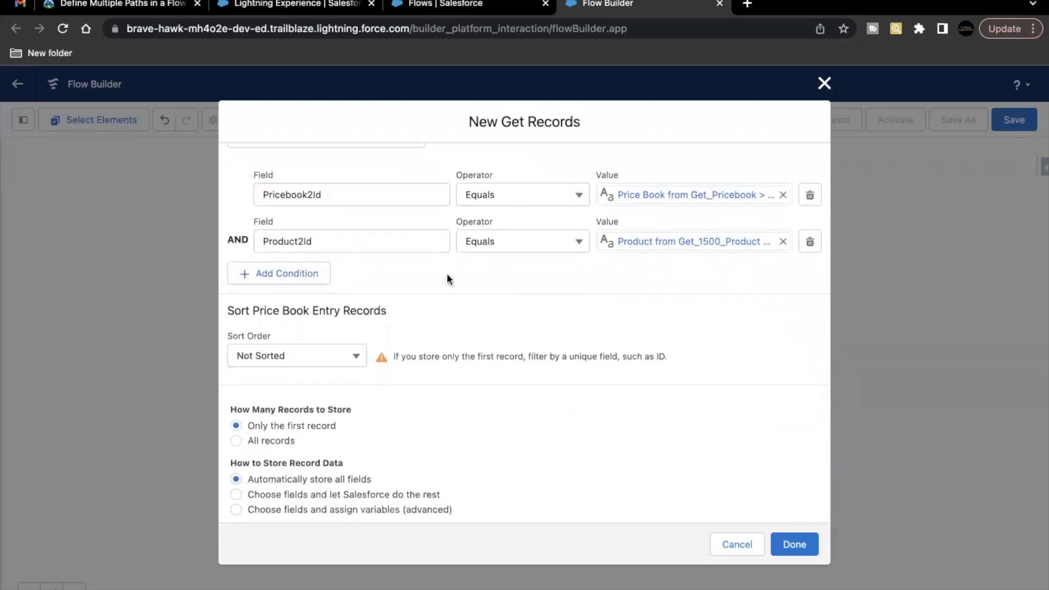
pyautogui.scroll(3, 420, 242)
pyautogui.scroll(2, 420, 242)
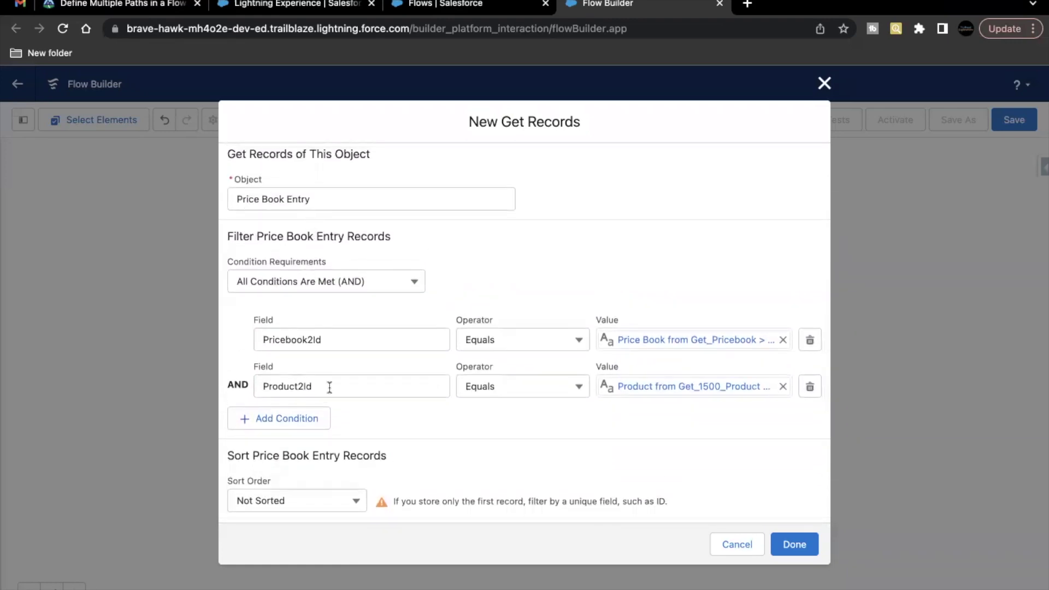
pyautogui.scroll(-5, 347, 414)
pyautogui.click(794, 544)
# - Add a Create Records element after Get 1500 PBE, labelled Create 1500 Opp Product with API name Create_1500_Opp_Product
pyautogui.moveTo(738, 293); pyautogui.dragTo(793, 349)
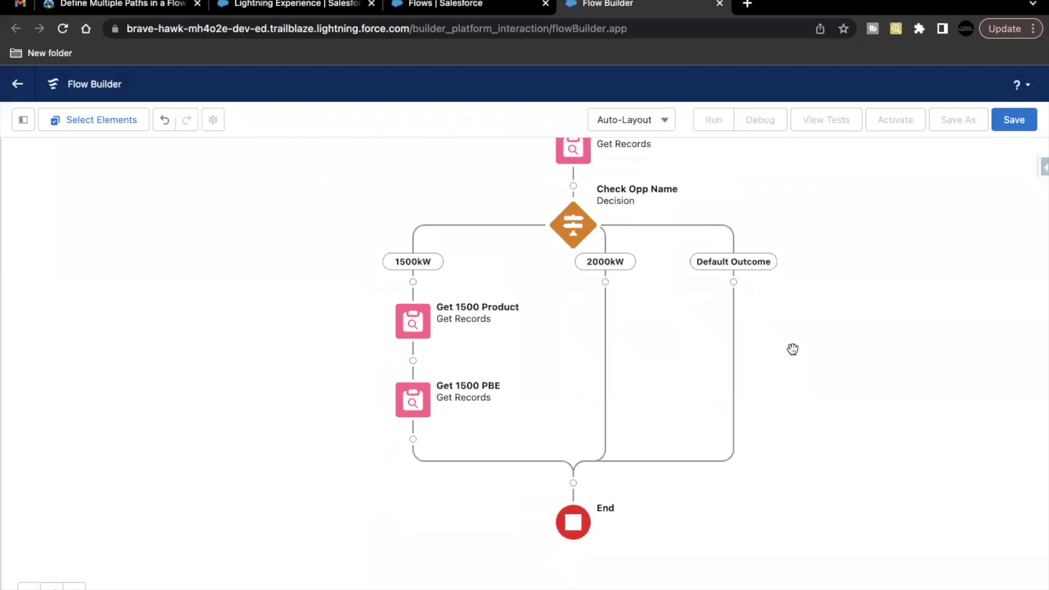
pyautogui.moveTo(792, 335); pyautogui.dragTo(800, 298)
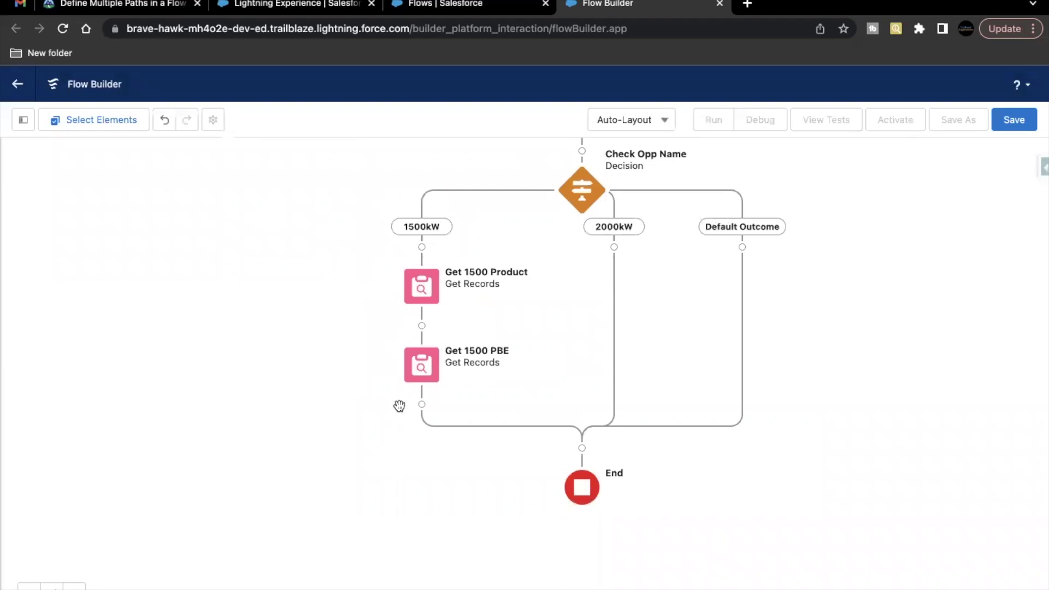
pyautogui.click(422, 404)
pyautogui.scroll(-10, 432, 533)
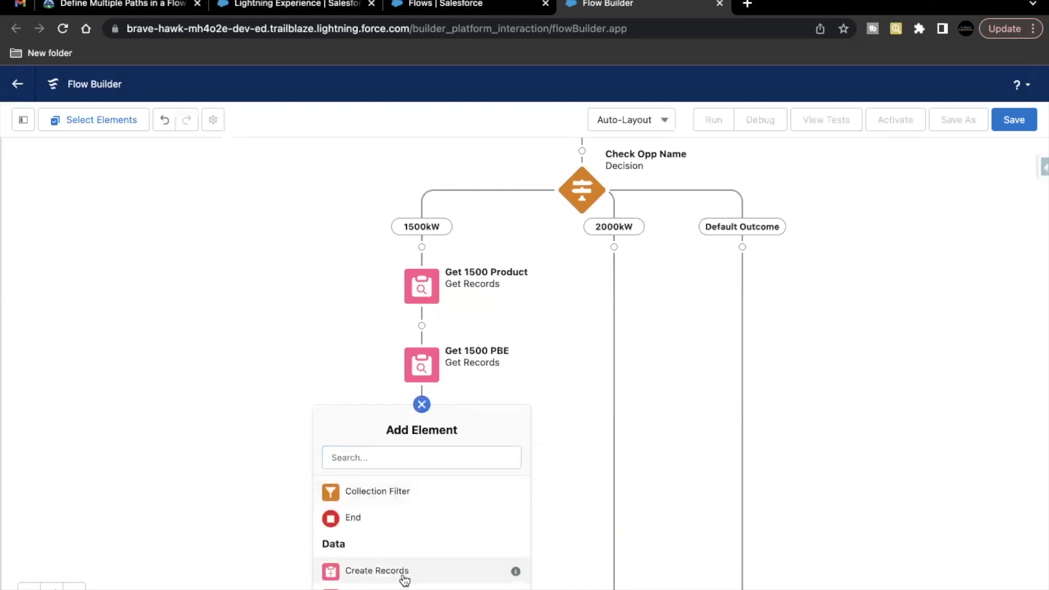
pyautogui.click(404, 571)
pyautogui.click(378, 212)
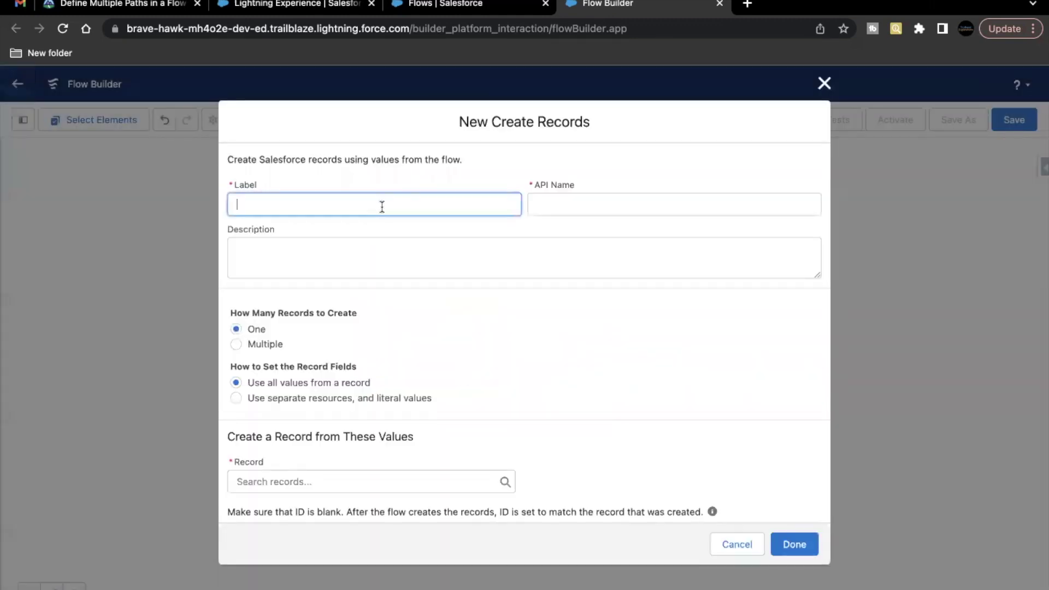
pyautogui.write('Create 1500 Opp Products')
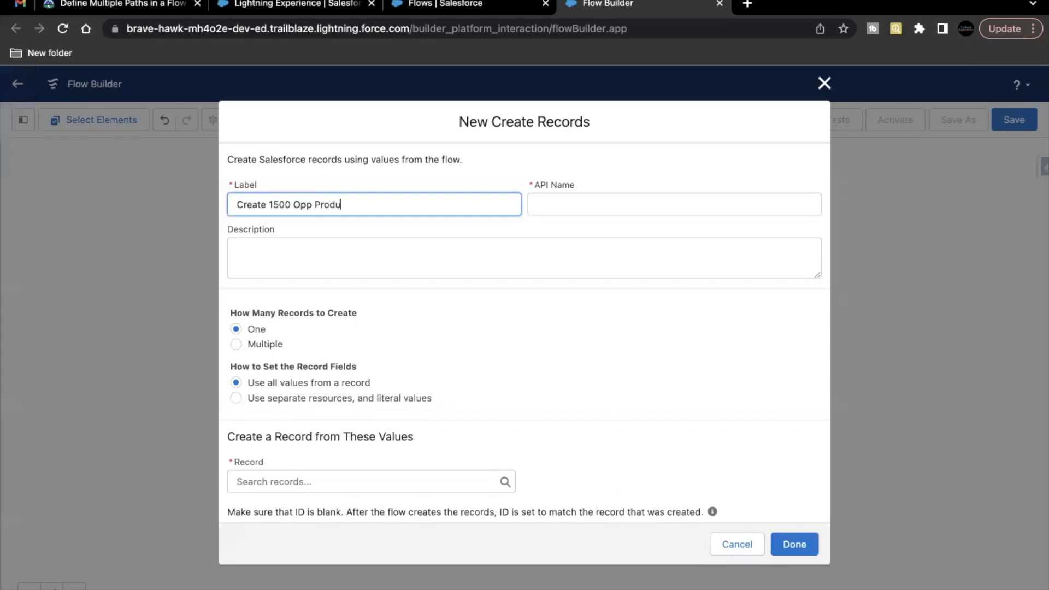
pyautogui.press('BackSpace')
pyautogui.click(417, 254)
pyautogui.scroll(-1, 417, 255)
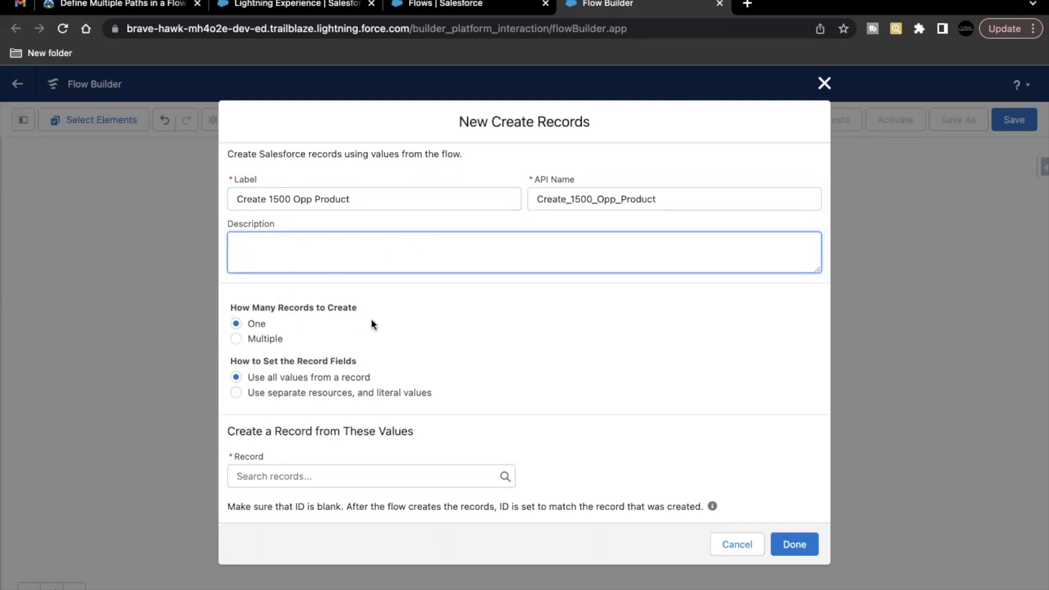
# - Set the record fields to use separate resources and literal values, and choose Opportunity Product as the object to create
pyautogui.click(272, 393)
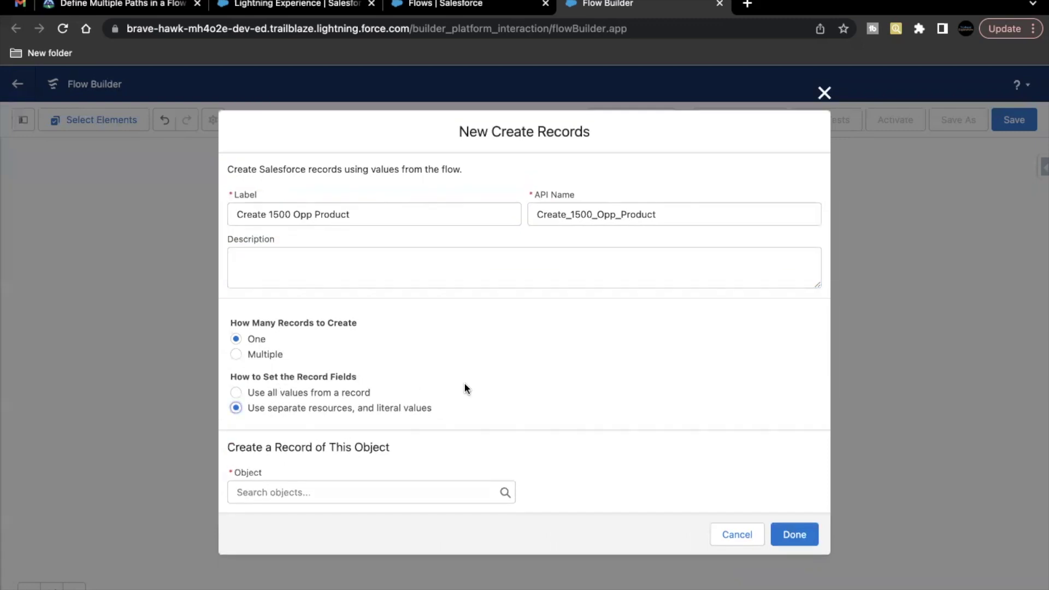
pyautogui.click(329, 494)
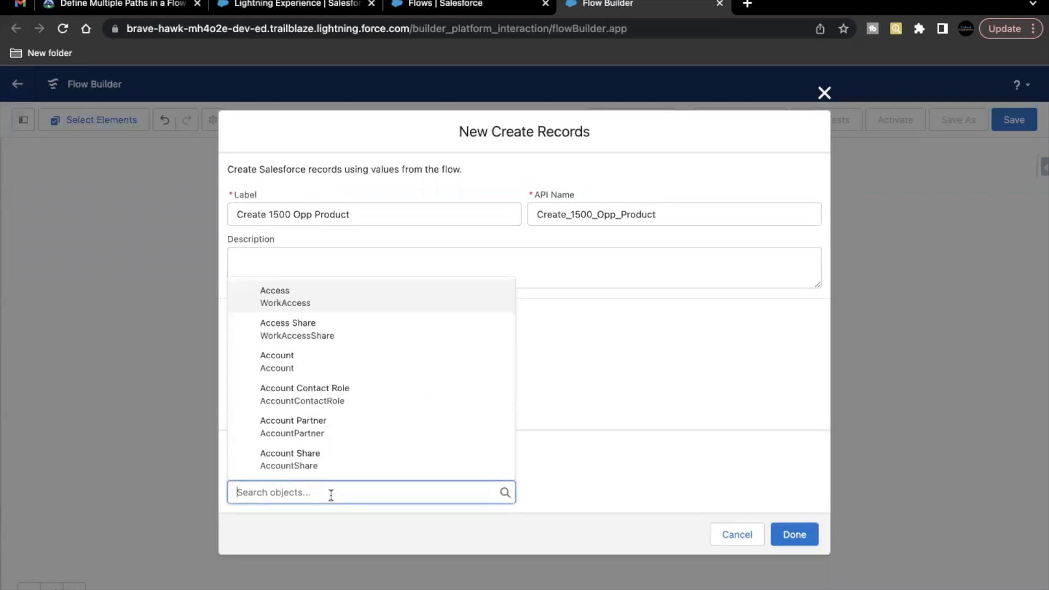
pyautogui.write('Opportu')
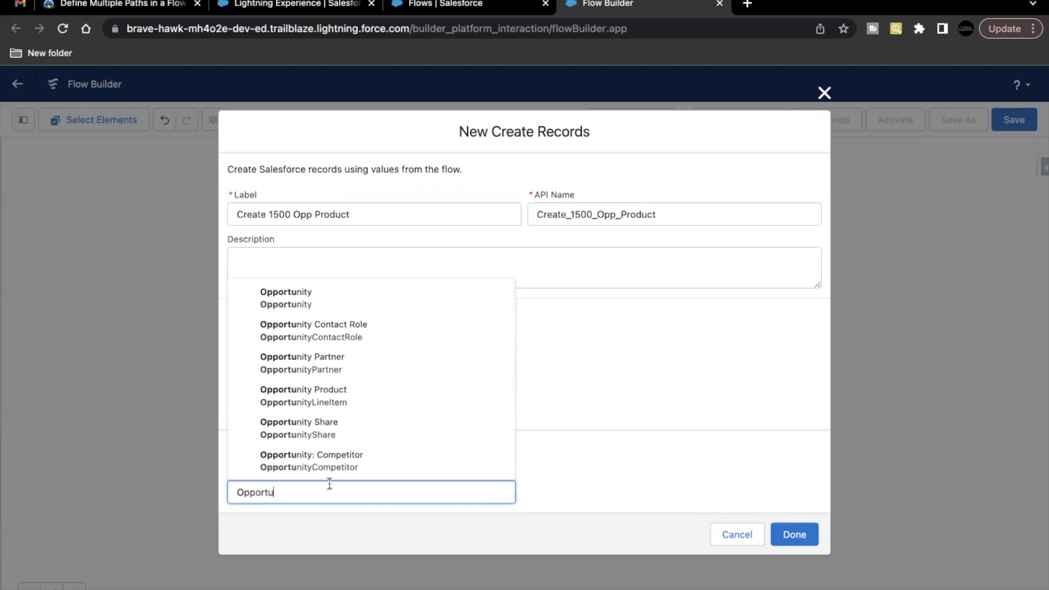
pyautogui.click(325, 395)
# - Set the new Opportunity Product's OpportunityId field to the triggering record's Id ($Record > Opportunity ID)
pyautogui.scroll(-3, 441, 464)
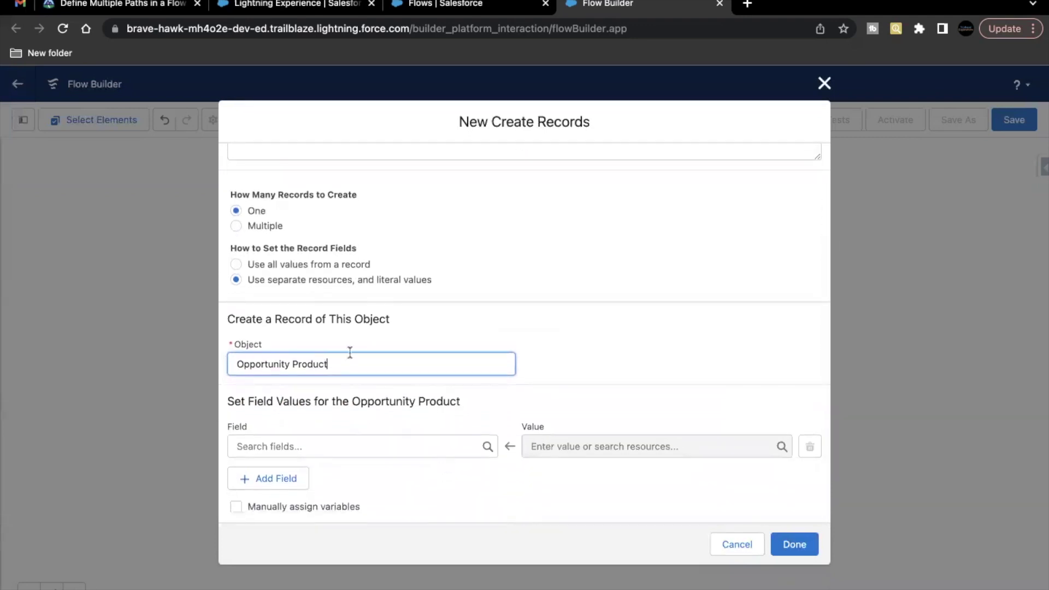
pyautogui.click(403, 442)
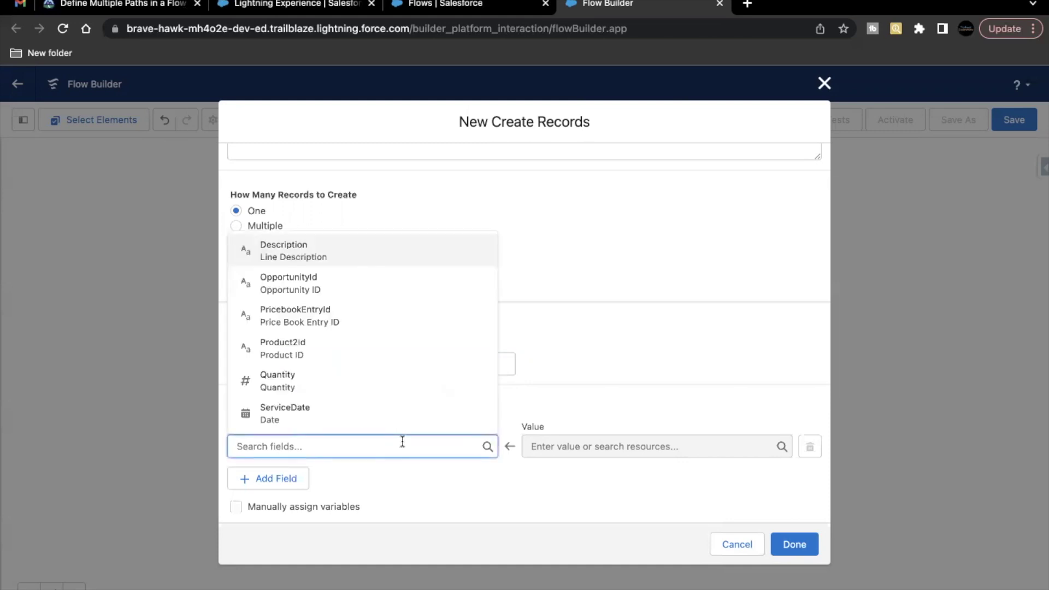
pyautogui.write('Oppo')
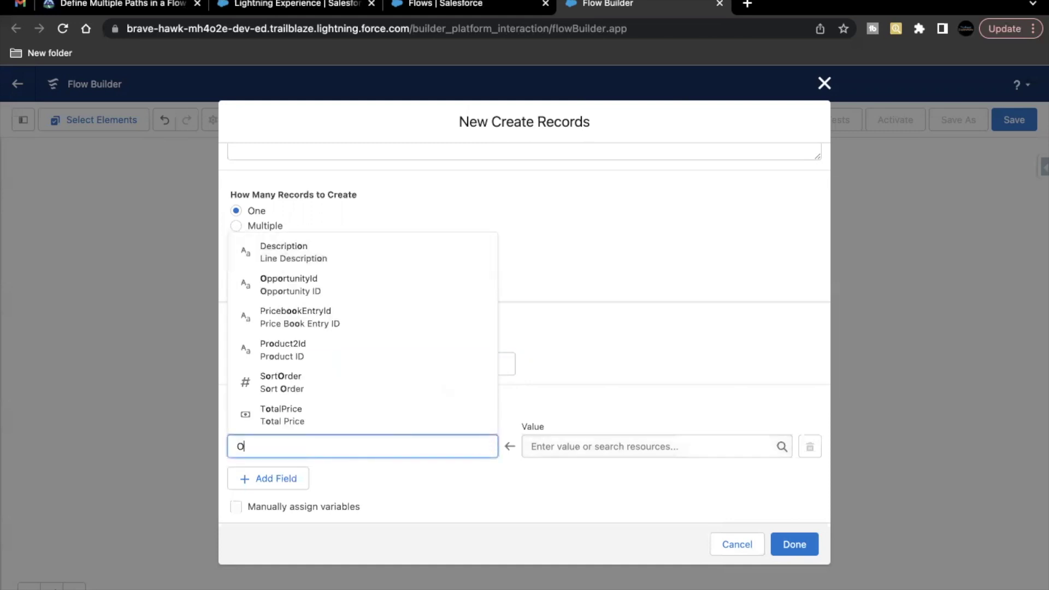
pyautogui.click(411, 421)
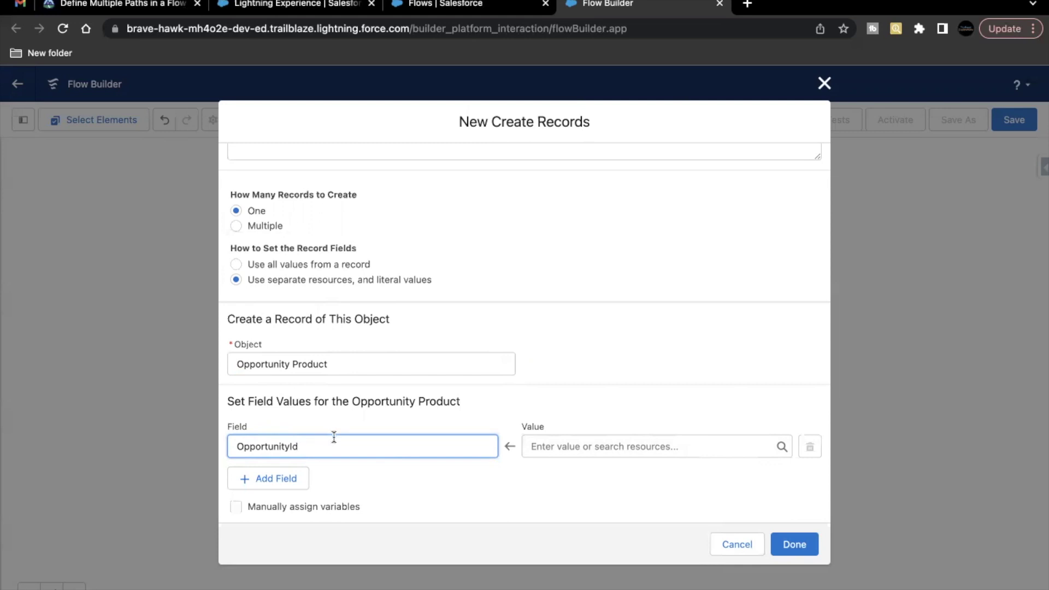
pyautogui.click(539, 447)
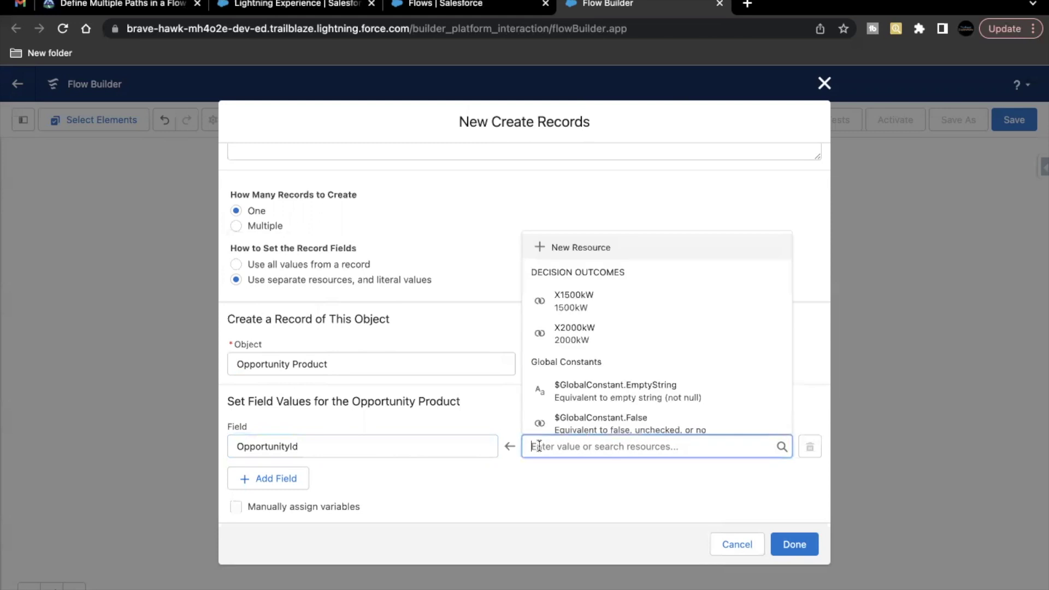
pyautogui.write('rec')
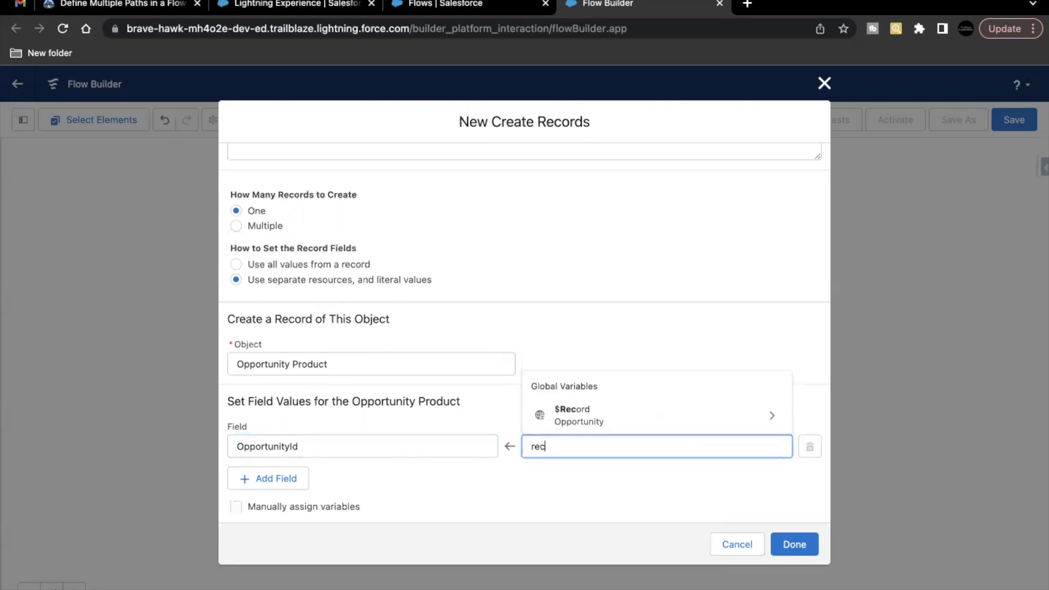
pyautogui.click(583, 420)
pyautogui.write('Id')
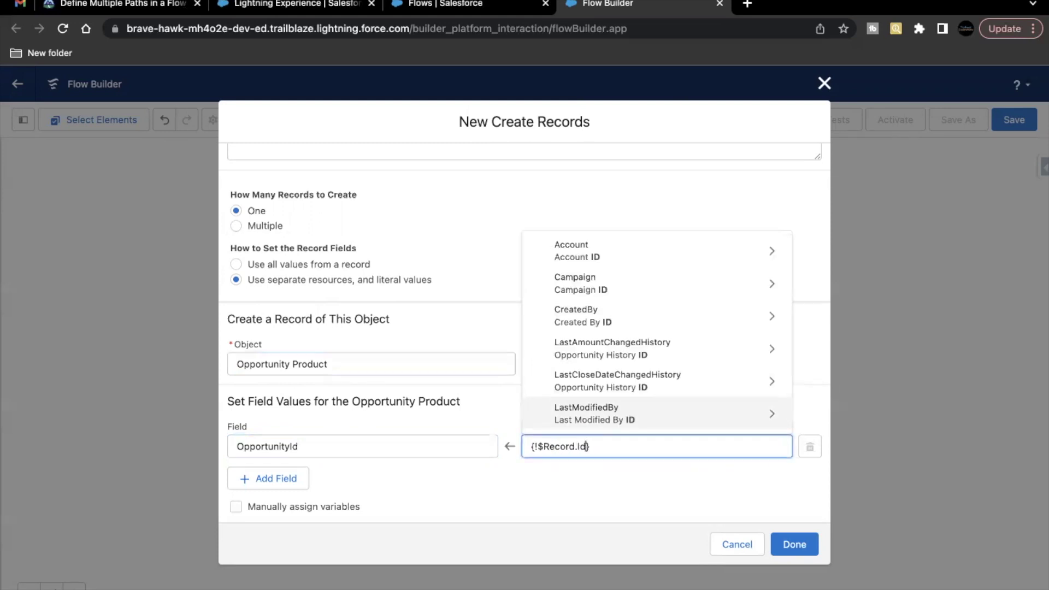
pyautogui.click(561, 488)
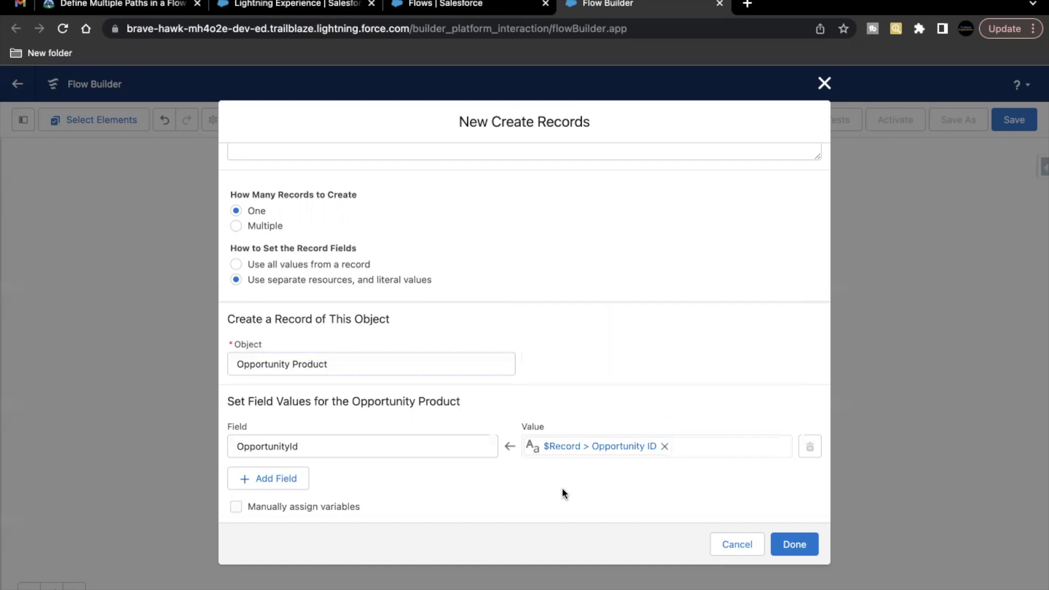
# - Add a PricebookEntryId field and set it to the Id of the Price Book Entry from Get_1500_PBE
pyautogui.click(283, 482)
pyautogui.click(298, 495)
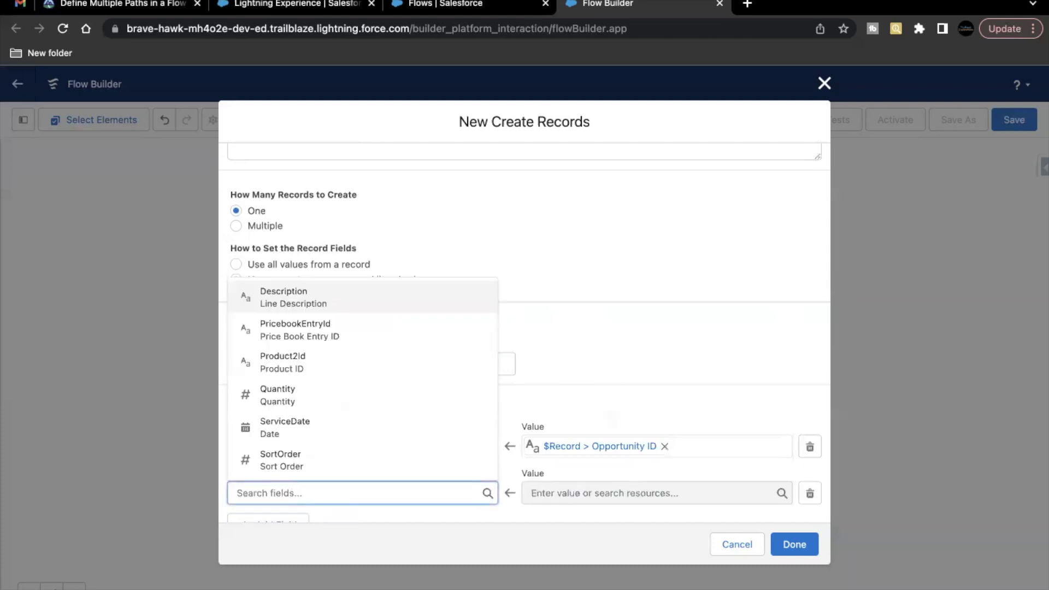
pyautogui.write('price')
pyautogui.click(328, 402)
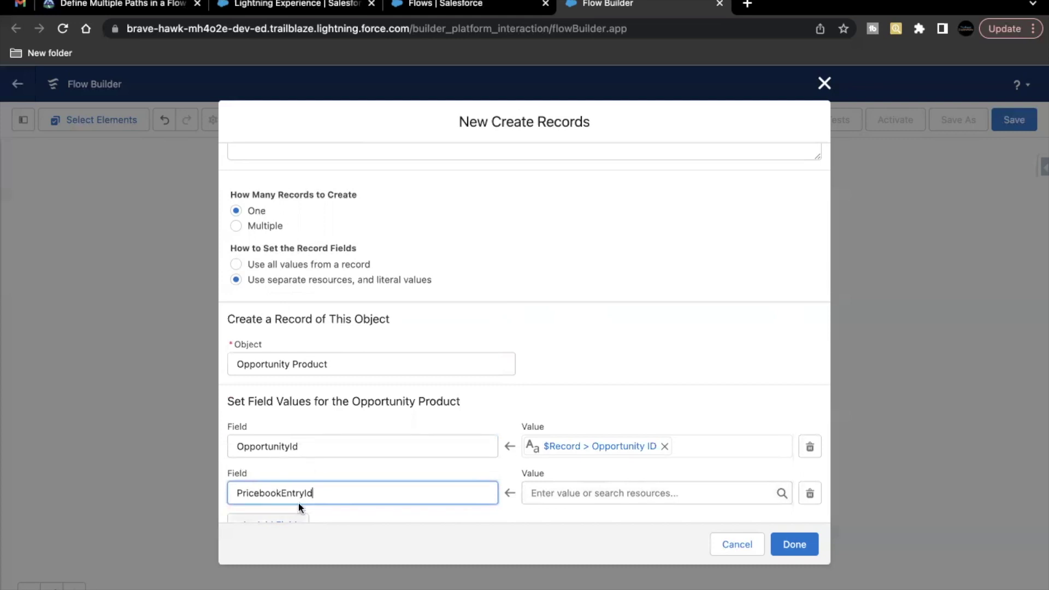
pyautogui.click(590, 495)
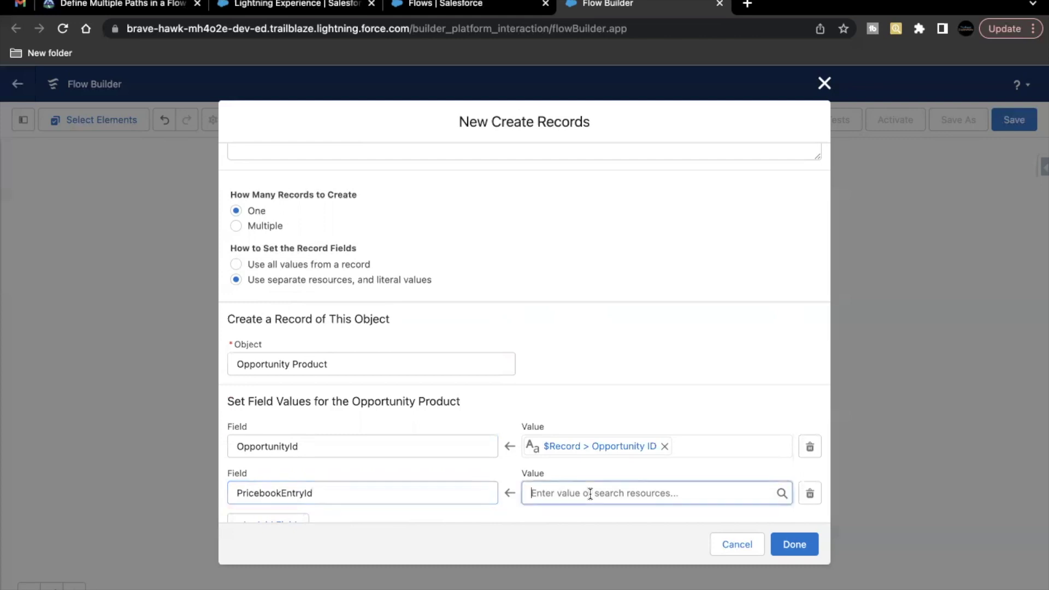
pyautogui.write('rei')
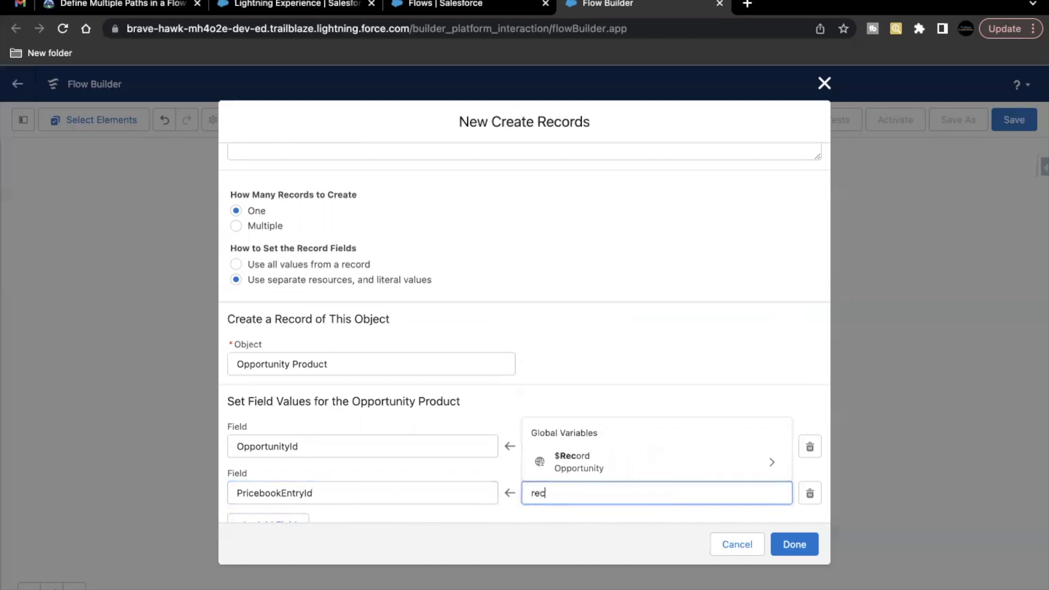
pyautogui.press('BackSpace')
pyautogui.press('BackSpace')
pyautogui.press('BackSpace')
pyautogui.write('price')
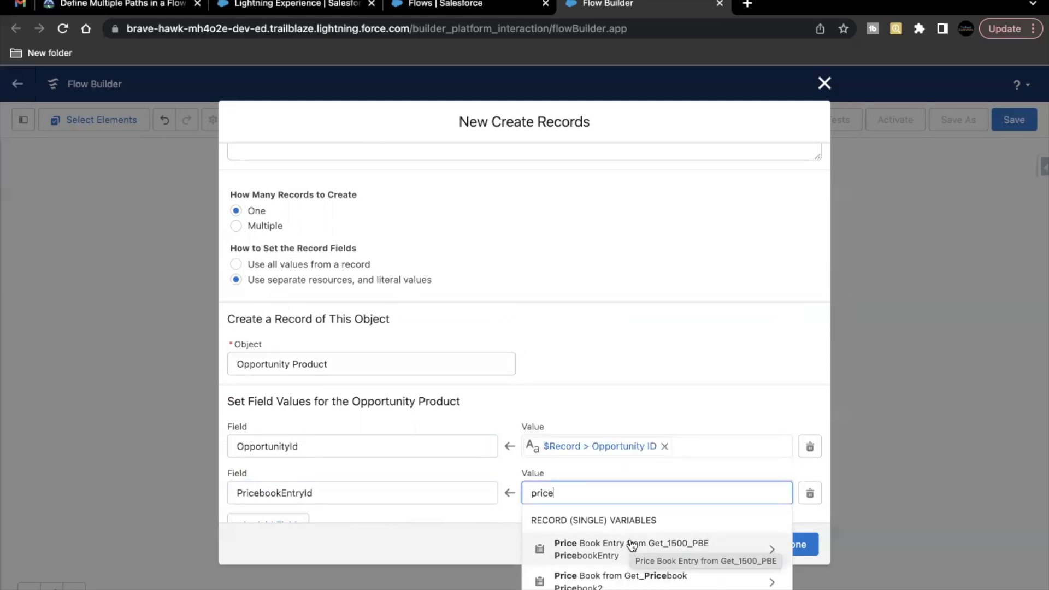
pyautogui.click(632, 545)
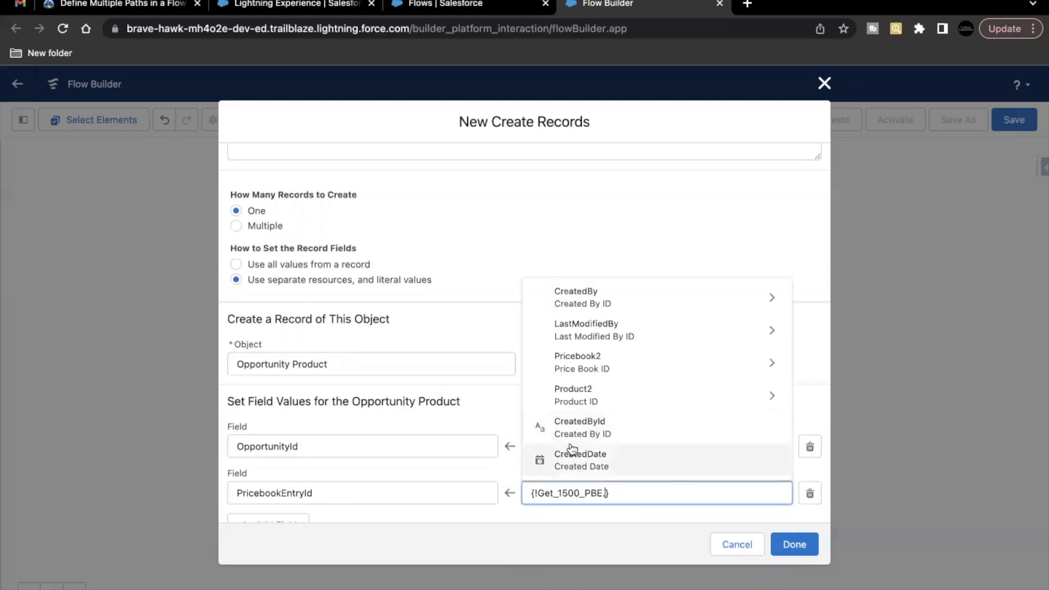
pyautogui.write('Id')
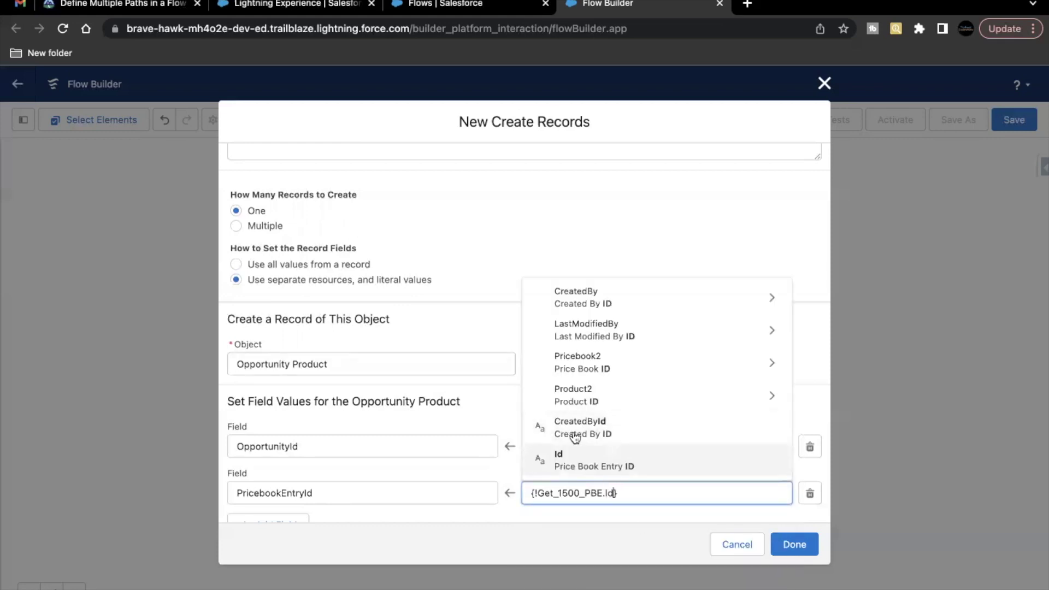
pyautogui.click(632, 459)
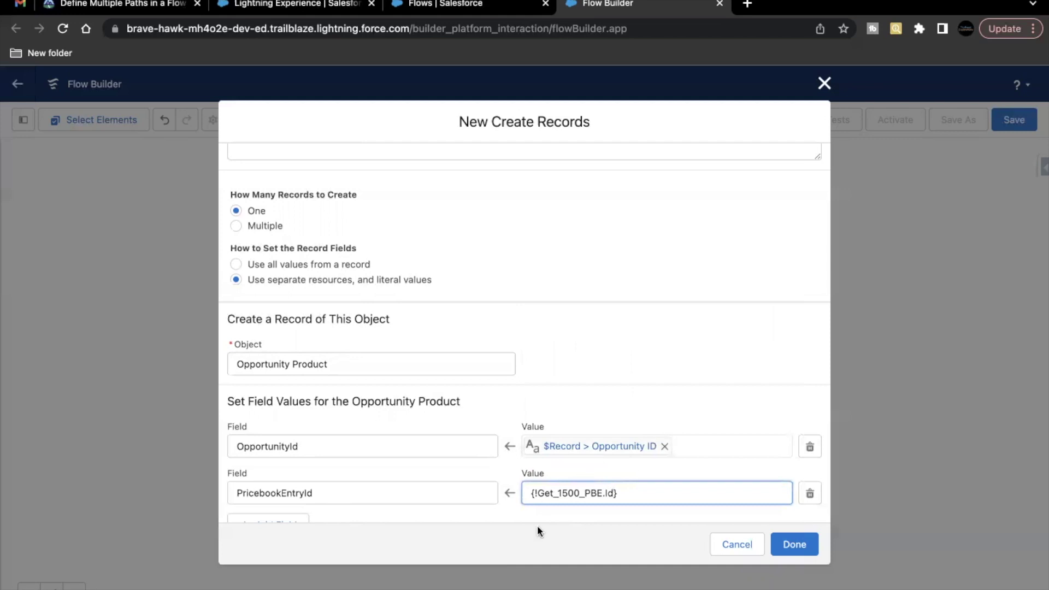
pyautogui.click(589, 529)
# - Add a Quantity field for the Opportunity Product and set its value to 1
pyautogui.scroll(-2, 621, 500)
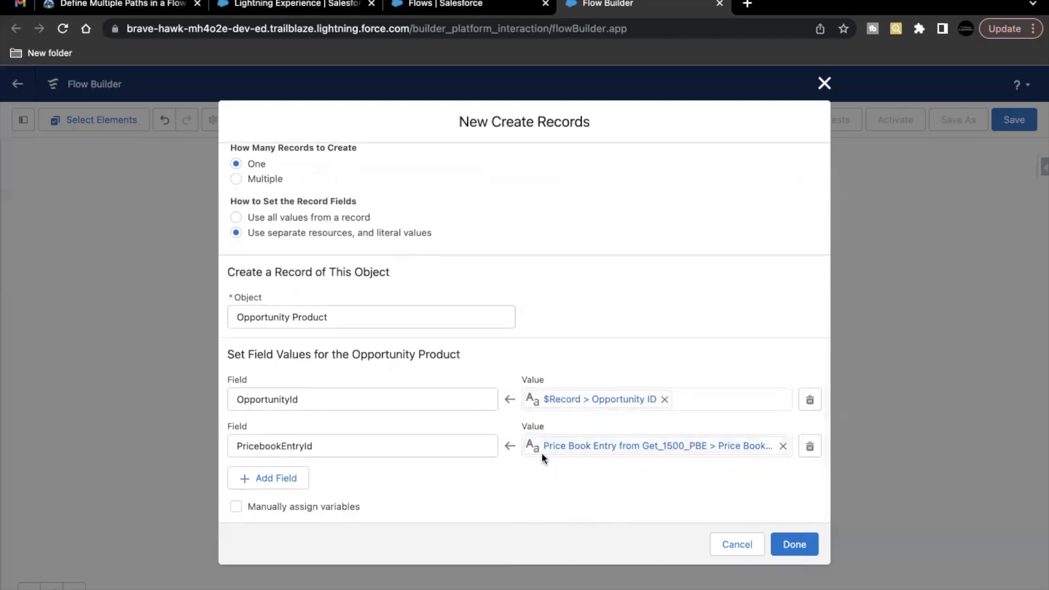
pyautogui.click(263, 476)
pyautogui.click(271, 491)
pyautogui.write('Quan')
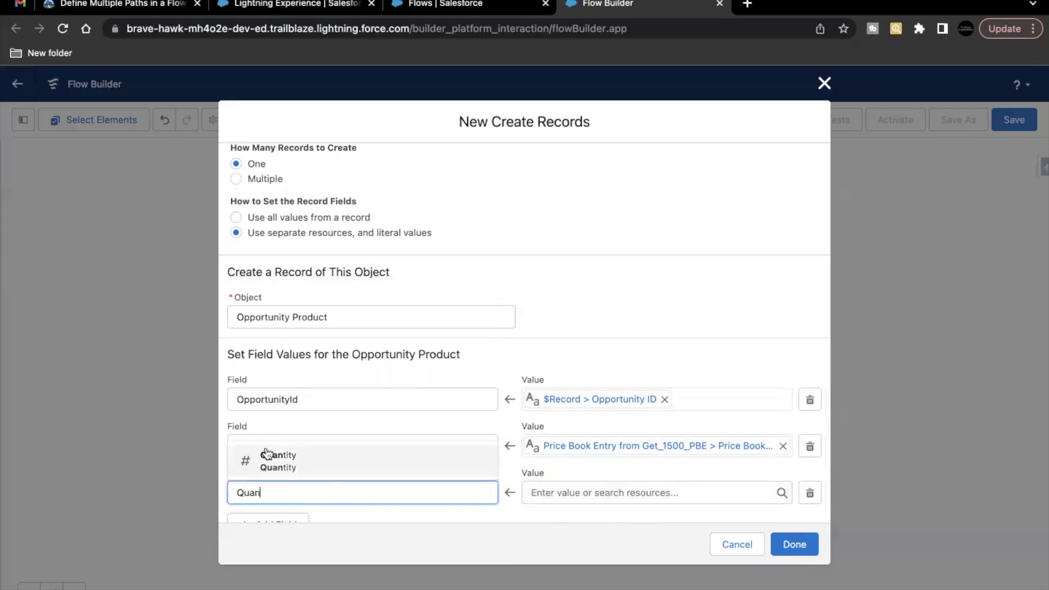
pyautogui.click(268, 455)
pyautogui.click(568, 493)
pyautogui.write('1')
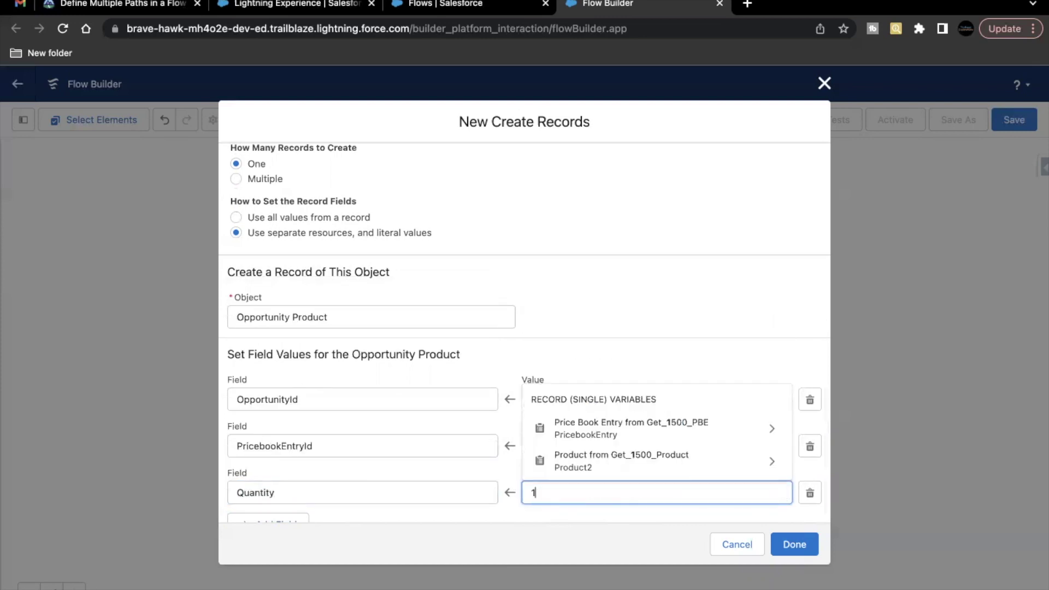
# - Add a TotalPrice field and set it to the UnitPrice (List Price) of the Price Book Entry from Get_1500_PBE
pyautogui.click(262, 480)
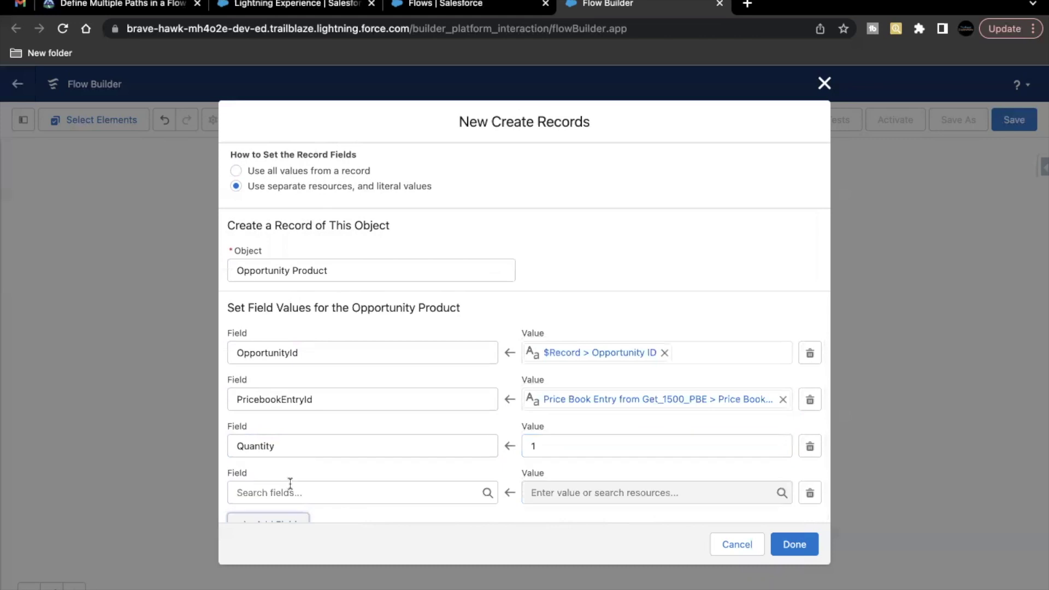
pyautogui.click(294, 493)
pyautogui.write('Total')
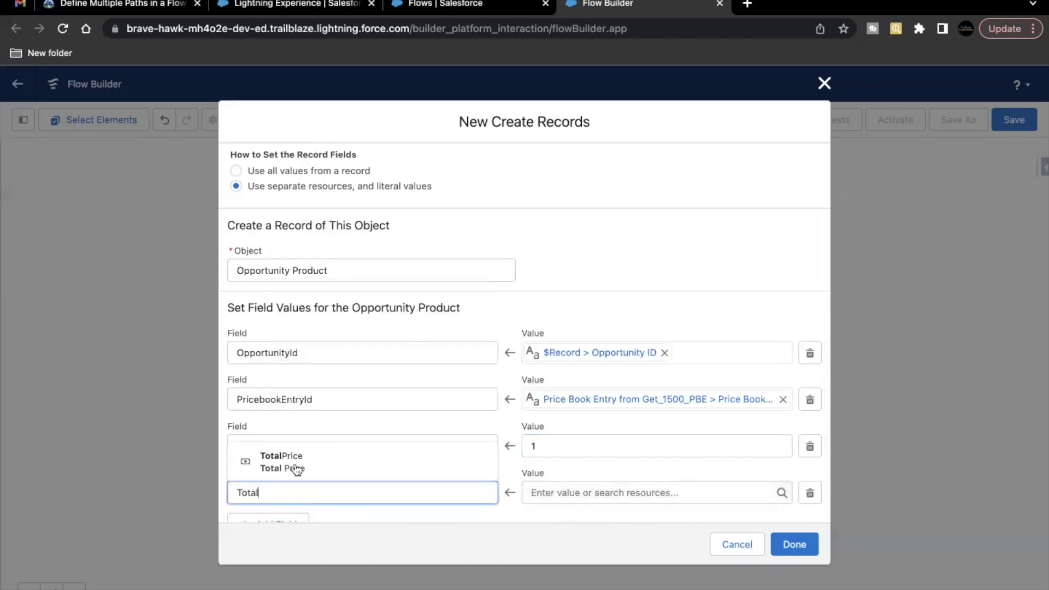
pyautogui.click(295, 469)
pyautogui.scroll(-2, 484, 489)
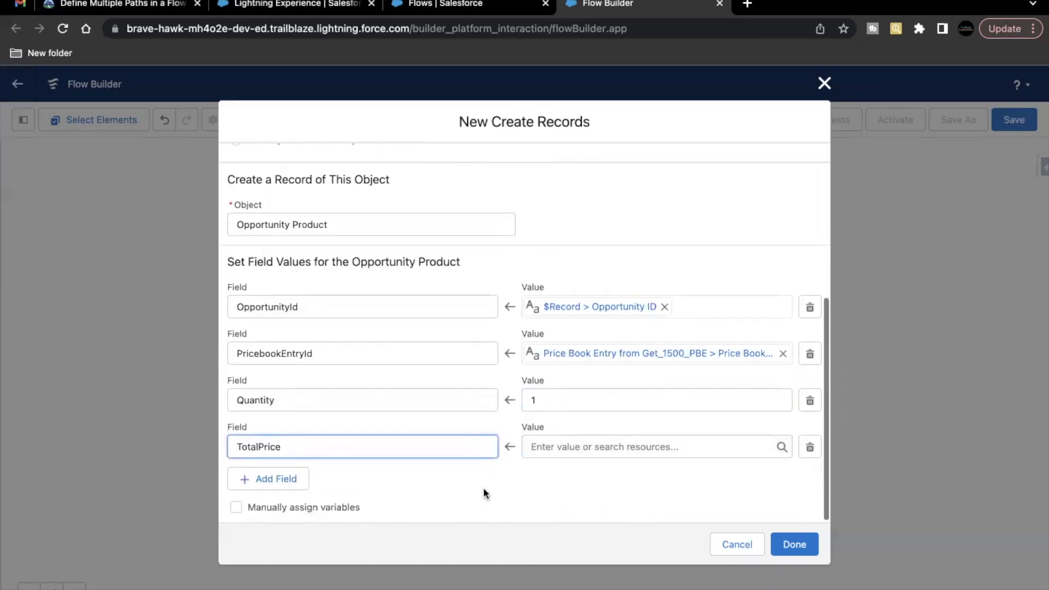
pyautogui.click(584, 449)
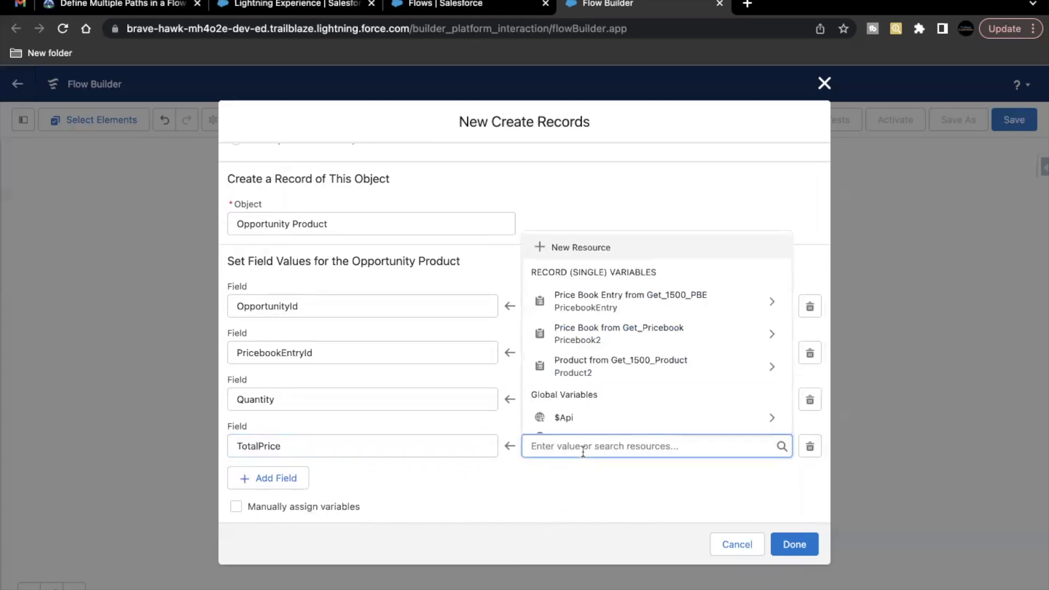
pyautogui.write('proce')
pyautogui.press('BackSpace')
pyautogui.press('BackSpace')
pyautogui.press('BackSpace')
pyautogui.write('ice')
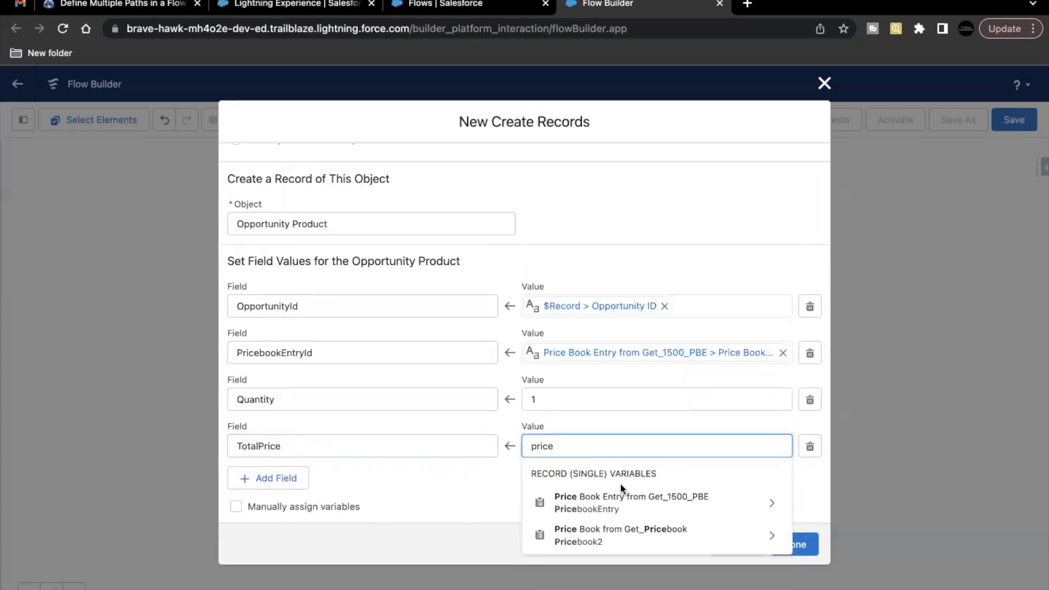
pyautogui.click(666, 510)
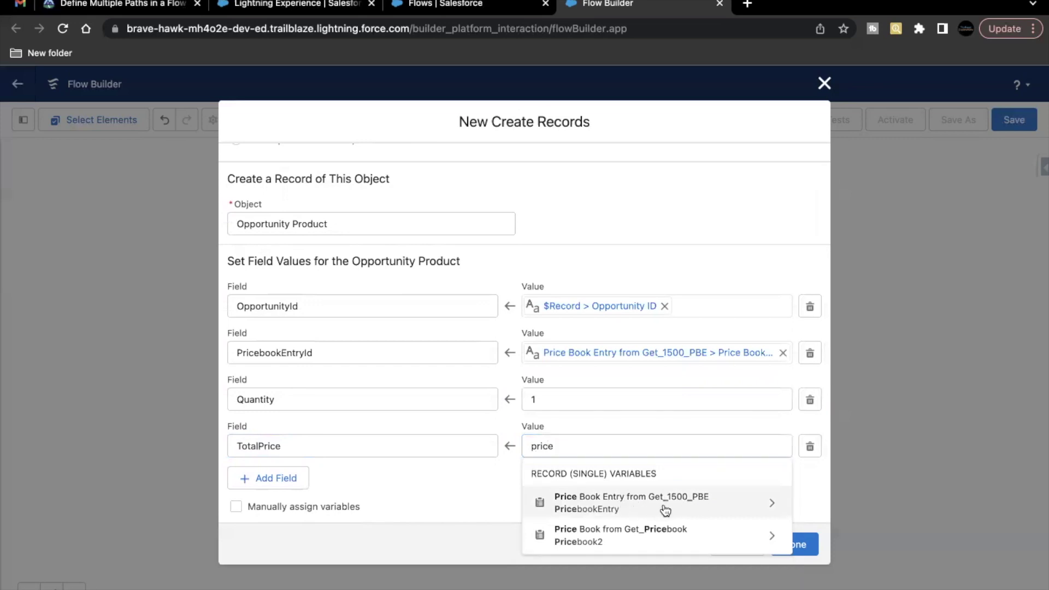
pyautogui.click(665, 509)
pyautogui.write('Uni')
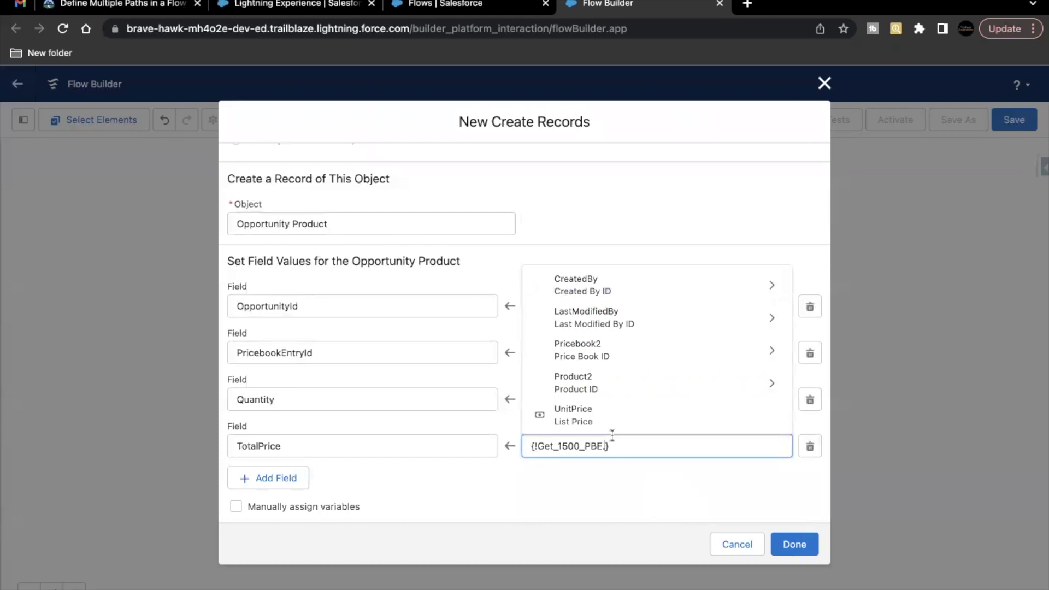
pyautogui.click(606, 414)
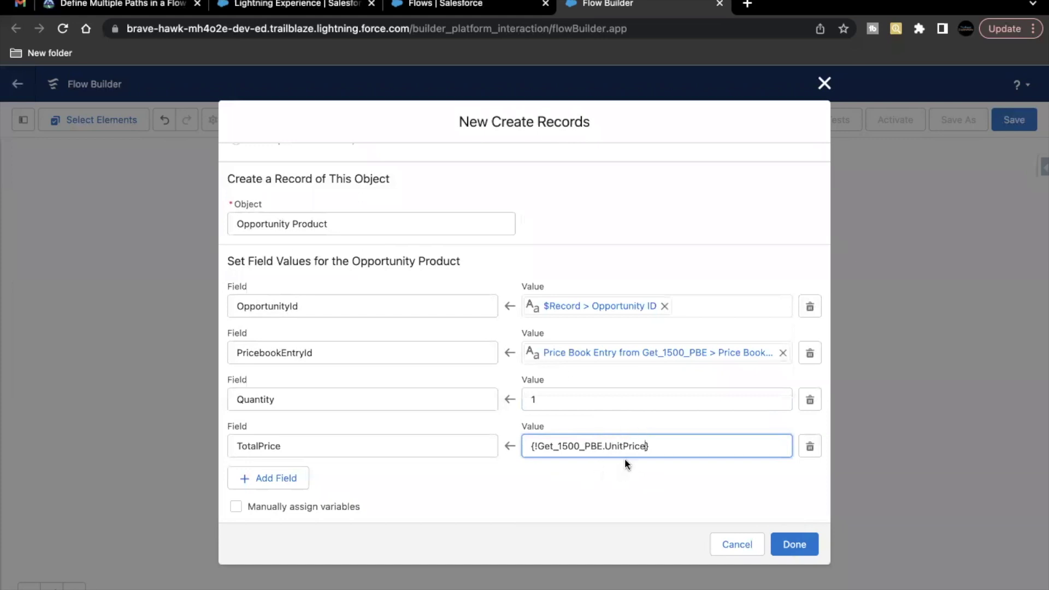
pyautogui.moveTo(555, 447); pyautogui.dragTo(603, 447)
pyautogui.click(517, 473)
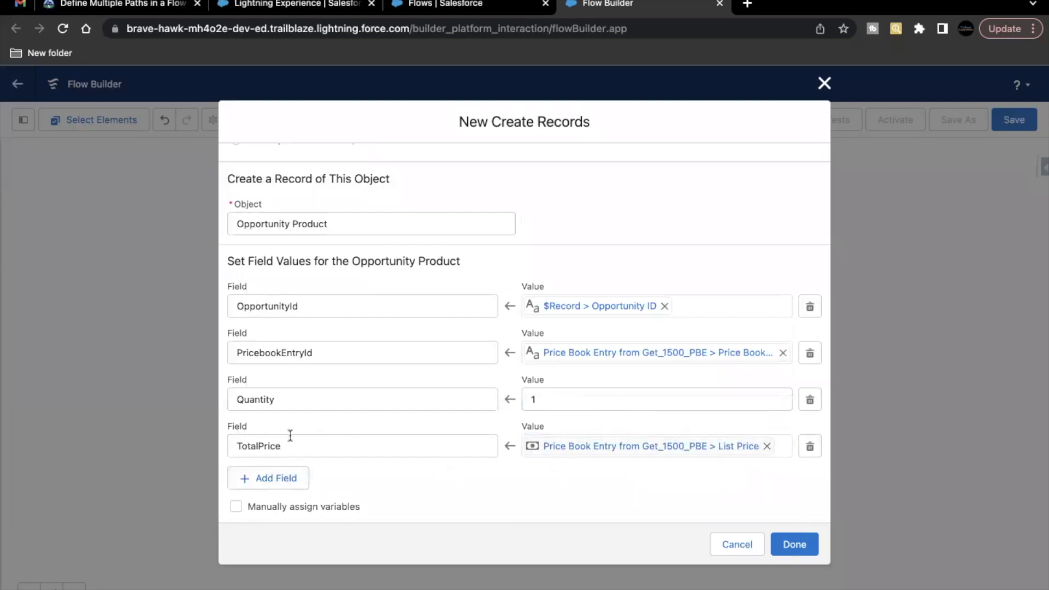
# - Review the four Opportunity Product field values and finish the Create 1500 Opp Product element
pyautogui.scroll(1, 289, 436)
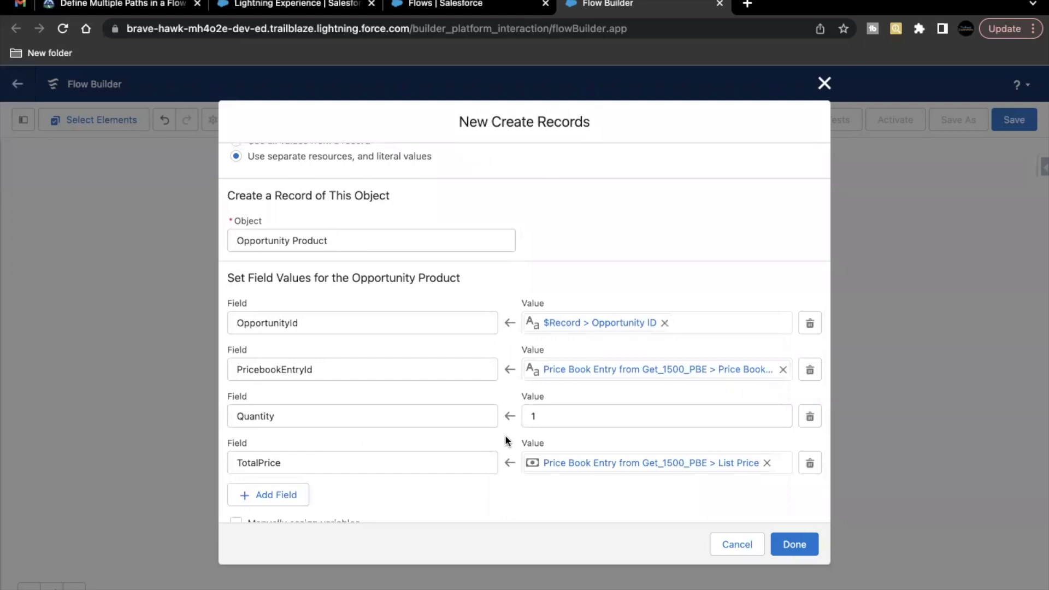
pyautogui.scroll(-1, 506, 441)
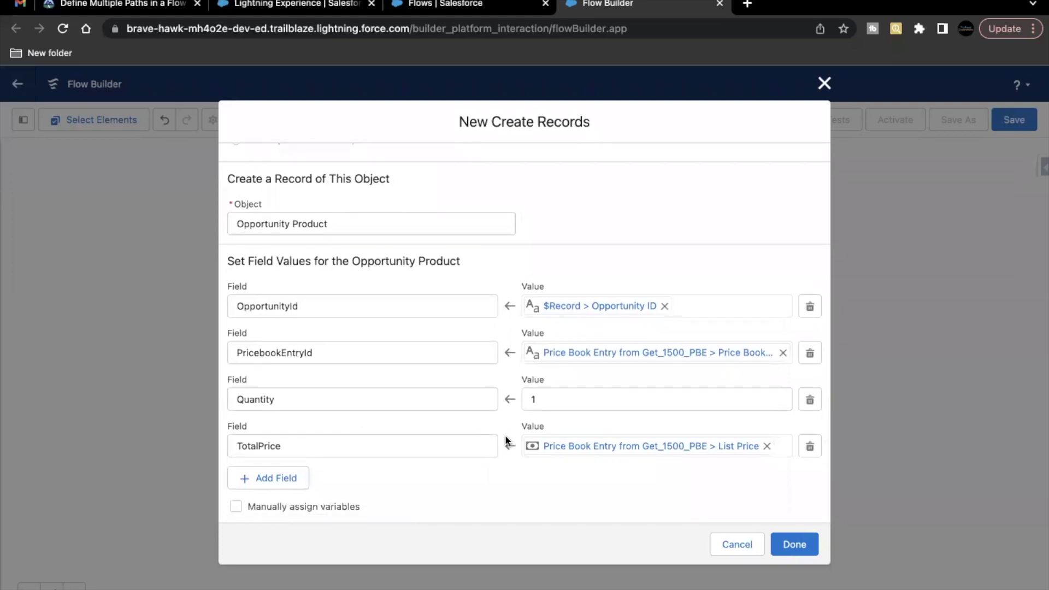
pyautogui.click(791, 545)
# - Add a Get Records element to the 2000kW path of the Check Opp Name decision
pyautogui.scroll(2, 513, 336)
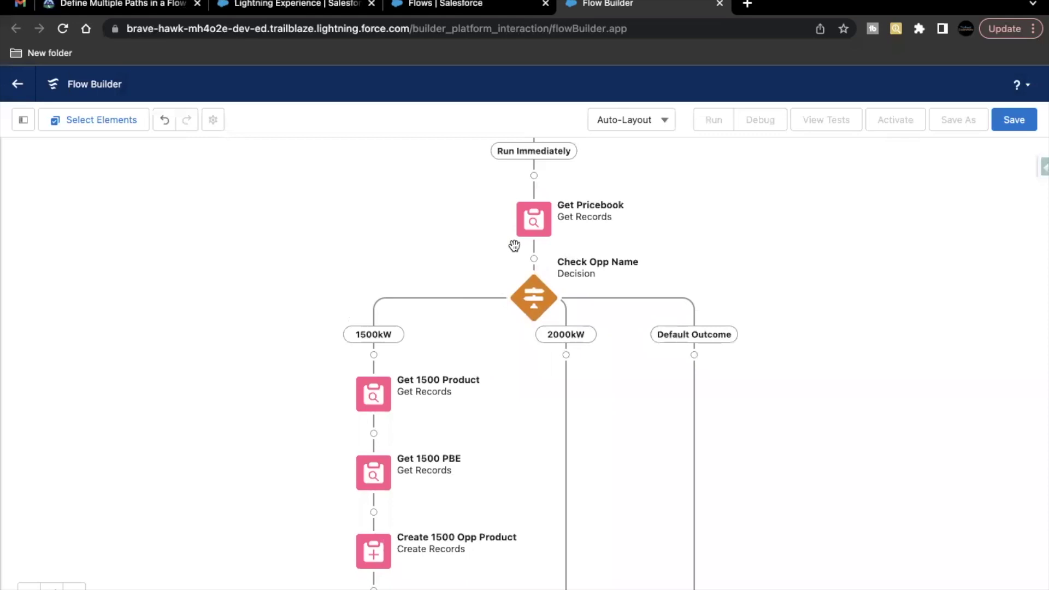
pyautogui.moveTo(458, 327); pyautogui.dragTo(458, 232)
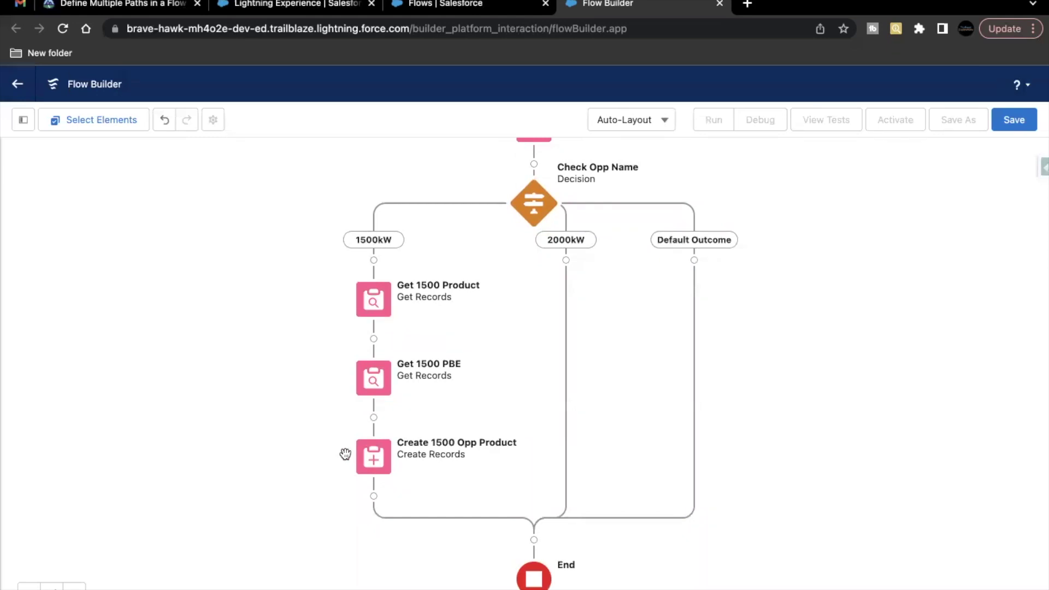
pyautogui.scroll(2, 345, 457)
pyautogui.hscroll(3, 344, 457)
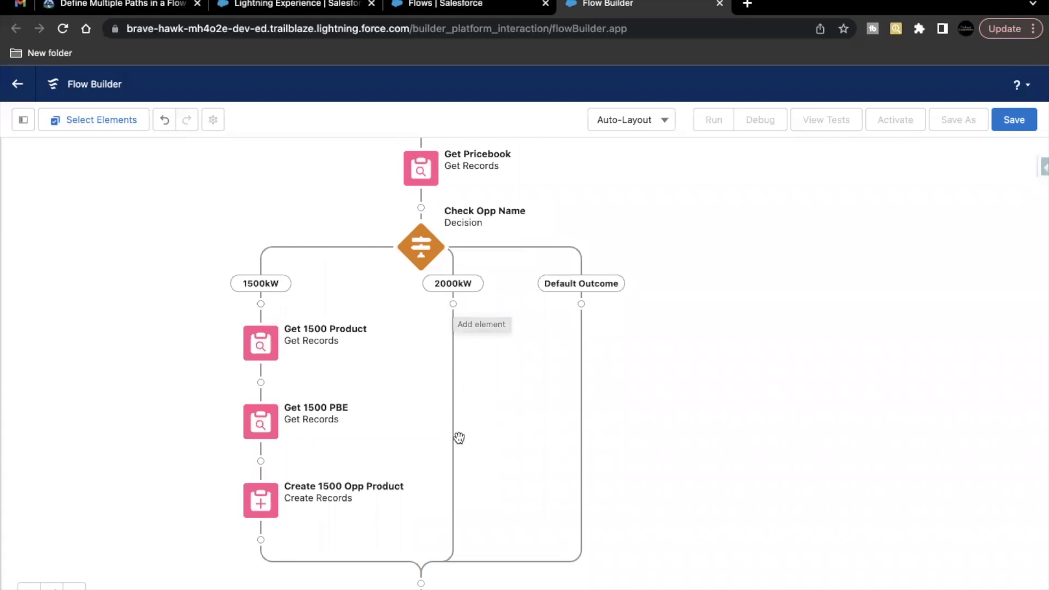
pyautogui.click(453, 304)
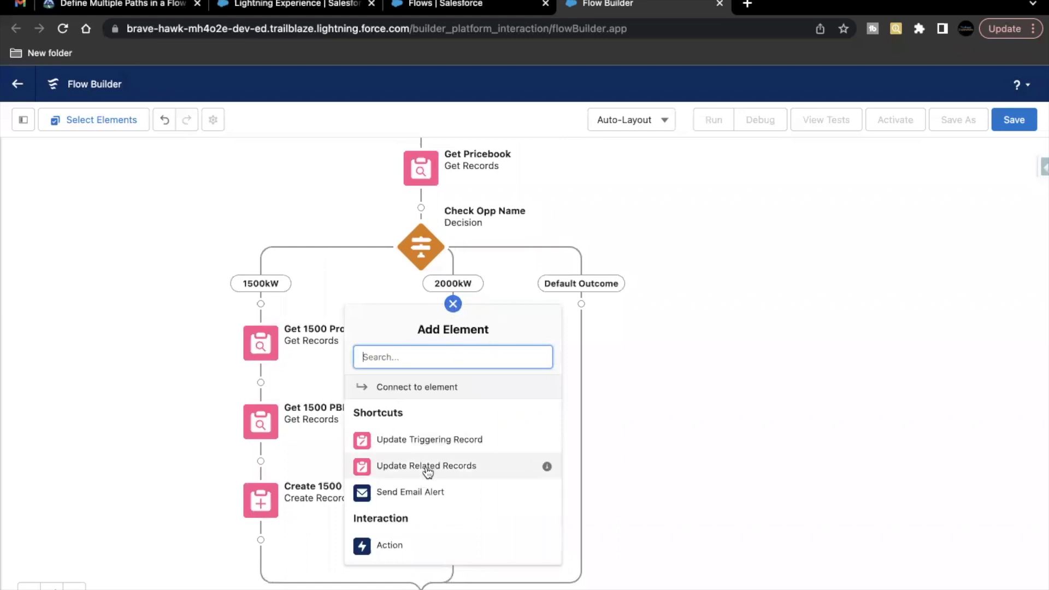
pyautogui.scroll(-8, 428, 471)
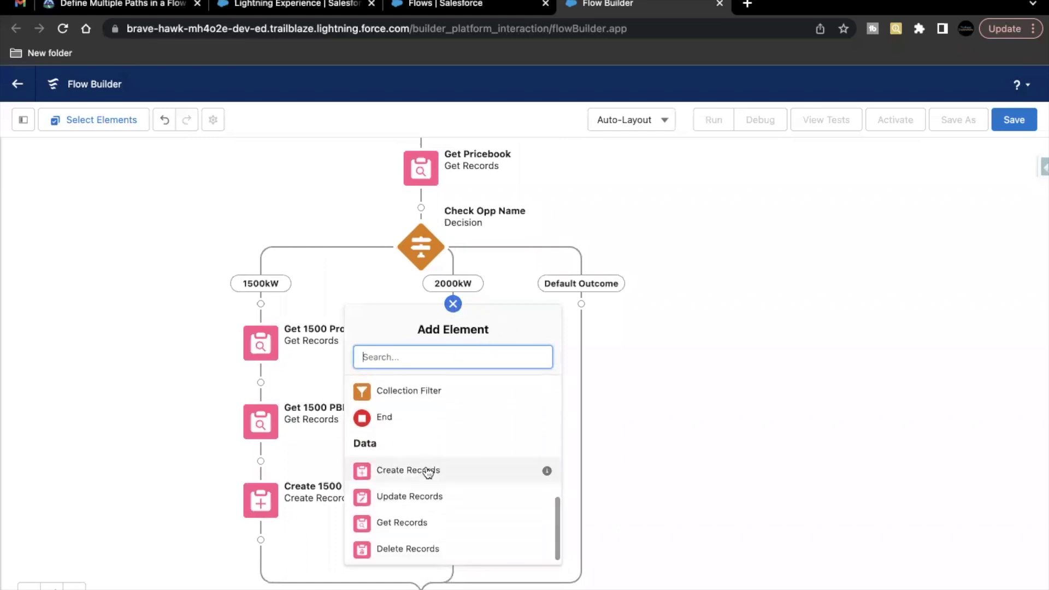
pyautogui.click(412, 524)
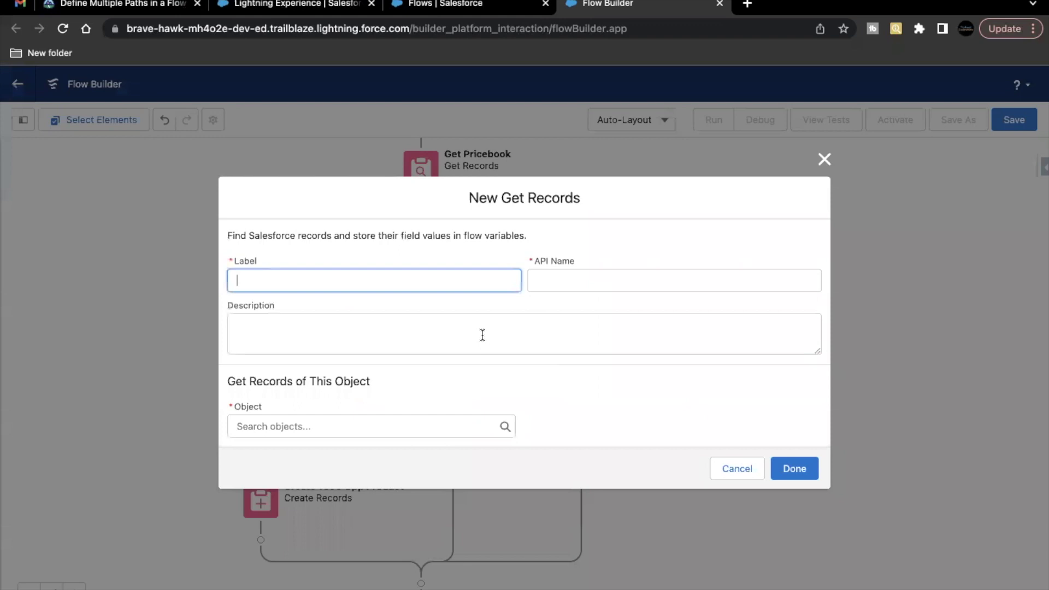
# - Label the element Get 2000 Product and set its object to Product
pyautogui.write('Get 2000 Product')
pyautogui.click(453, 320)
pyautogui.click(350, 425)
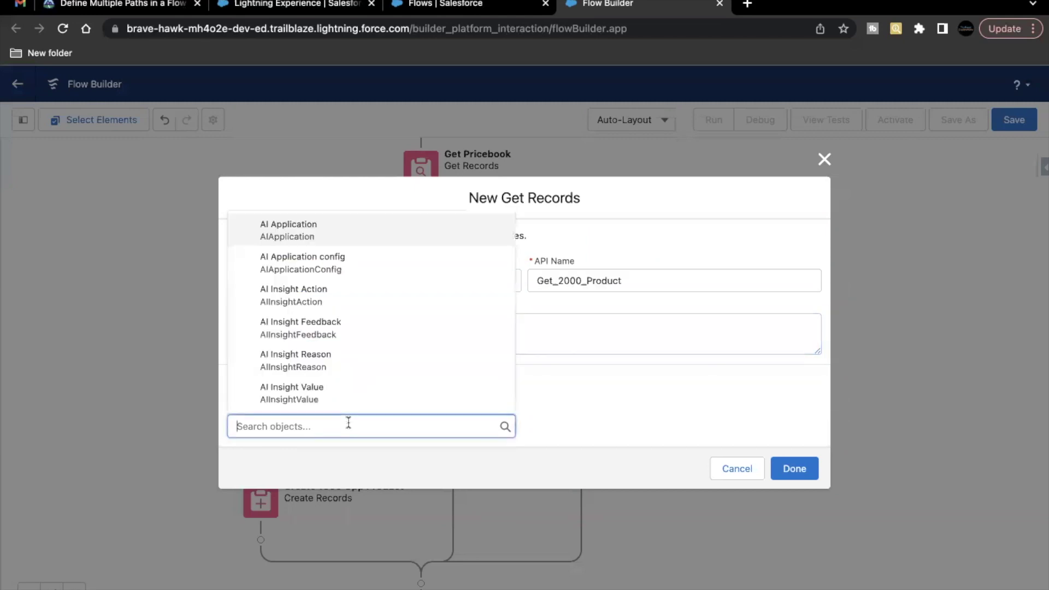
pyautogui.write('Product')
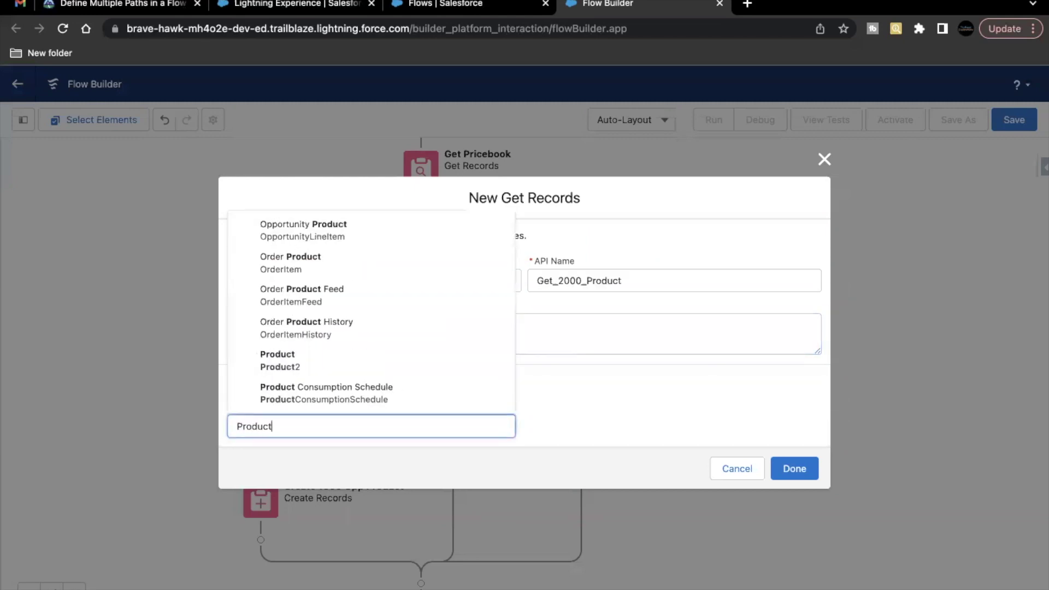
pyautogui.click(384, 361)
# - Filter the Product records where Name Contains 2000 and finish the Get 2000 Product element
pyautogui.scroll(-1, 563, 433)
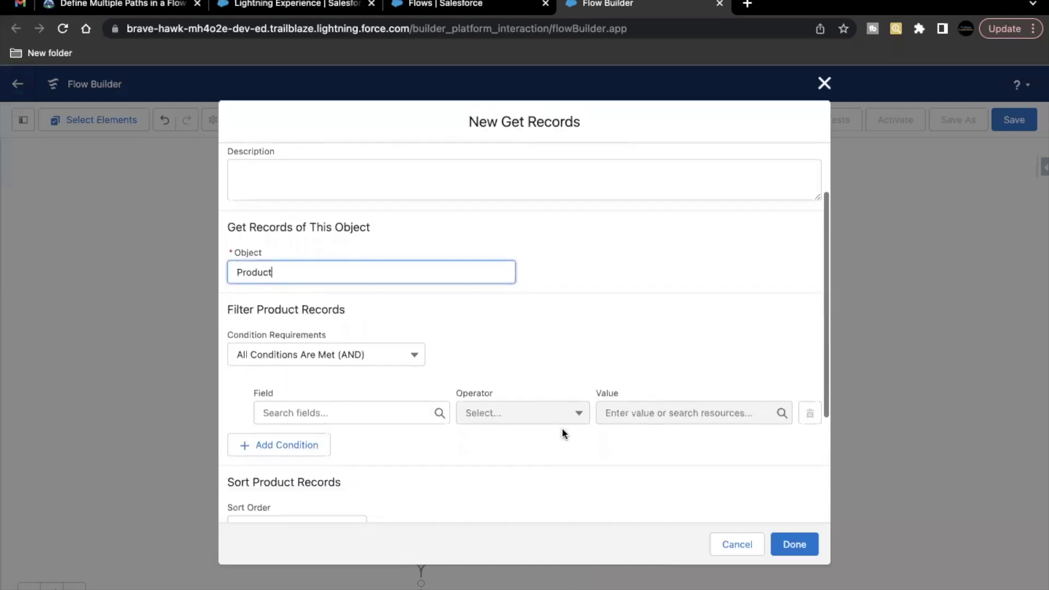
pyautogui.click(281, 411)
pyautogui.write('Name')
pyautogui.click(323, 385)
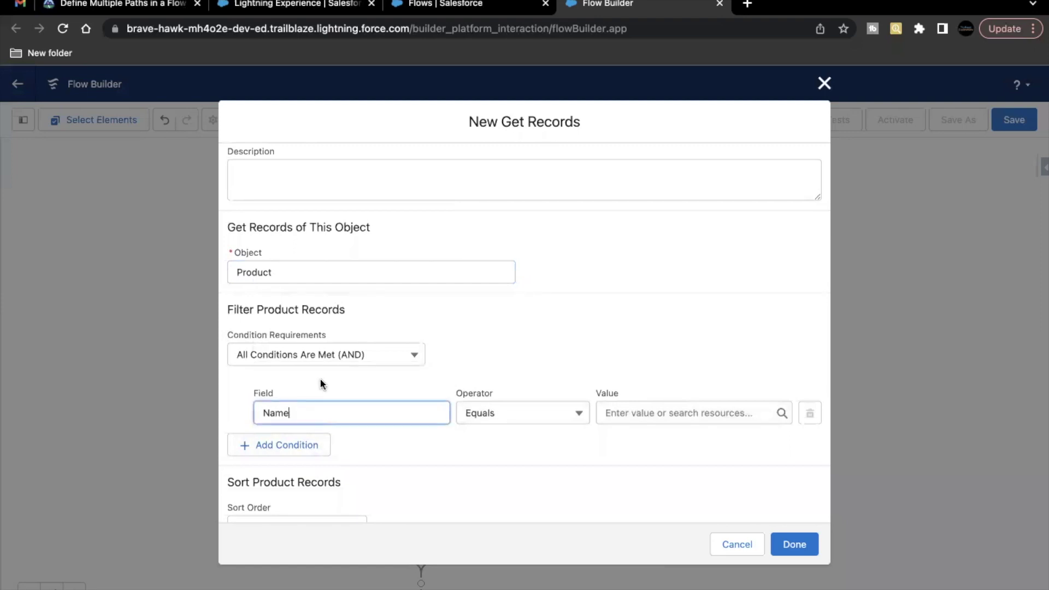
pyautogui.click(525, 419)
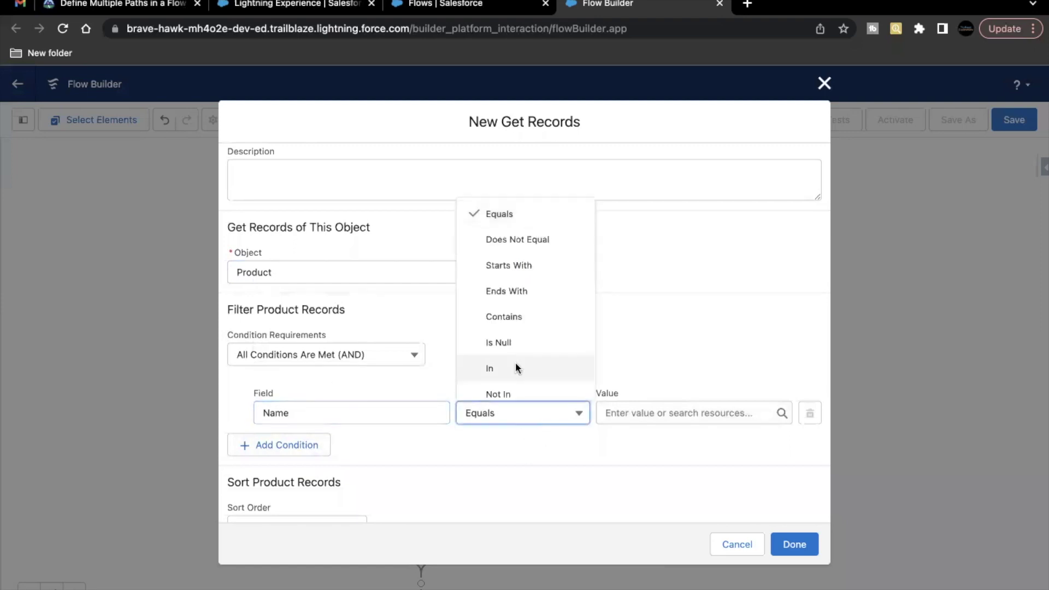
pyautogui.click(534, 318)
pyautogui.click(654, 413)
pyautogui.write('2000')
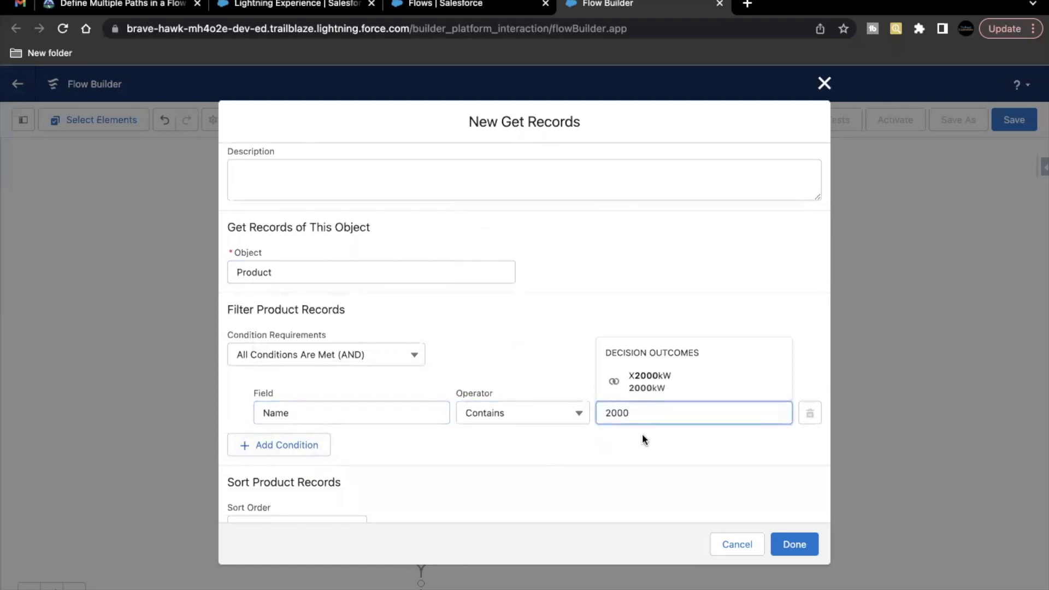
pyautogui.click(641, 434)
pyautogui.scroll(-1, 615, 471)
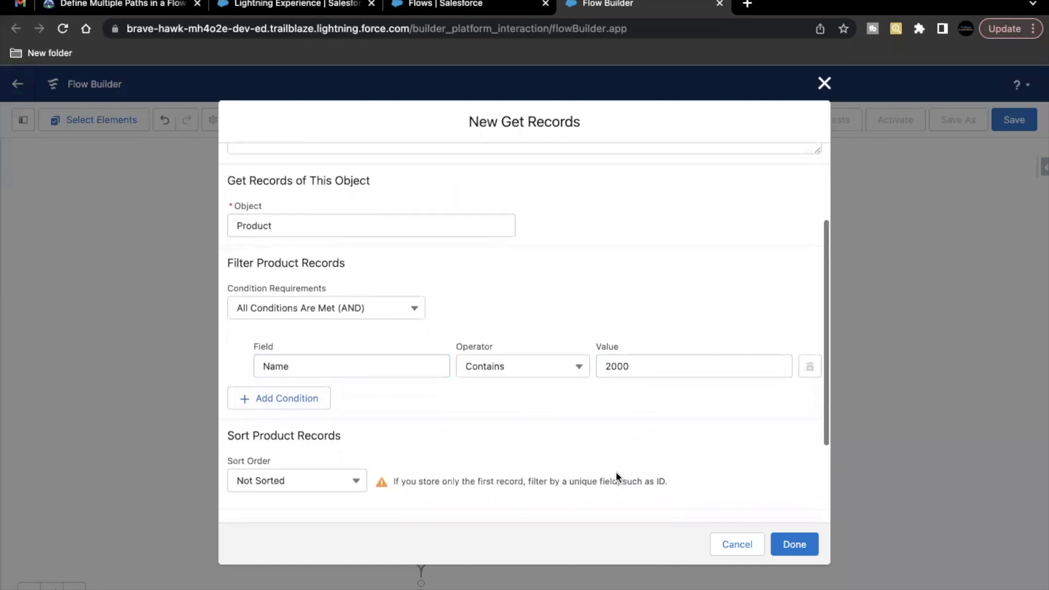
pyautogui.scroll(-2, 616, 464)
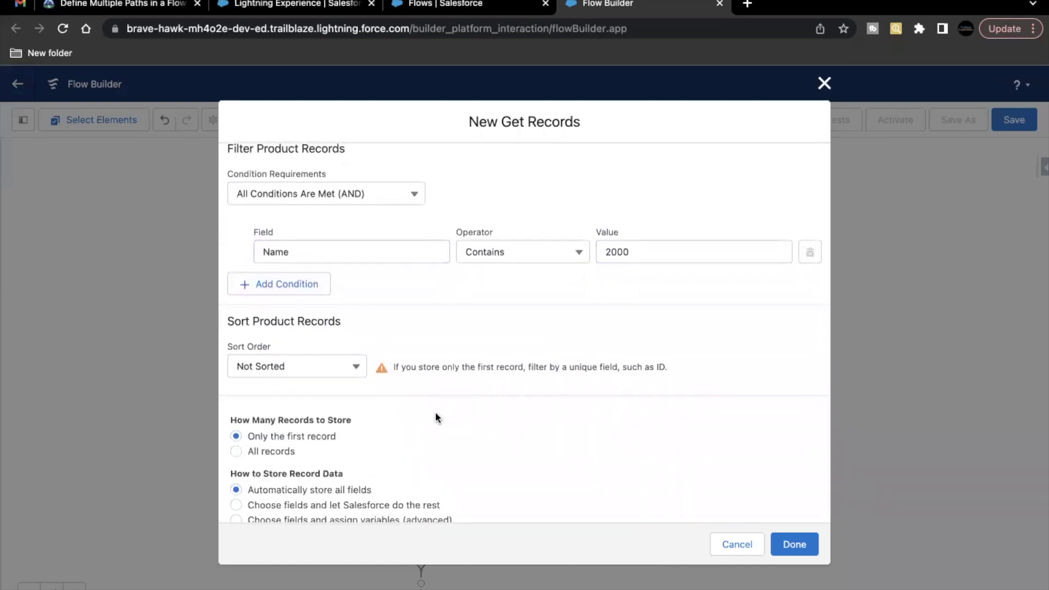
pyautogui.click(787, 545)
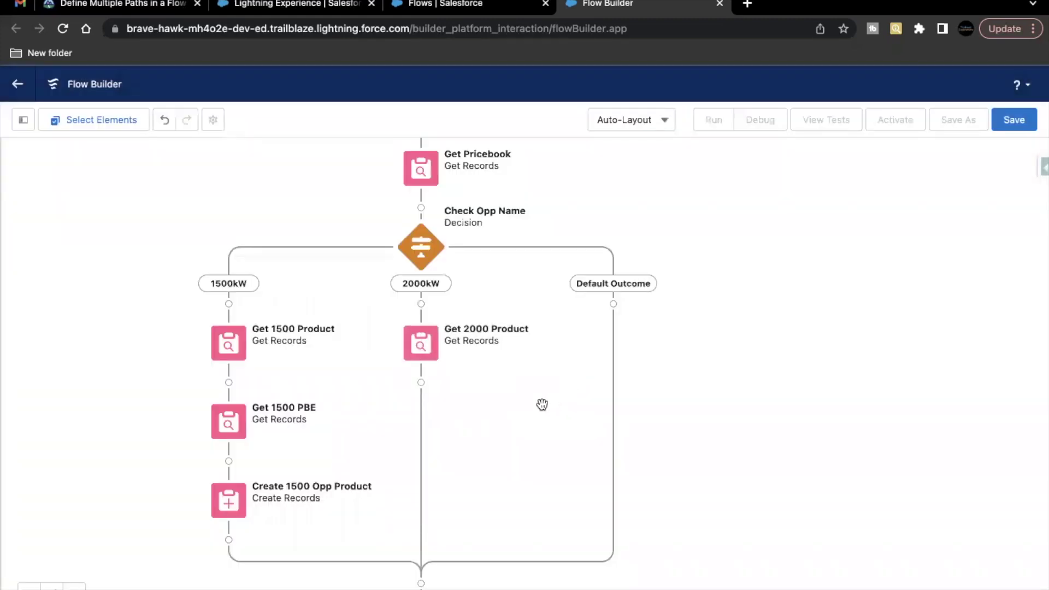
# - Add a Get Records element after Get 2000 Product and label it Let 2000 PBE
pyautogui.click(422, 382)
pyautogui.scroll(-10, 425, 552)
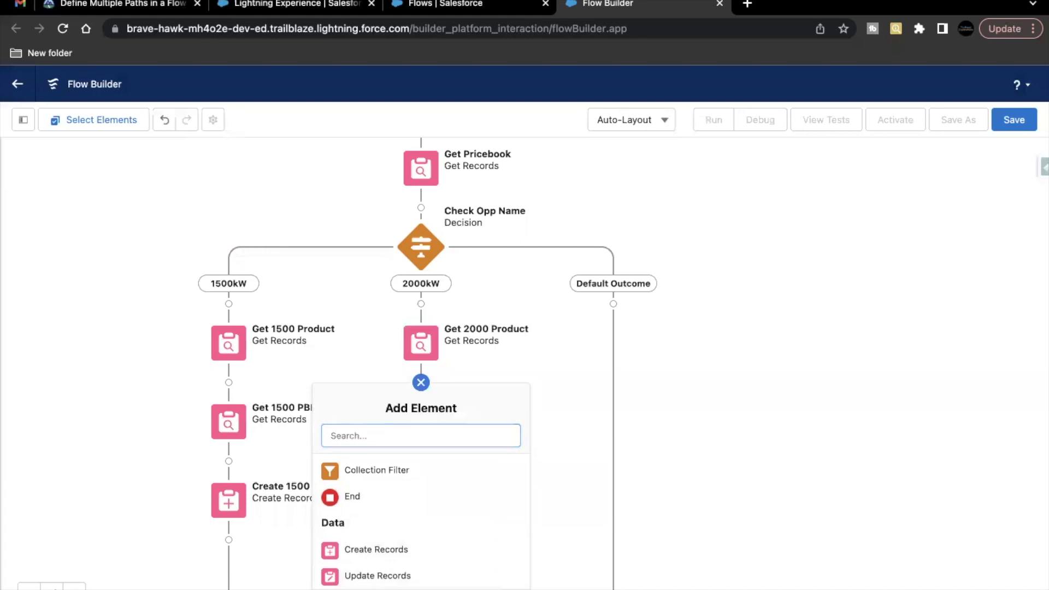
pyautogui.click(377, 588)
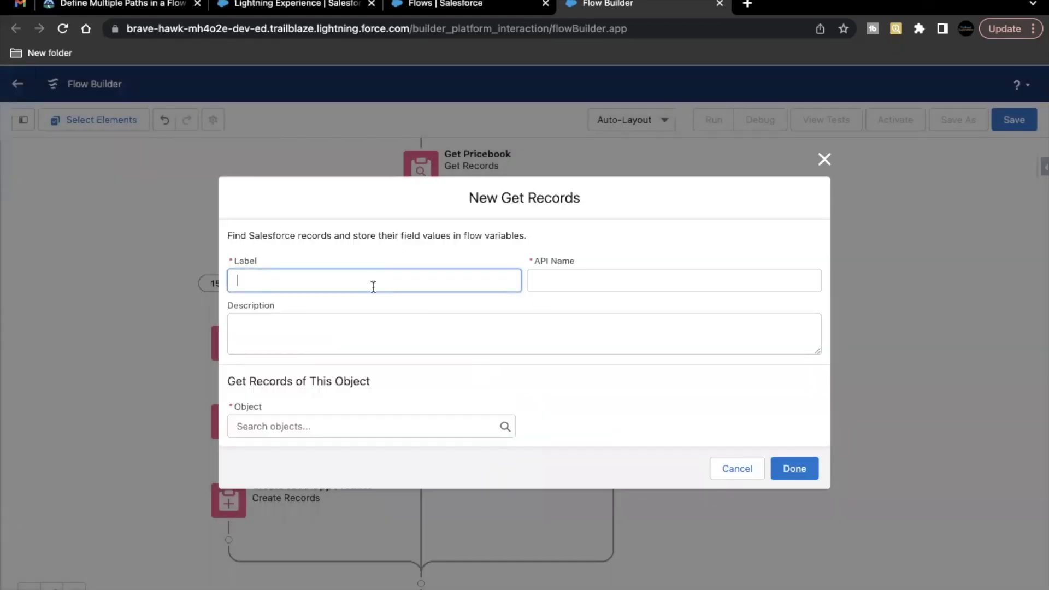
pyautogui.write('Let 2000')
pyautogui.press('BackSpace')
pyautogui.press('BackSpace')
pyautogui.write('000')
pyautogui.press('BackSpace')
pyautogui.write('PR')
pyautogui.write('E')
pyautogui.click(409, 296)
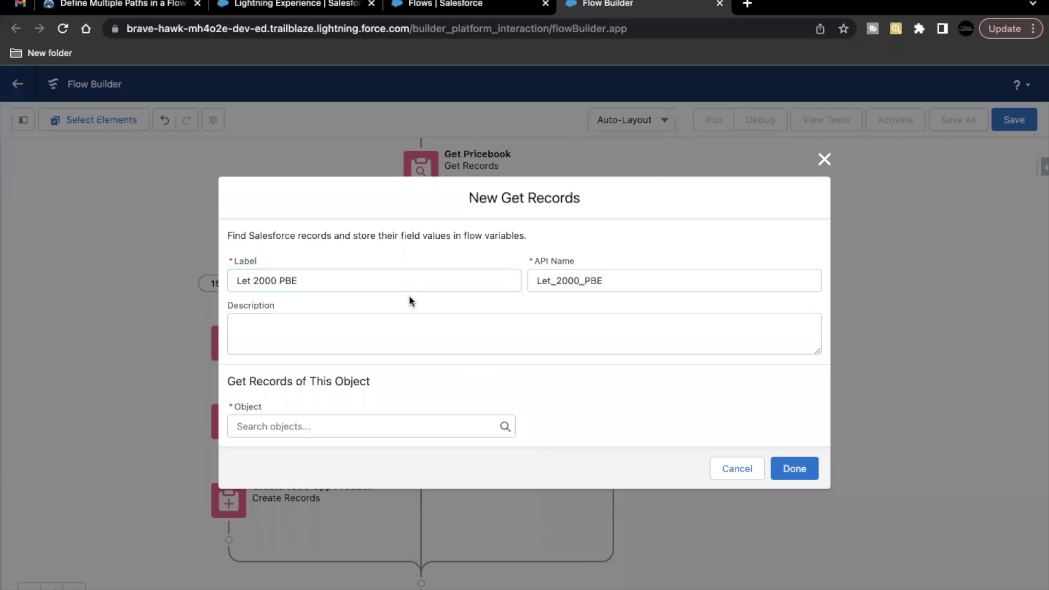
# - Set the new Get Records element's object to Price Book Entry
pyautogui.click(312, 428)
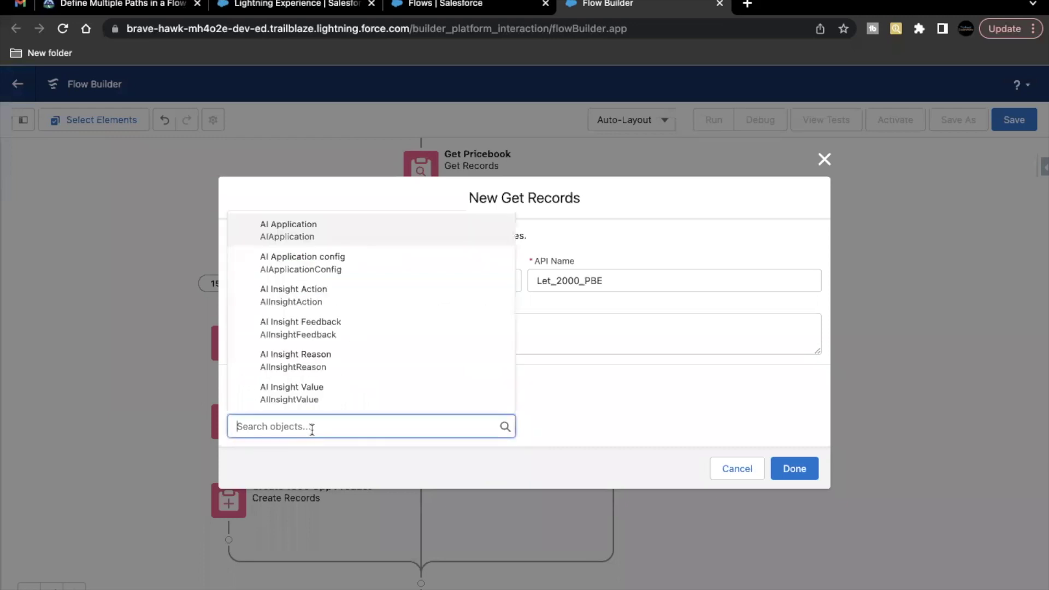
pyautogui.write('Priic')
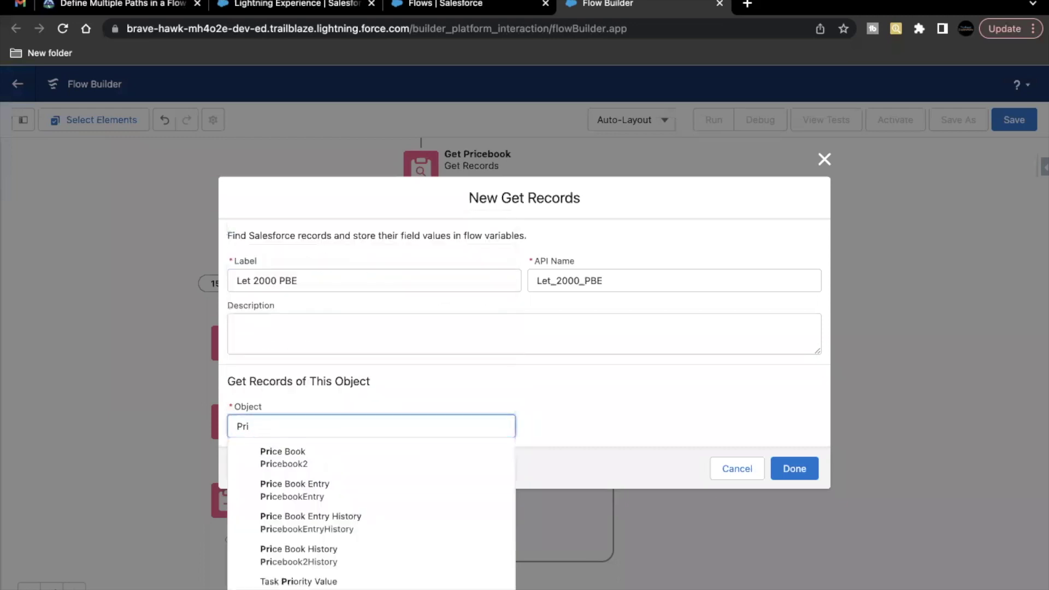
pyautogui.press('BackSpace')
pyautogui.press('BackSpace')
pyautogui.write('ce')
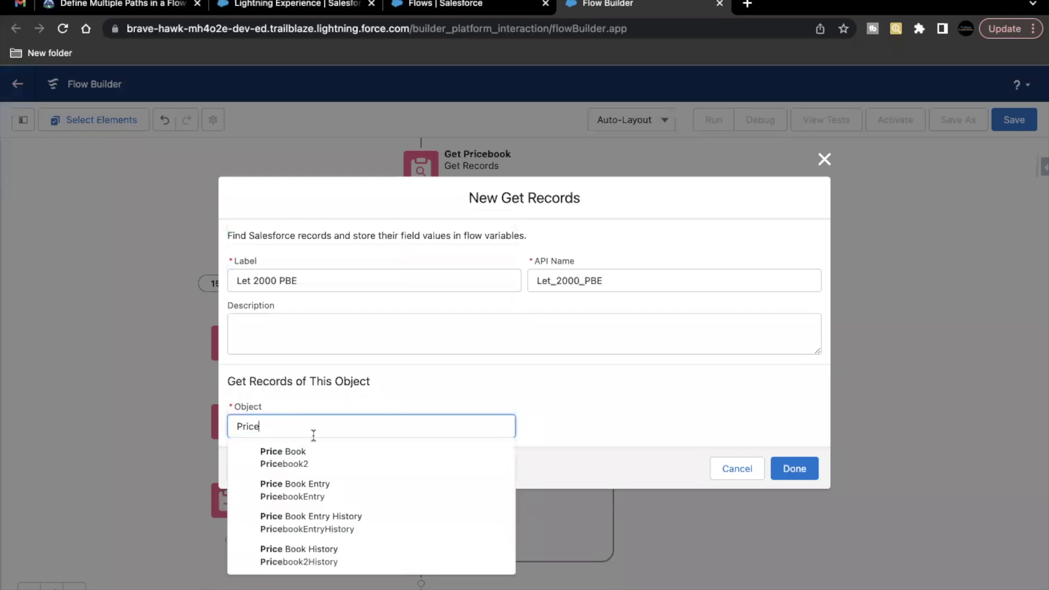
pyautogui.click(314, 491)
# - Filter the Price Book Entry records where Pricebook2Id Equals the Id of the Price Book from Get_Pricebook
pyautogui.scroll(-3, 385, 455)
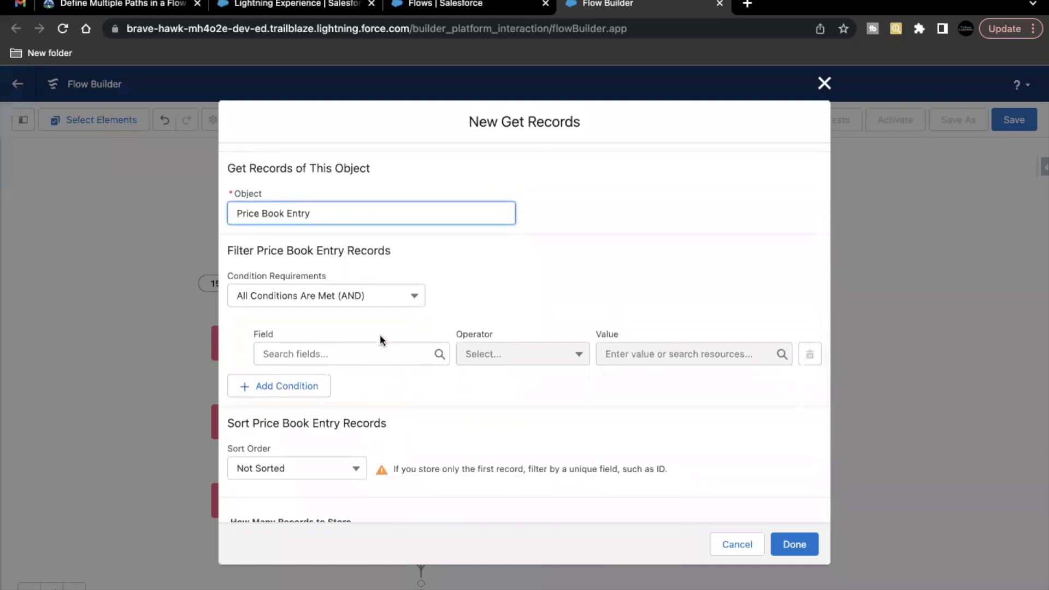
pyautogui.click(367, 352)
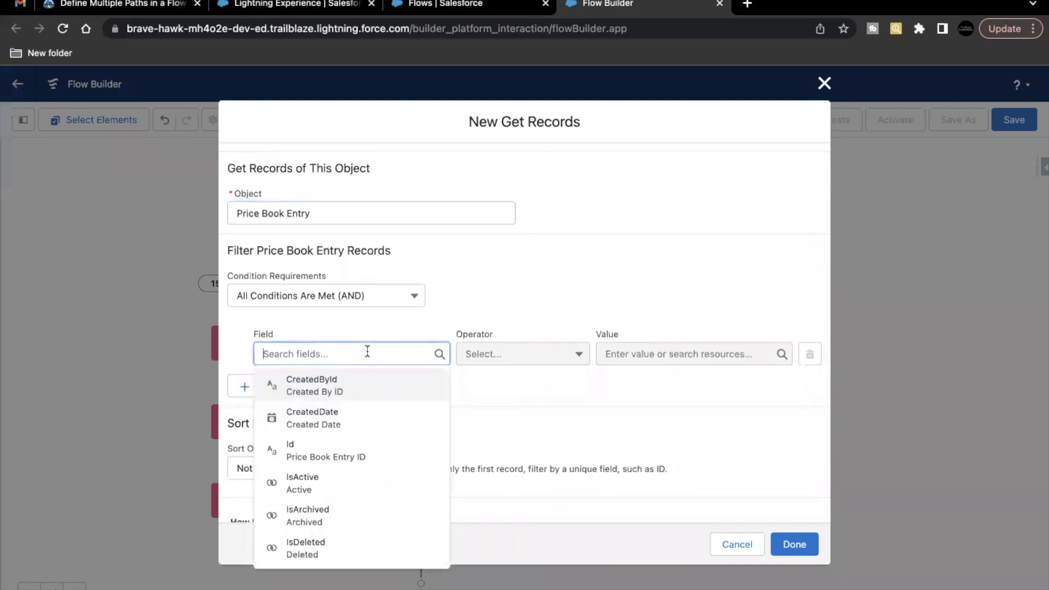
pyautogui.write('Pri')
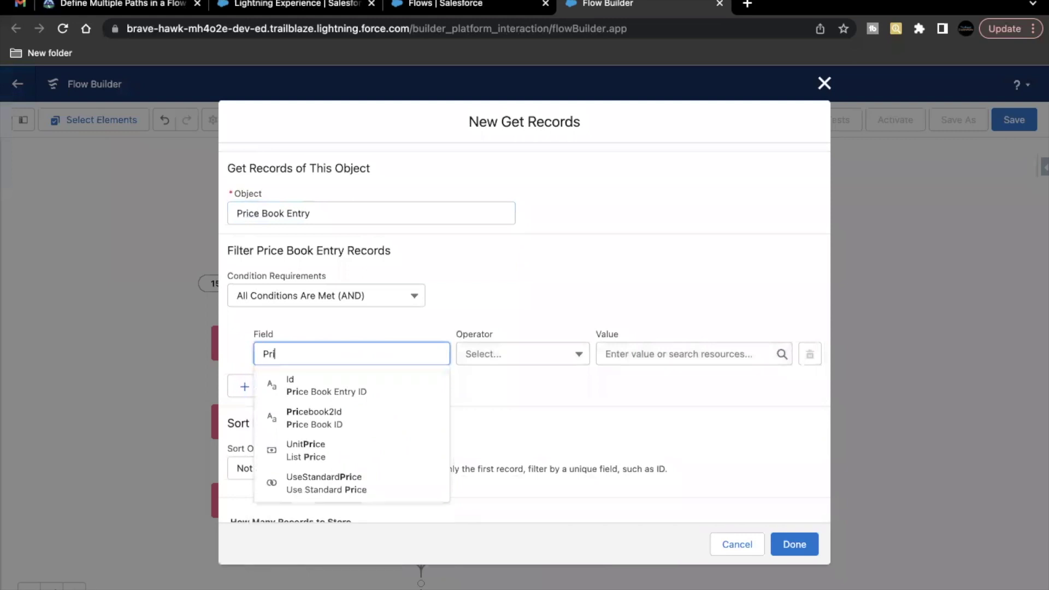
pyautogui.click(357, 411)
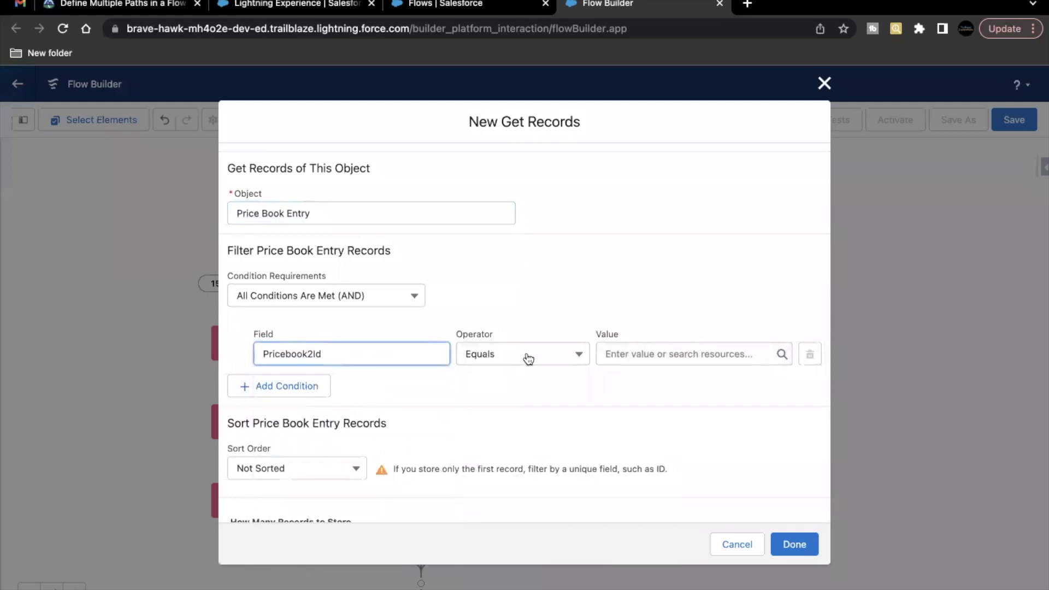
pyautogui.click(705, 353)
pyautogui.write('Pri')
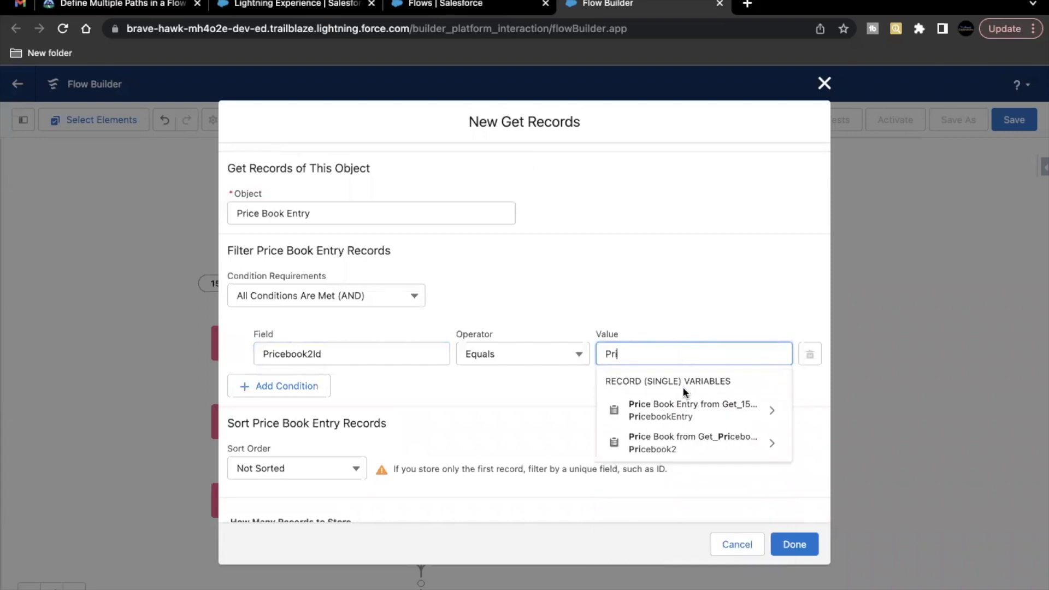
pyautogui.click(676, 437)
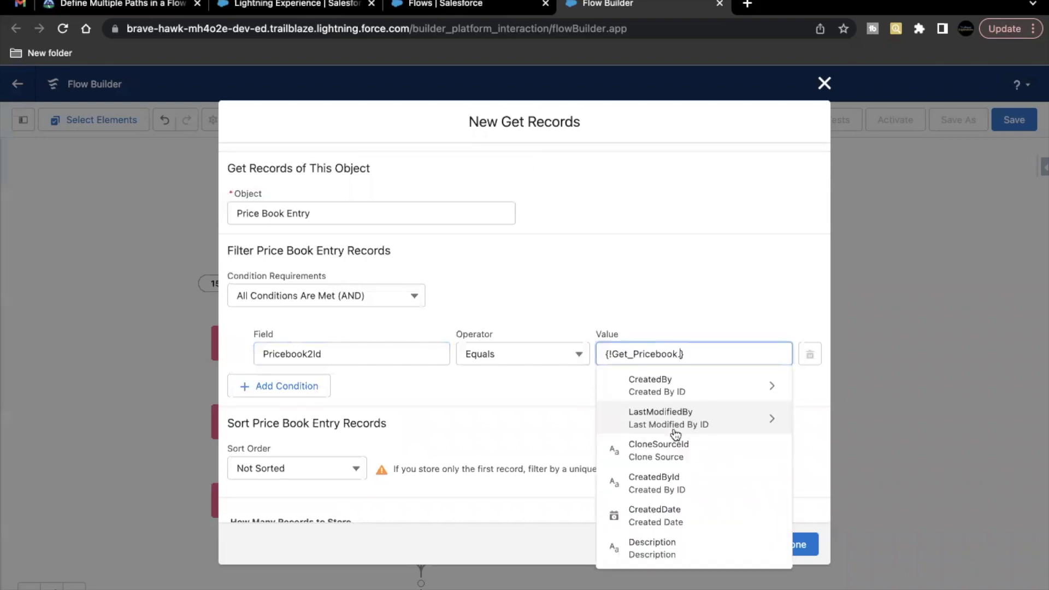
pyautogui.write('Id')
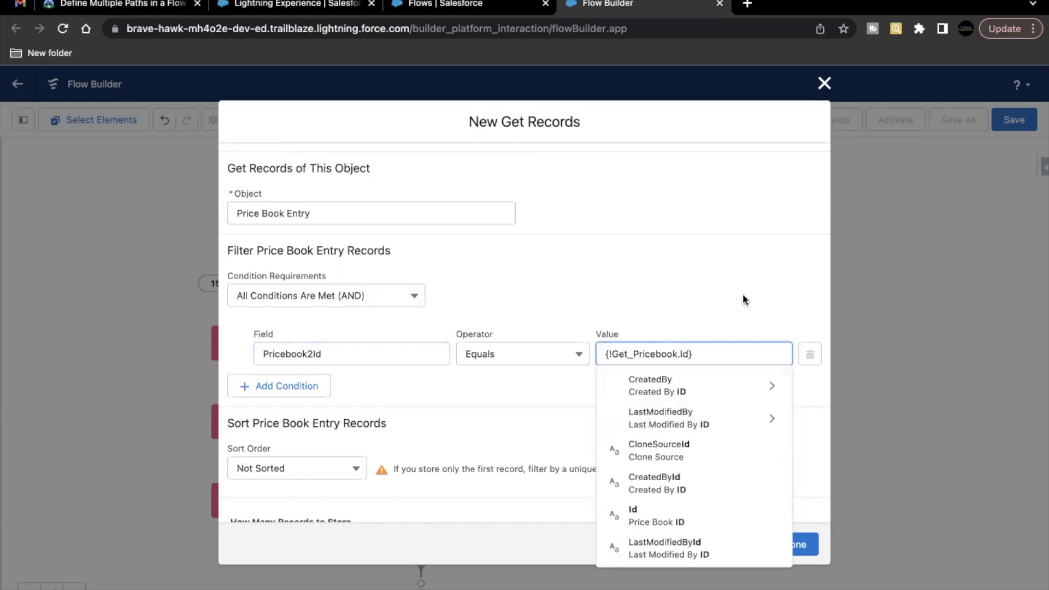
pyautogui.press('Return')
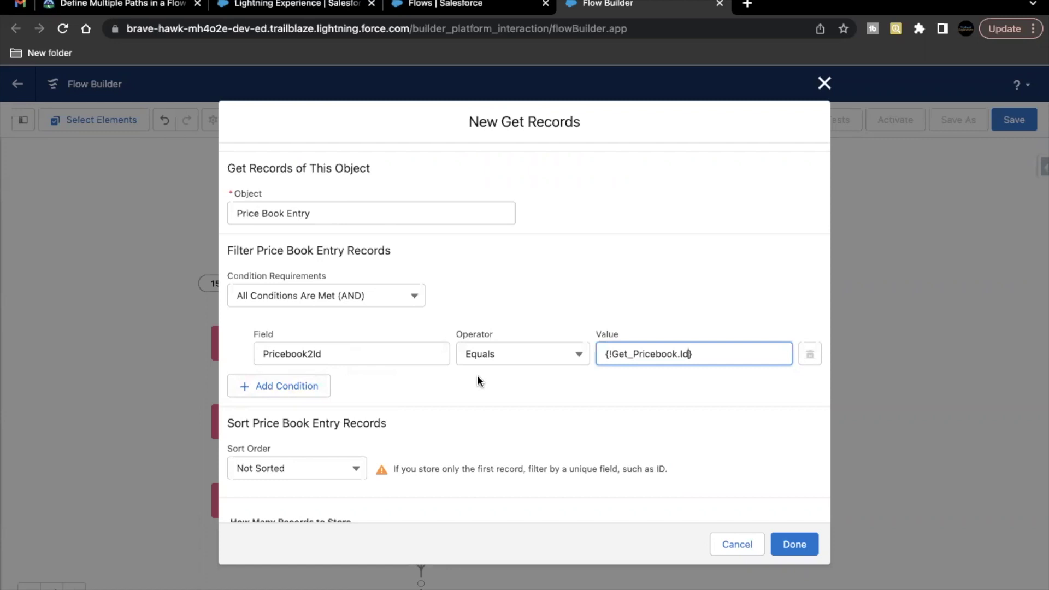
pyautogui.click(645, 356)
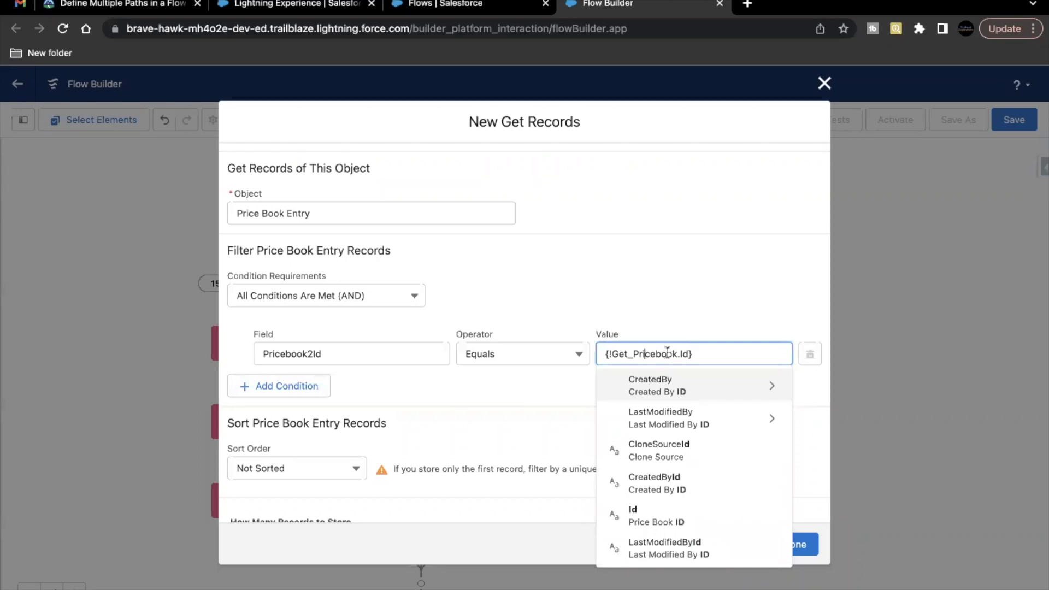
pyautogui.moveTo(677, 354); pyautogui.dragTo(611, 354)
pyautogui.click(695, 316)
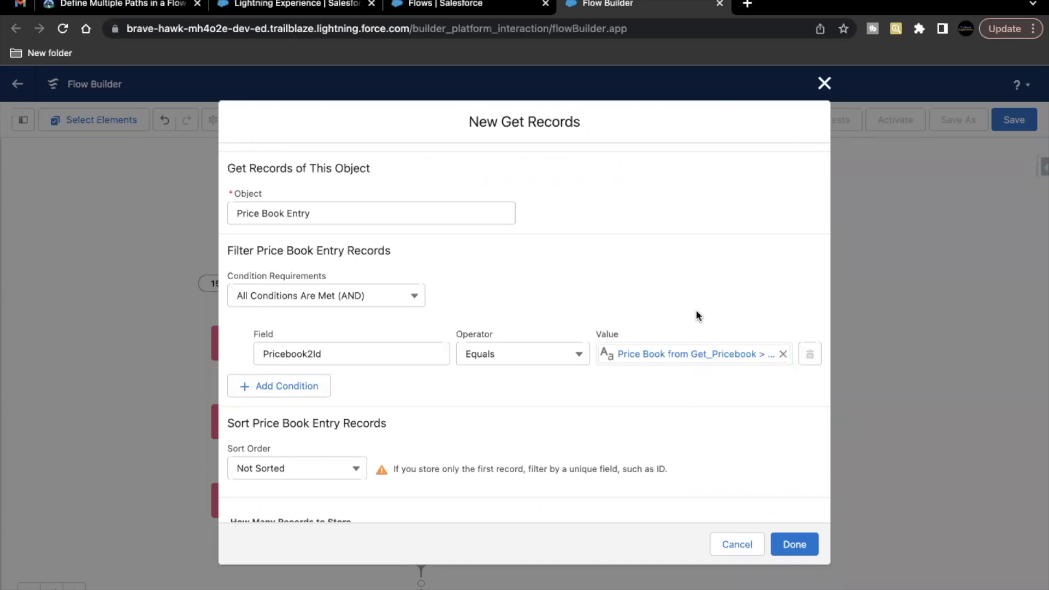
# - Add a second filter condition to the Price Book Entry records on the Product2Id field
pyautogui.scroll(-1, 696, 315)
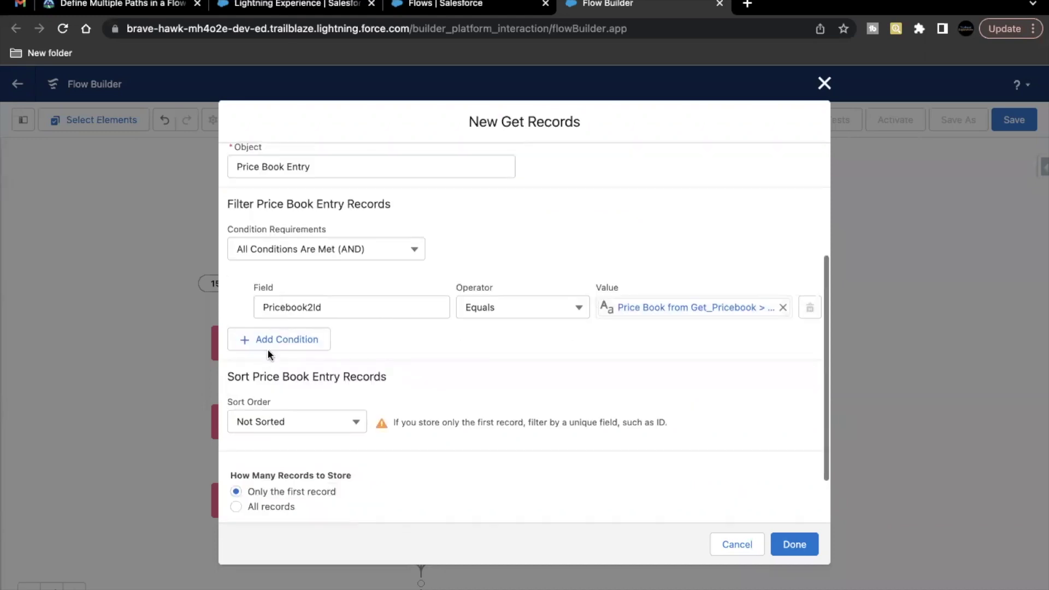
pyautogui.click(276, 340)
pyautogui.click(306, 354)
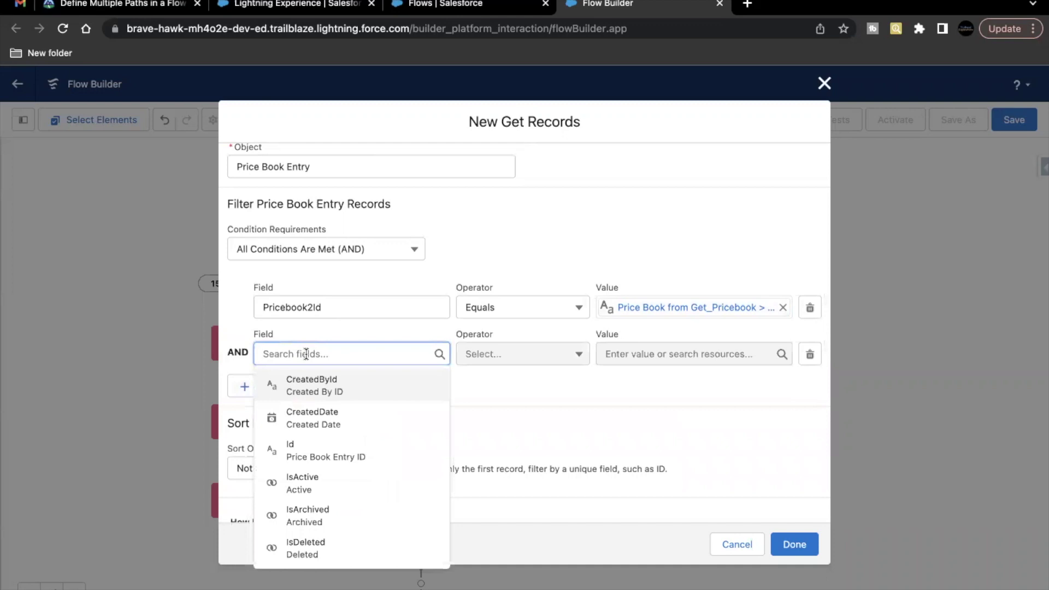
pyautogui.write('Pro')
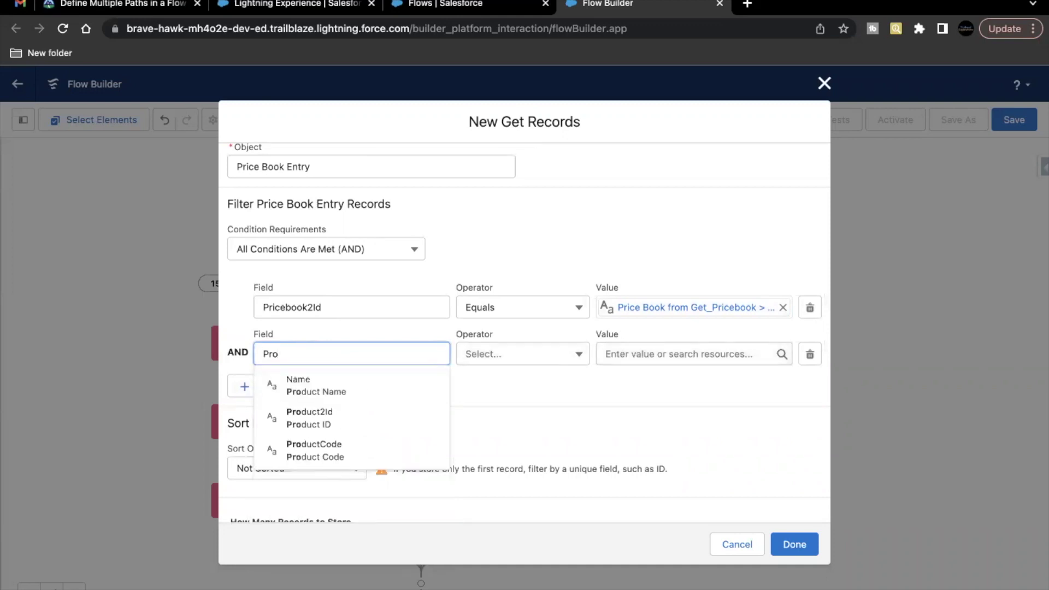
pyautogui.click(323, 416)
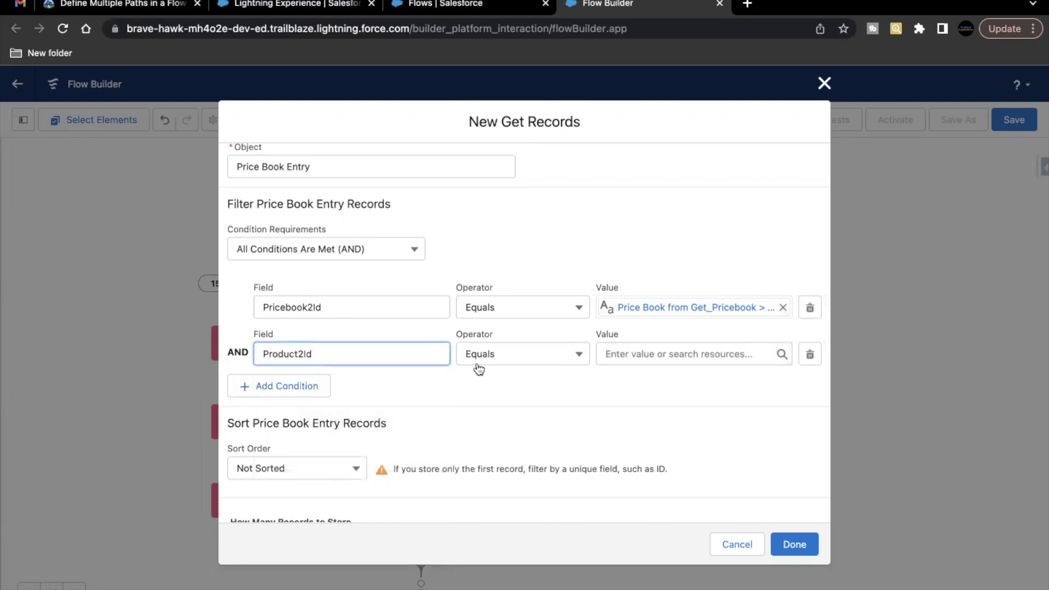
# - Set the Product2Id condition to equal the Id of the Product from Get_2000_Product and finish the Get Records element
pyautogui.click(730, 357)
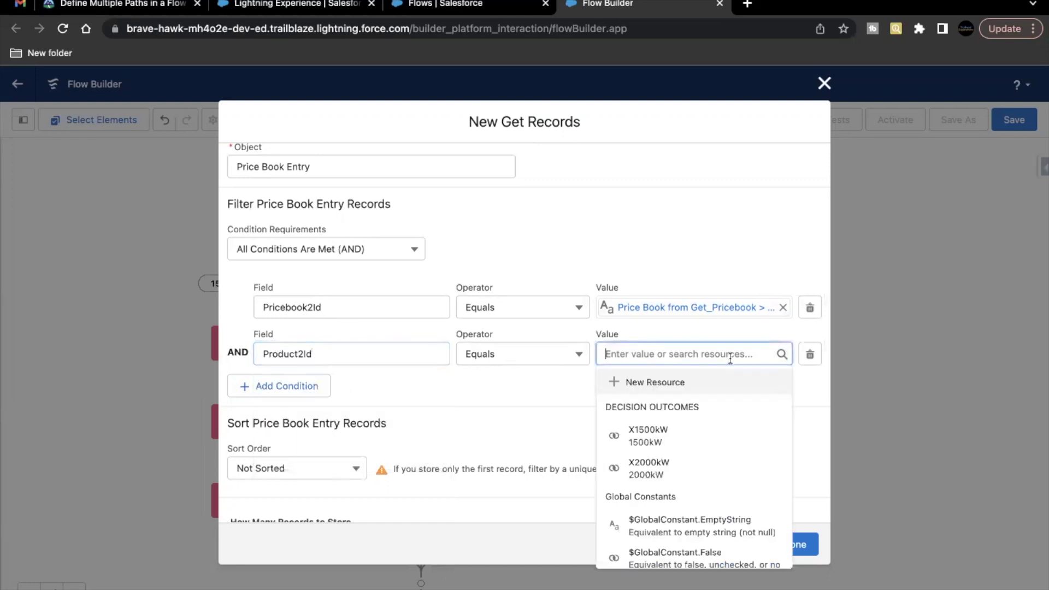
pyautogui.write('pro')
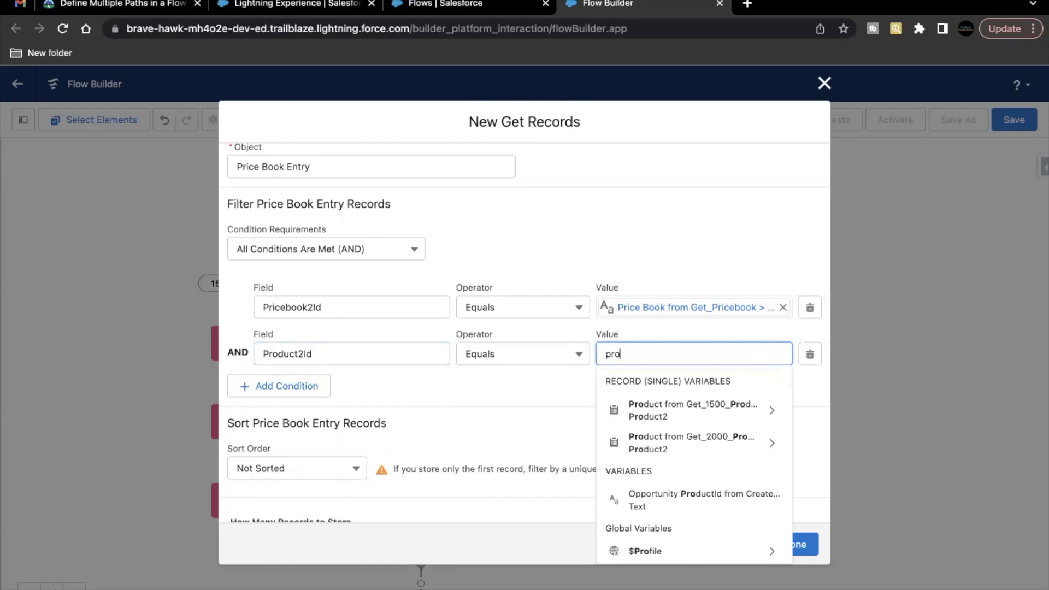
pyautogui.click(724, 442)
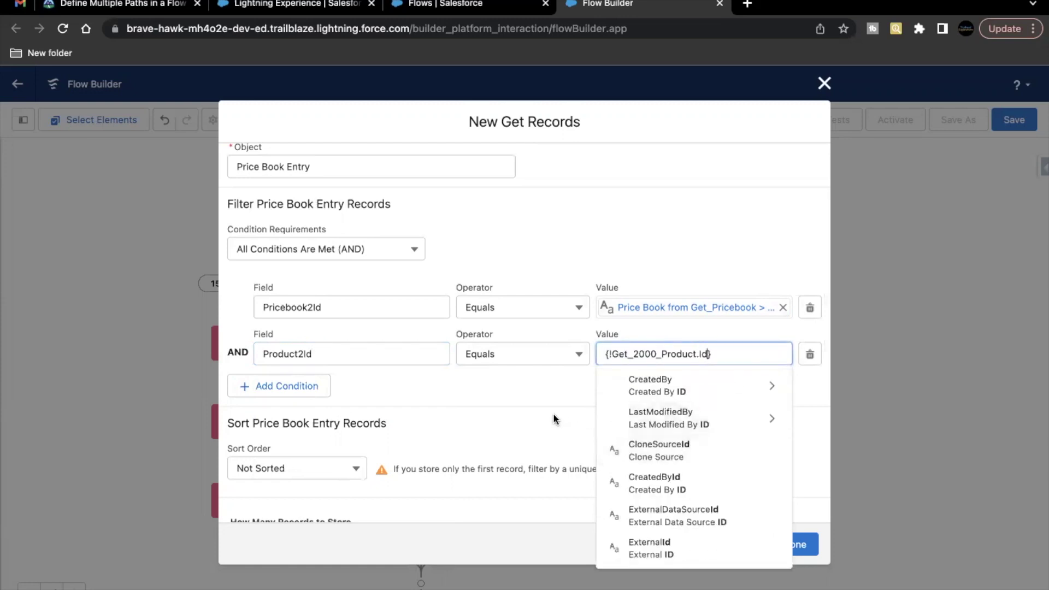
pyautogui.click(656, 416)
pyautogui.click(678, 355)
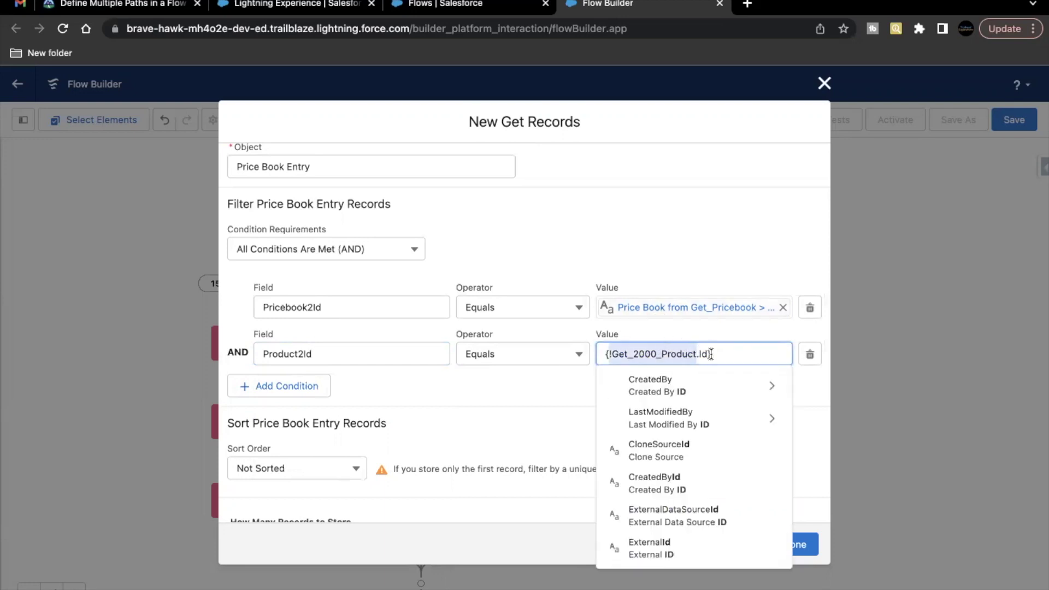
pyautogui.click(474, 398)
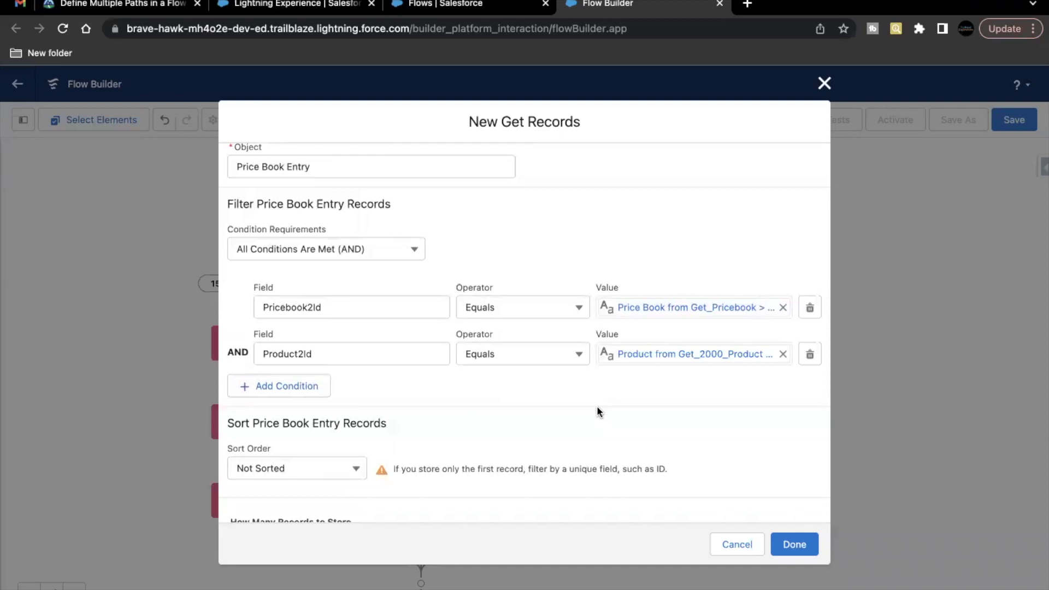
pyautogui.scroll(-3, 597, 408)
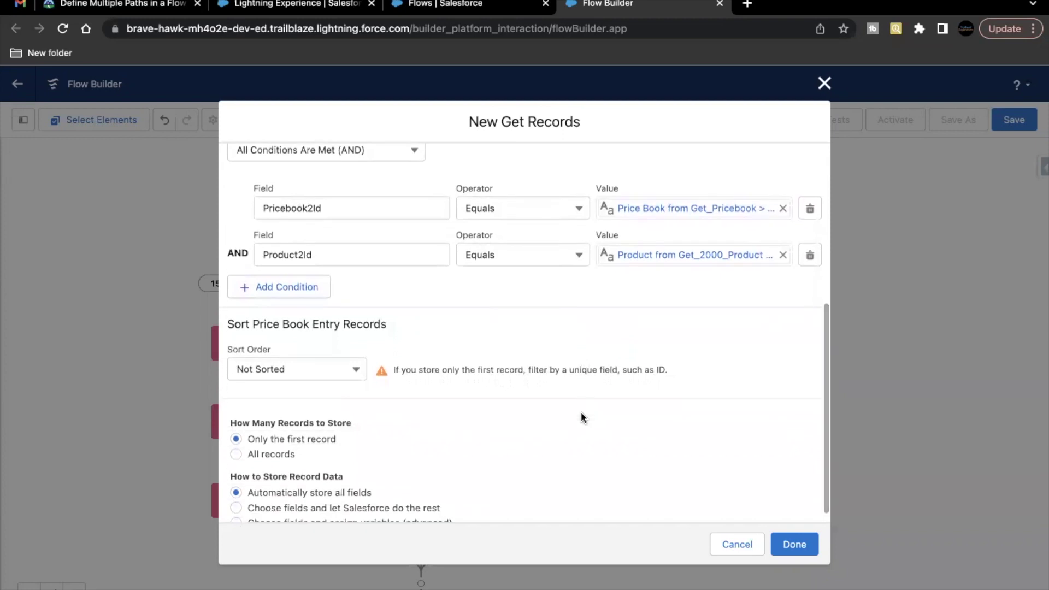
pyautogui.scroll(-1, 581, 413)
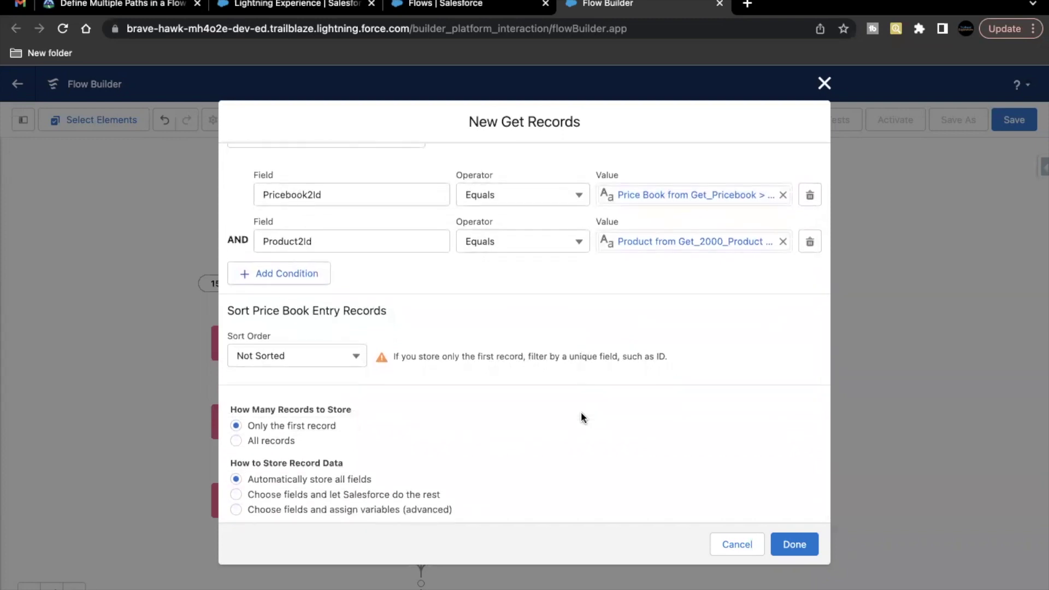
pyautogui.click(793, 545)
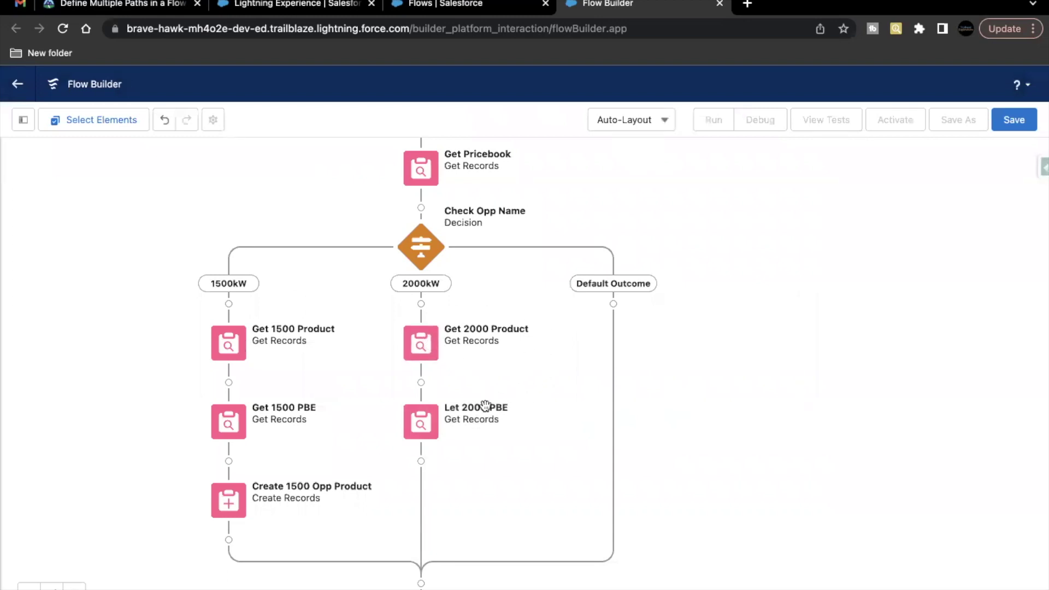
# - Correct the Let 2000 PBE element's label to Get 2000 PBE and its API name to Get_2000_PBE
pyautogui.doubleClick(421, 422)
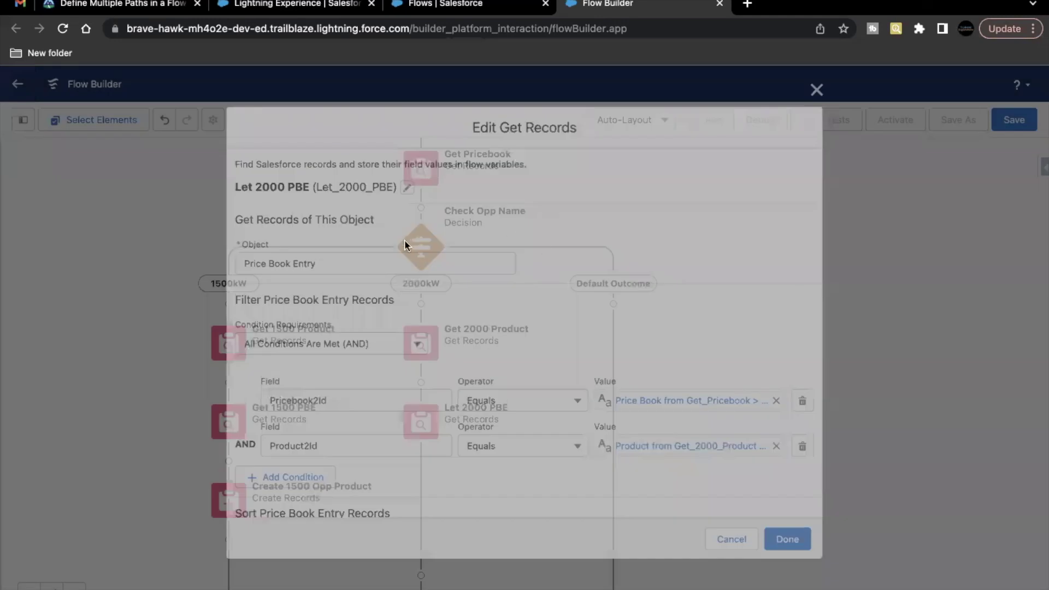
pyautogui.click(405, 187)
pyautogui.click(541, 207)
pyautogui.press('BackSpace')
pyautogui.write('Get_2000_PBE')
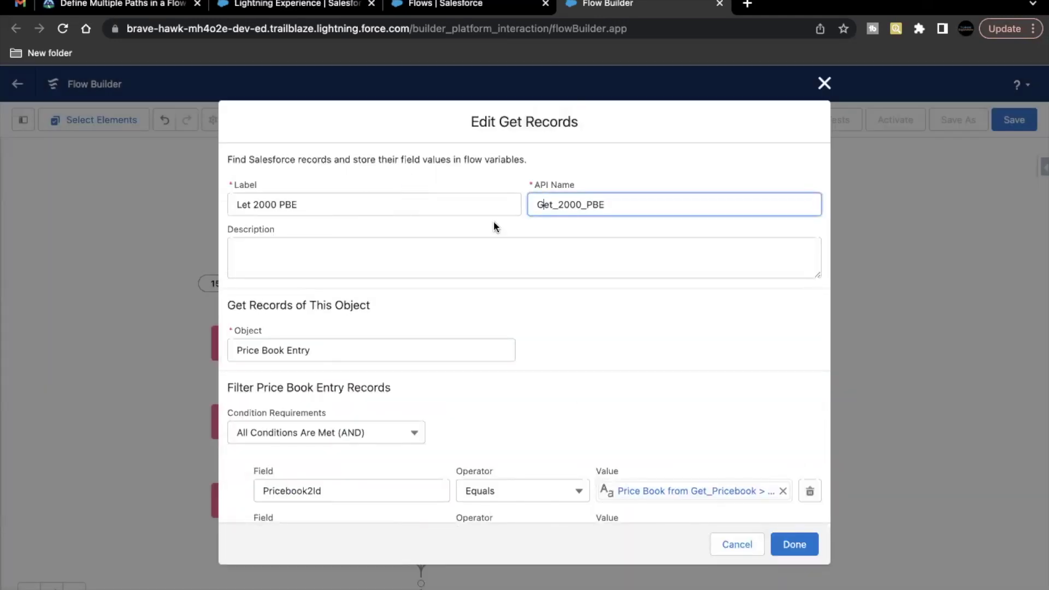
pyautogui.click(241, 205)
pyautogui.press('BackSpace')
pyautogui.write('G')
pyautogui.click(789, 546)
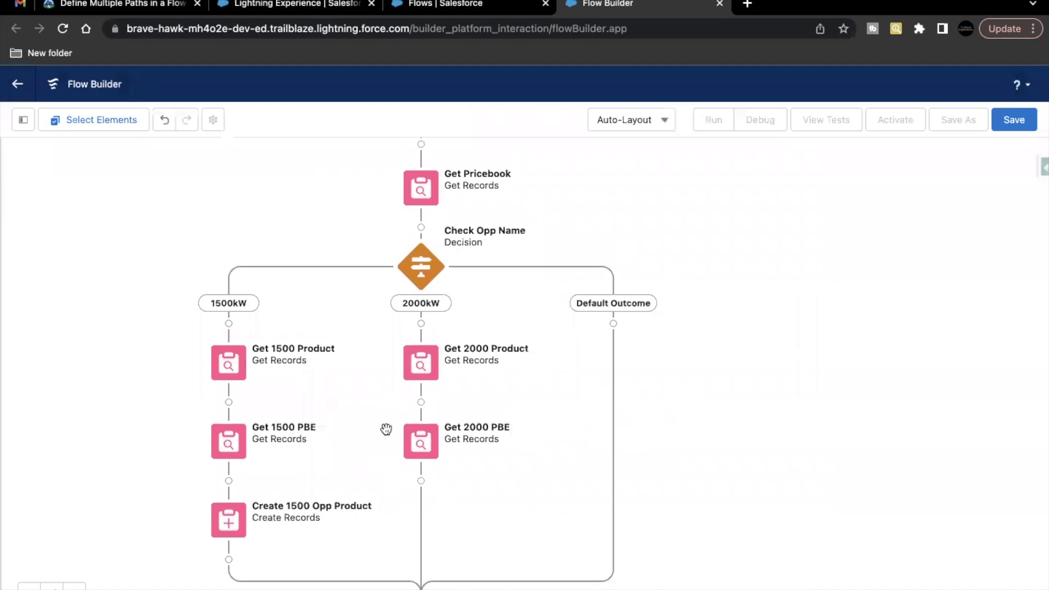
# - Review the Pricebook2Id and Product2Id filter conditions of the Get 2000 PBE element and close it unchanged
pyautogui.click(432, 443)
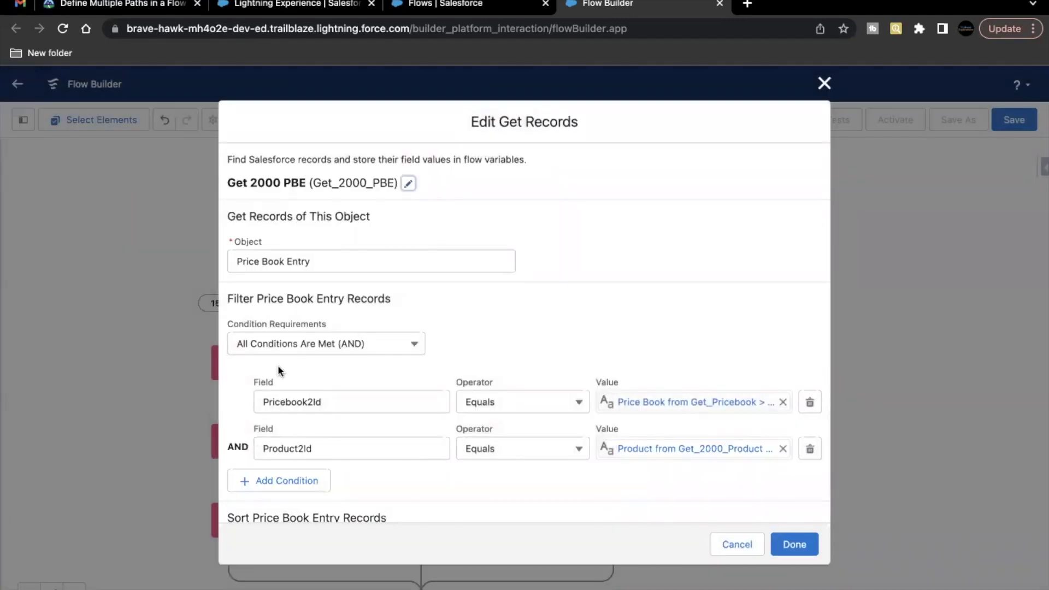
pyautogui.click(255, 401)
pyautogui.click(235, 396)
pyautogui.moveTo(319, 451); pyautogui.dragTo(247, 451)
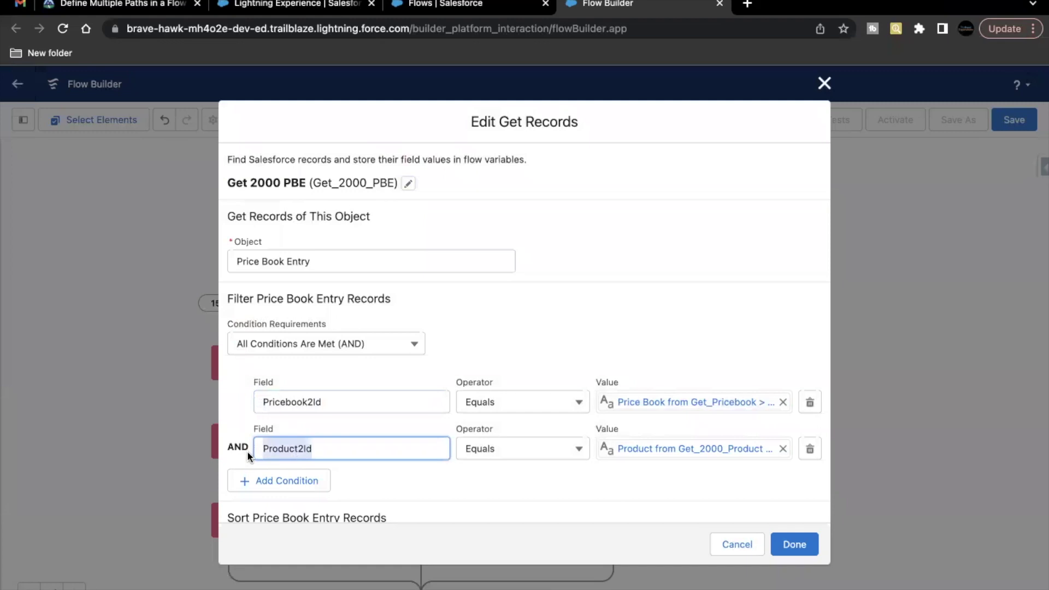
pyautogui.click(245, 349)
pyautogui.click(824, 85)
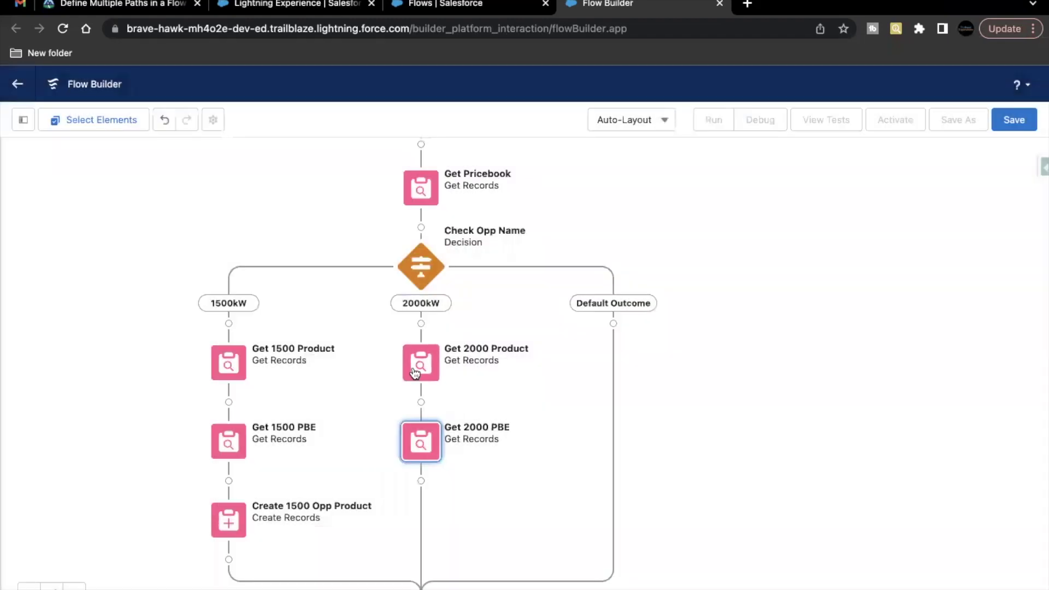
# - Review the settings of the Get 2000 Product element, recheck the Get 2000 PBE element, and close both unchanged
pyautogui.doubleClick(414, 373)
pyautogui.scroll(-2, 462, 396)
pyautogui.scroll(-2, 462, 393)
pyautogui.scroll(4, 462, 393)
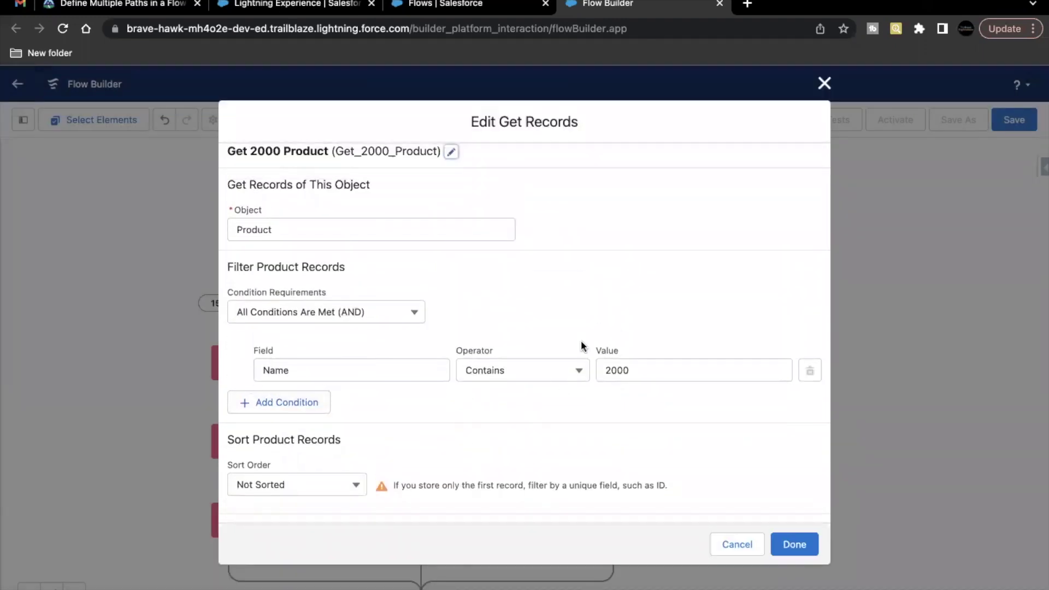
pyautogui.click(825, 83)
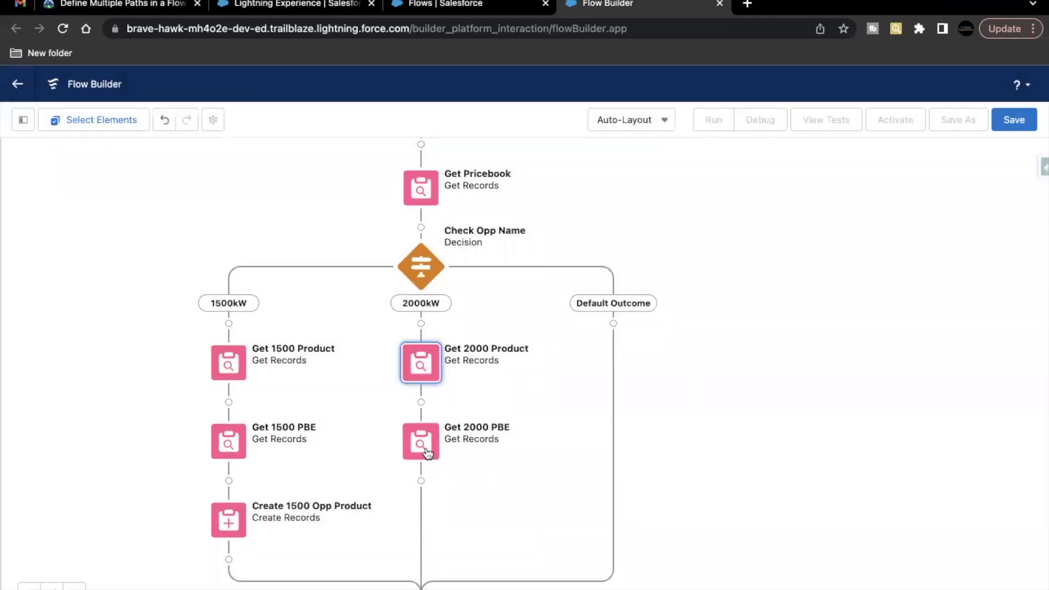
pyautogui.doubleClick(427, 451)
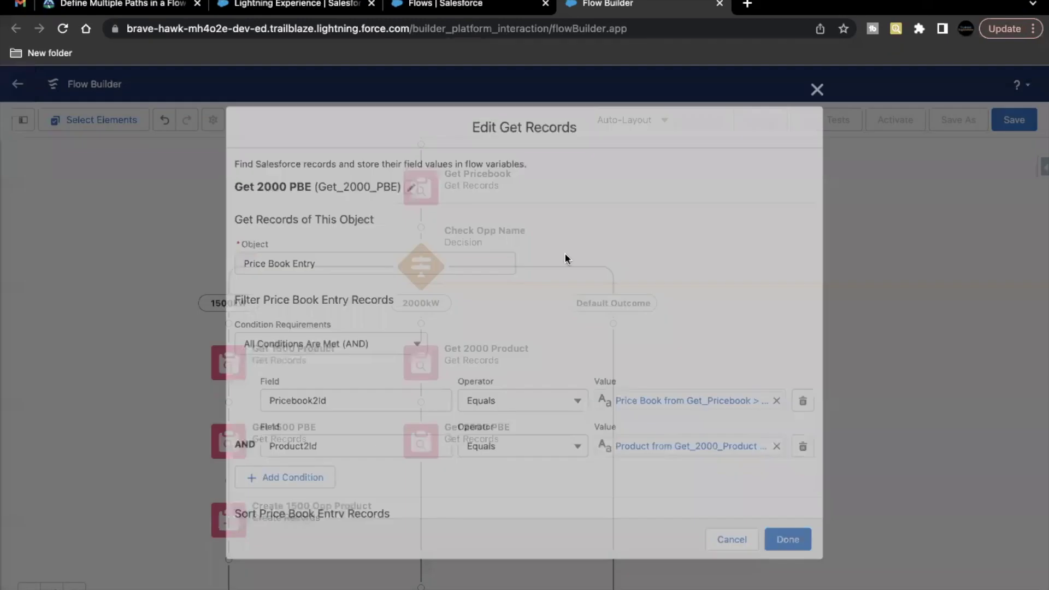
pyautogui.click(824, 83)
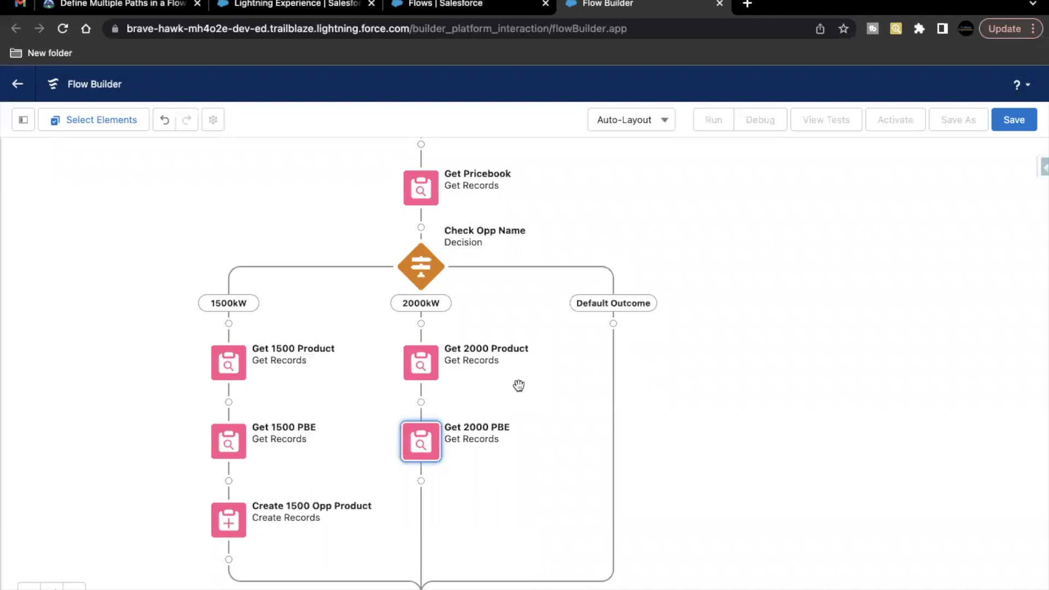
# - Add a Create Records element after Get 2000 PBE and label it Create 2000 Opp Product
pyautogui.moveTo(486, 448); pyautogui.dragTo(496, 365)
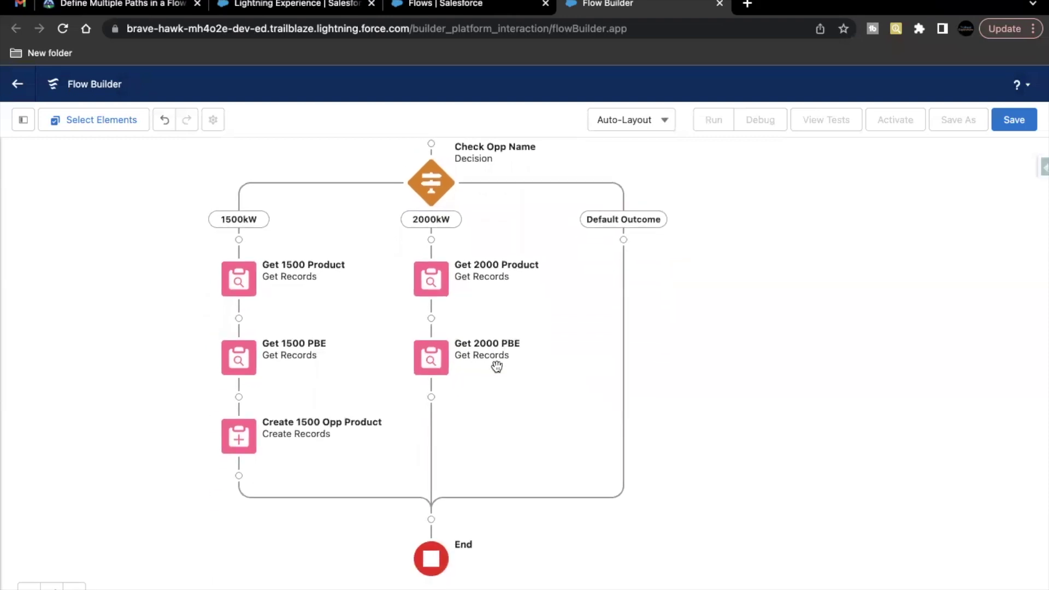
pyautogui.click(431, 398)
pyautogui.scroll(-2, 425, 526)
pyautogui.scroll(-8, 425, 525)
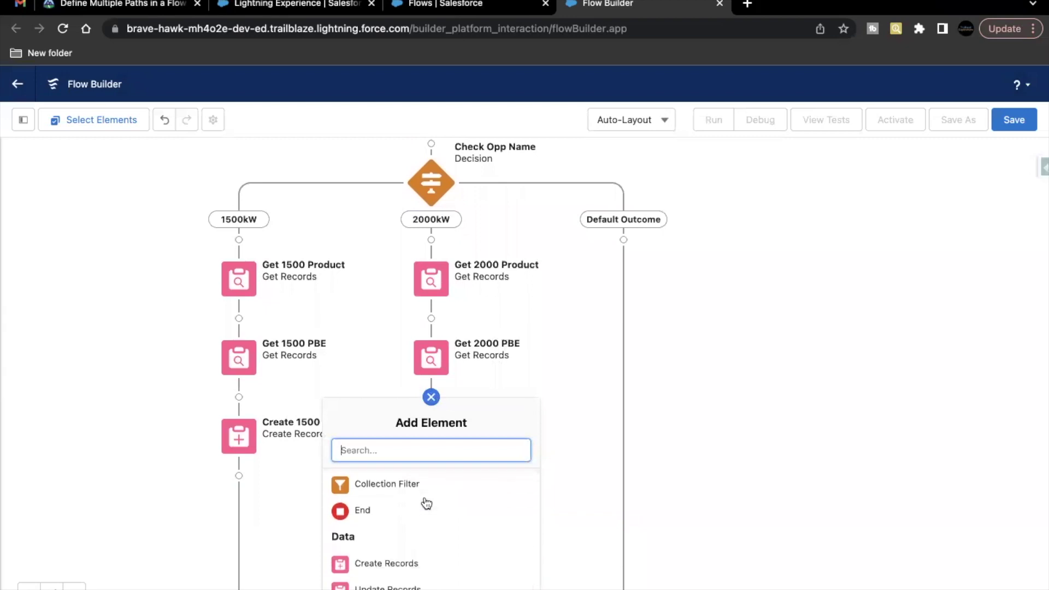
pyautogui.click(388, 565)
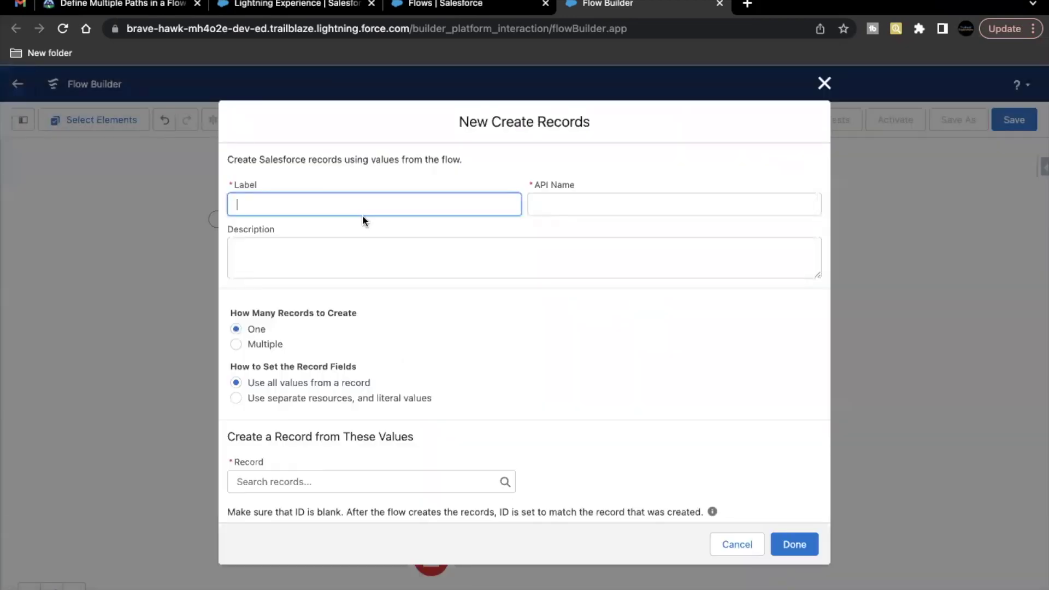
pyautogui.write('Create 2000 Opp Product')
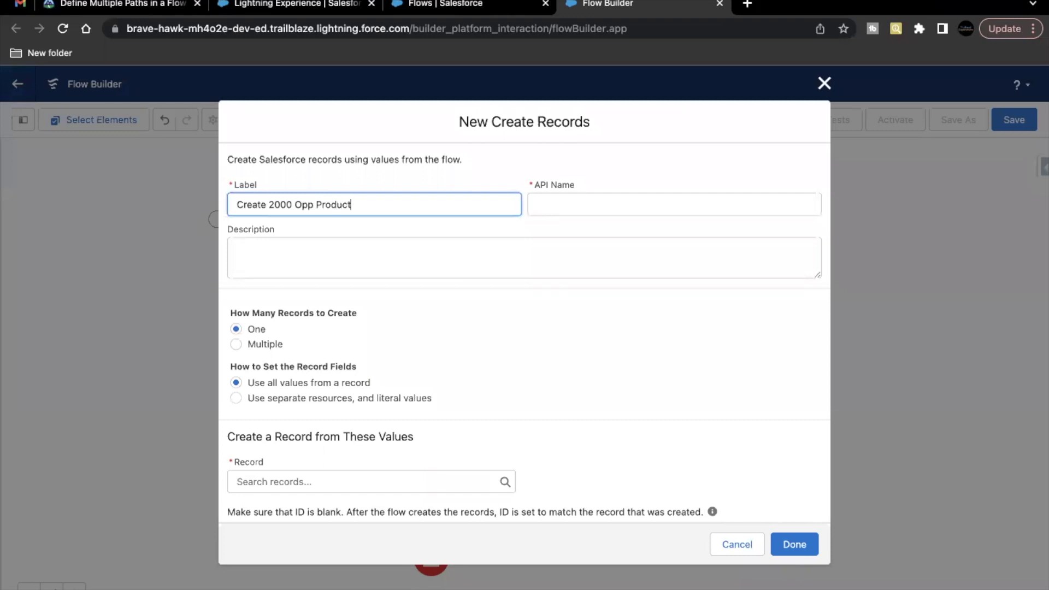
pyautogui.click(397, 334)
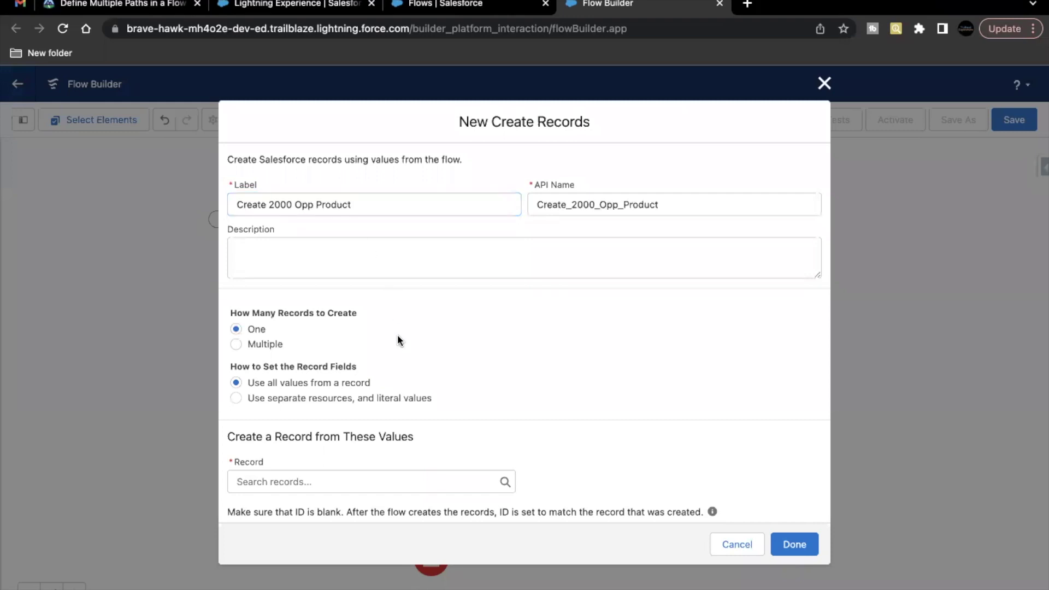
# - Set the new element to use separate resources and literal values, with Opportunity Product as its object
pyautogui.scroll(-1, 398, 335)
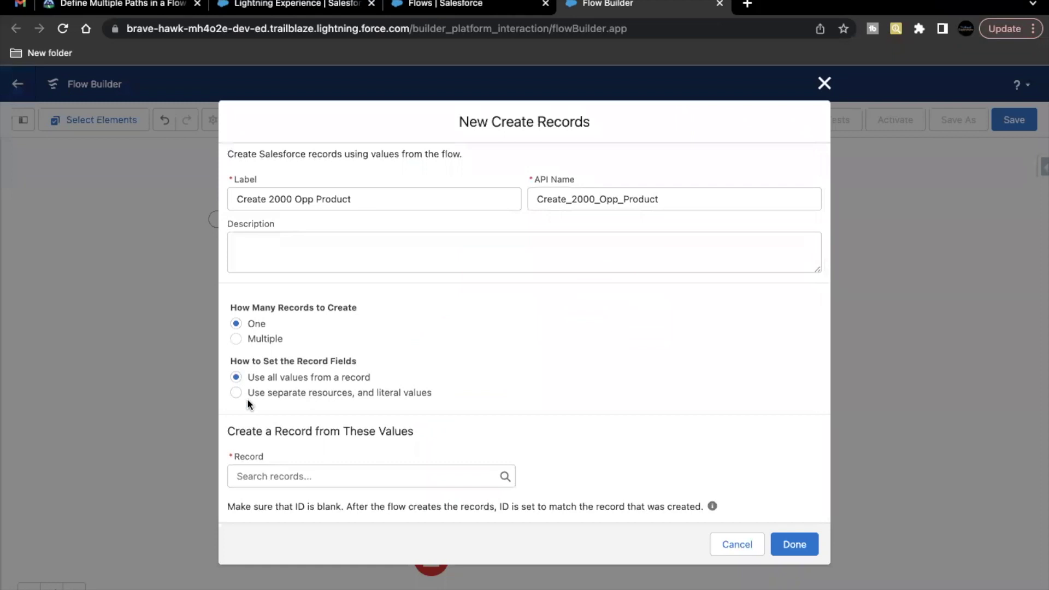
pyautogui.click(268, 393)
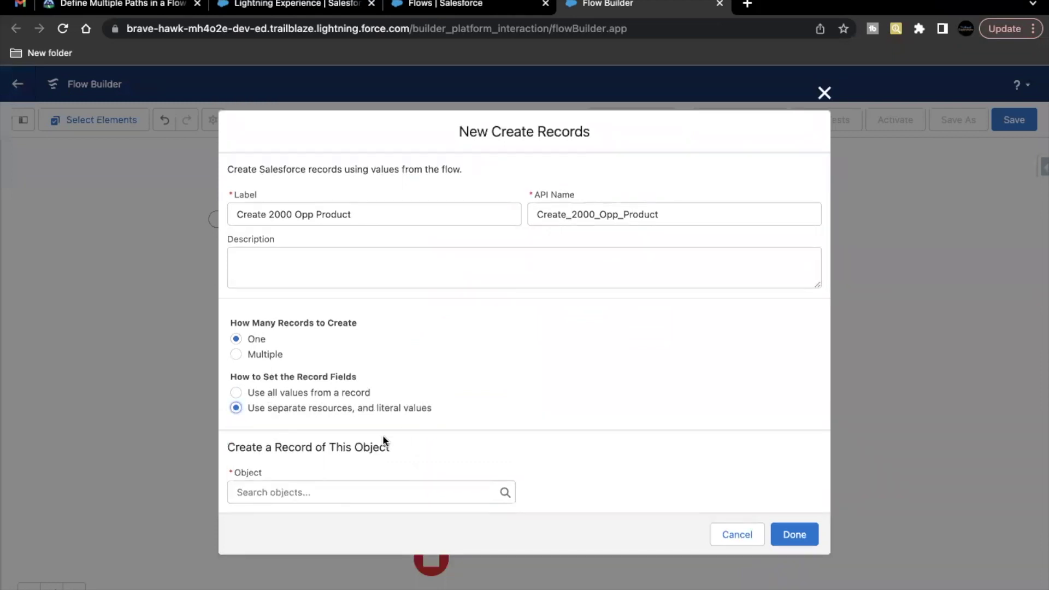
pyautogui.click(296, 495)
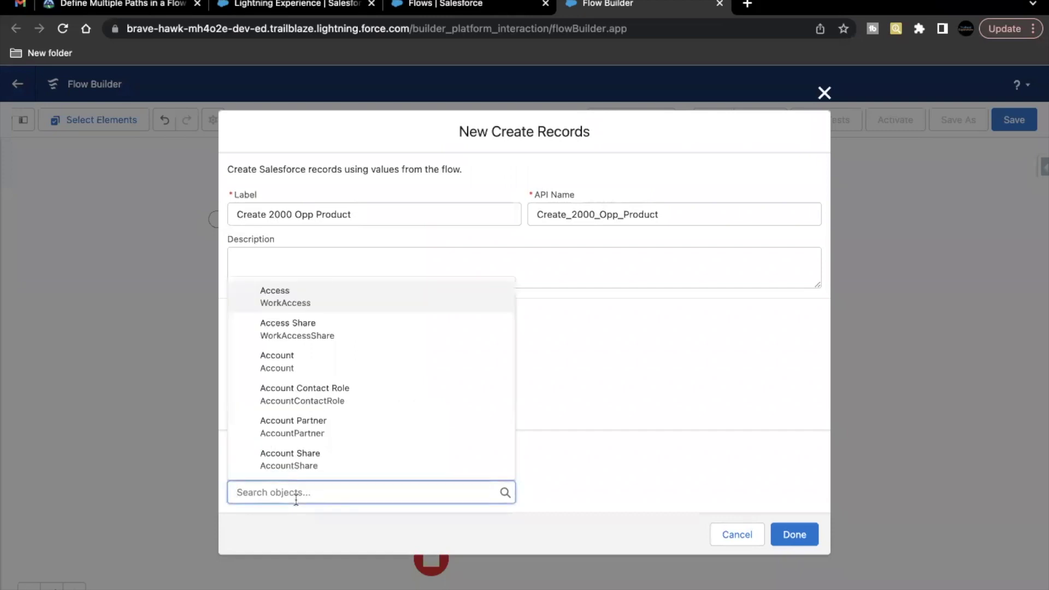
pyautogui.write('Oppo')
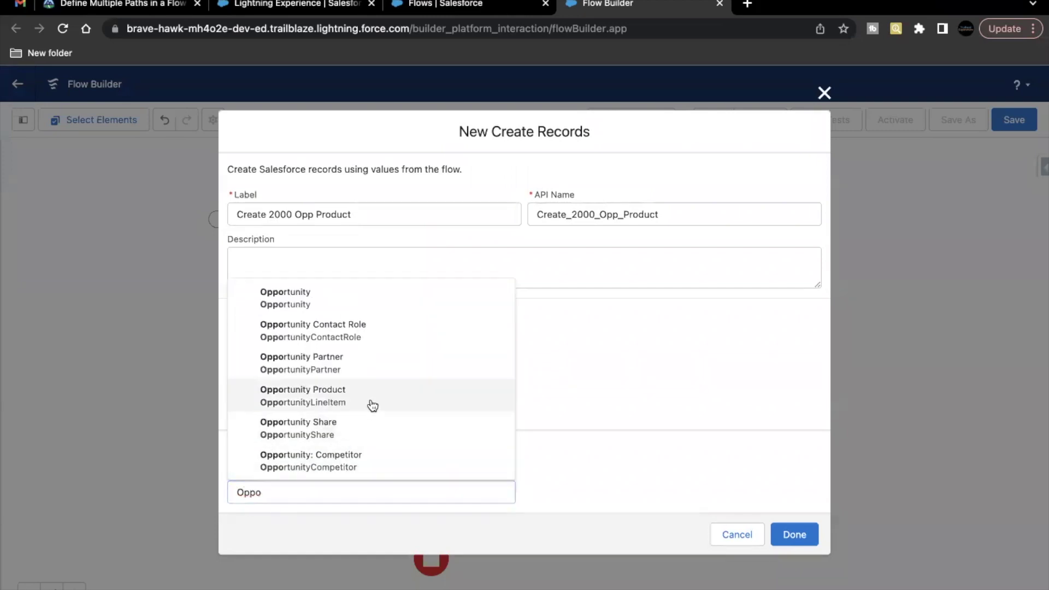
pyautogui.click(373, 406)
# - Set the new opportunity product's OpportunityId field to the triggering record's ID, $Record > Opportunity ID
pyautogui.scroll(-2, 516, 411)
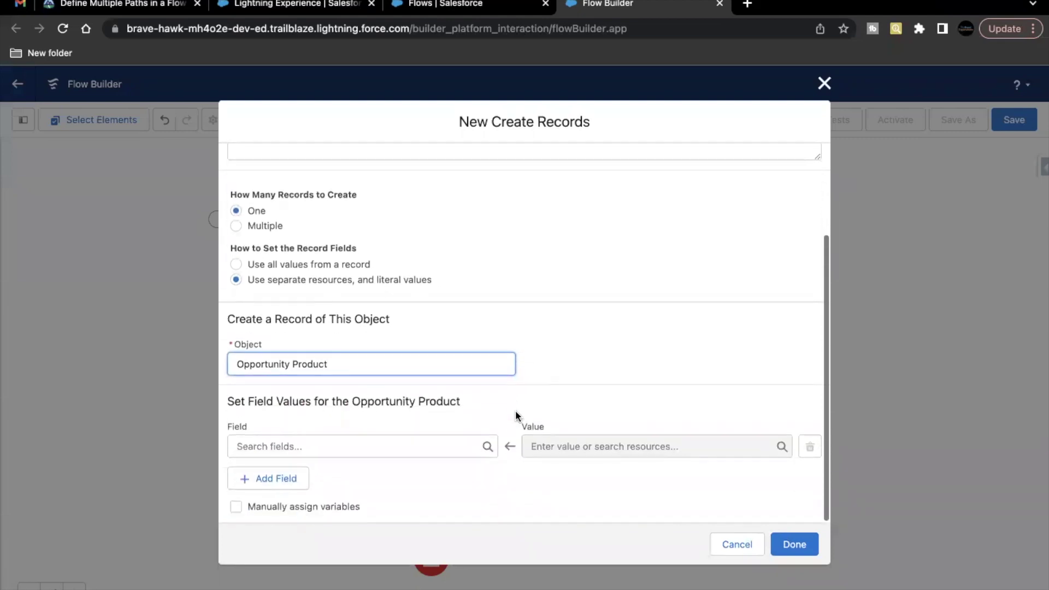
pyautogui.click(364, 437)
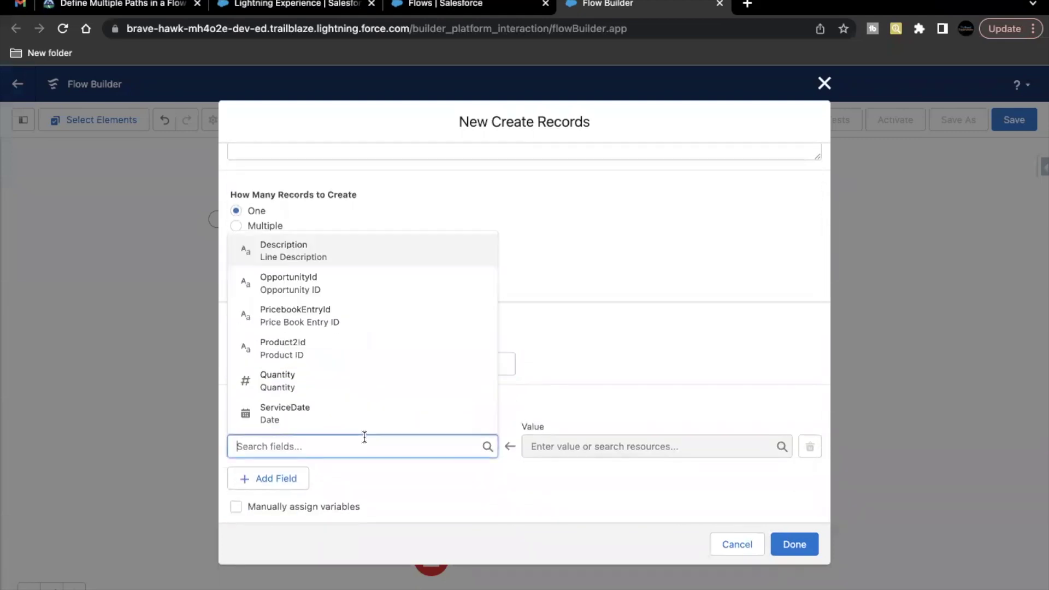
pyautogui.write('Oppo')
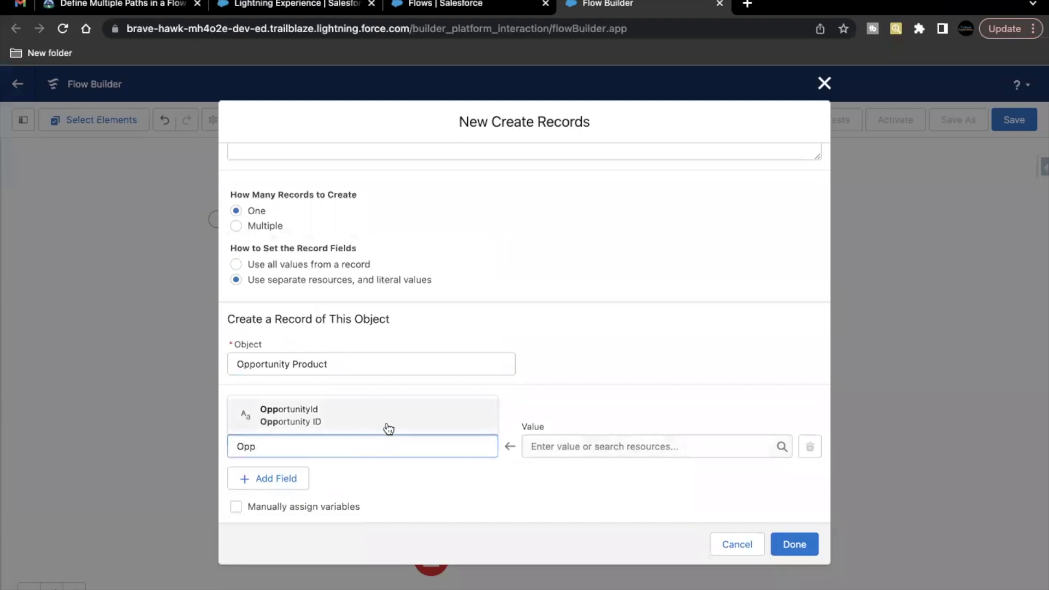
pyautogui.click(386, 424)
pyautogui.click(563, 448)
pyautogui.write('record')
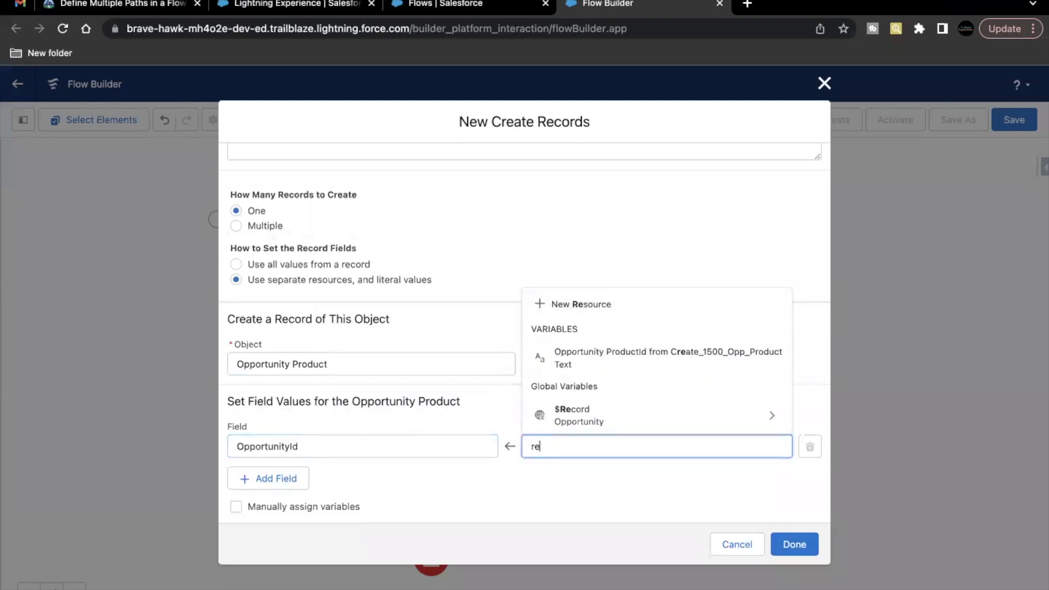
pyautogui.click(602, 414)
pyautogui.write('Id')
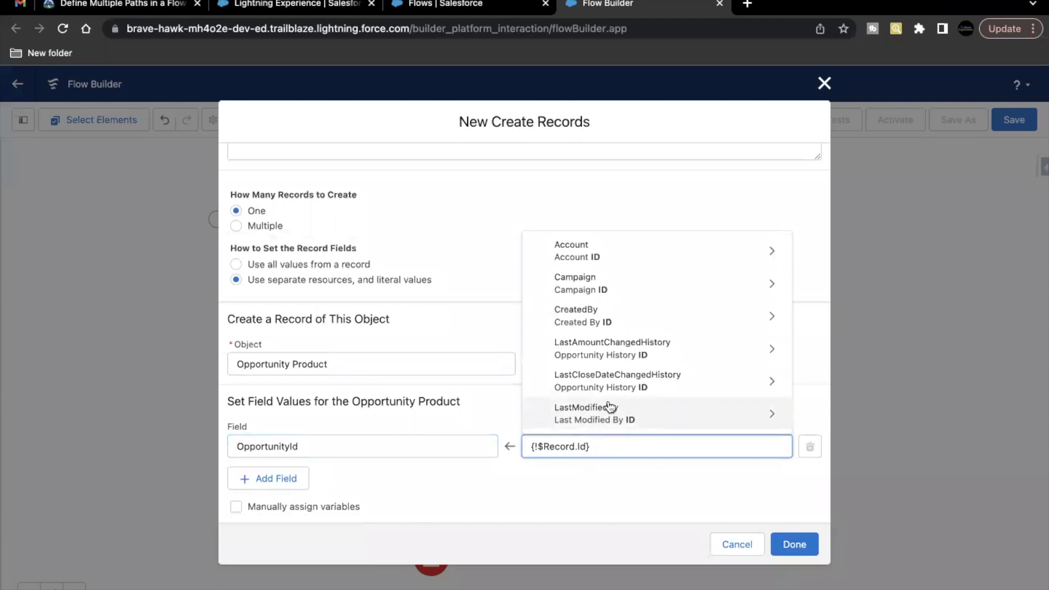
pyautogui.click(585, 478)
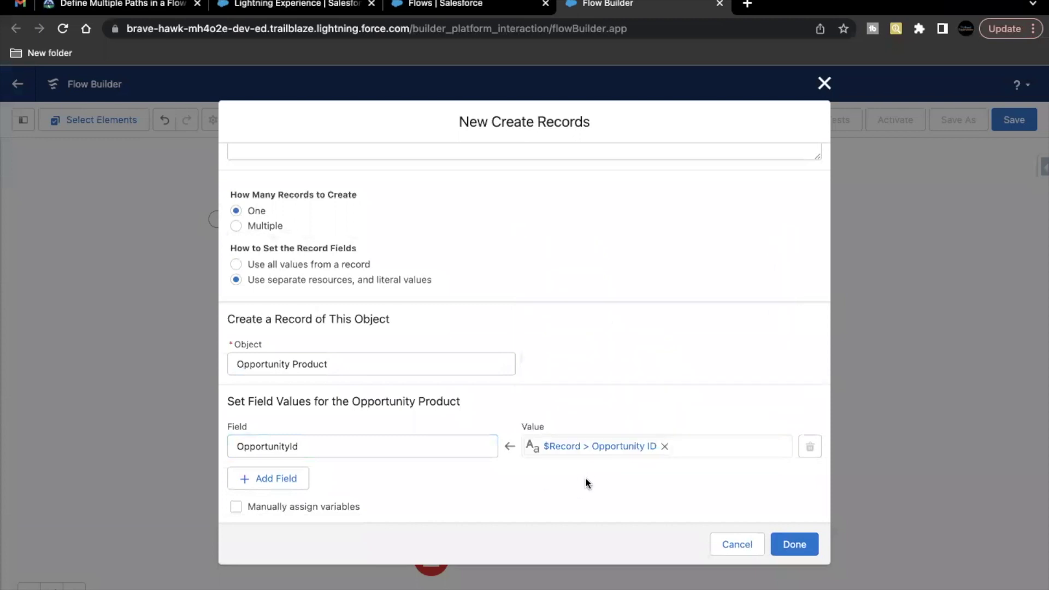
# - Add a PricebookEntryId field and set its value to the Id of the price book entry from Get_2000_PBE
pyautogui.click(289, 483)
pyautogui.click(309, 492)
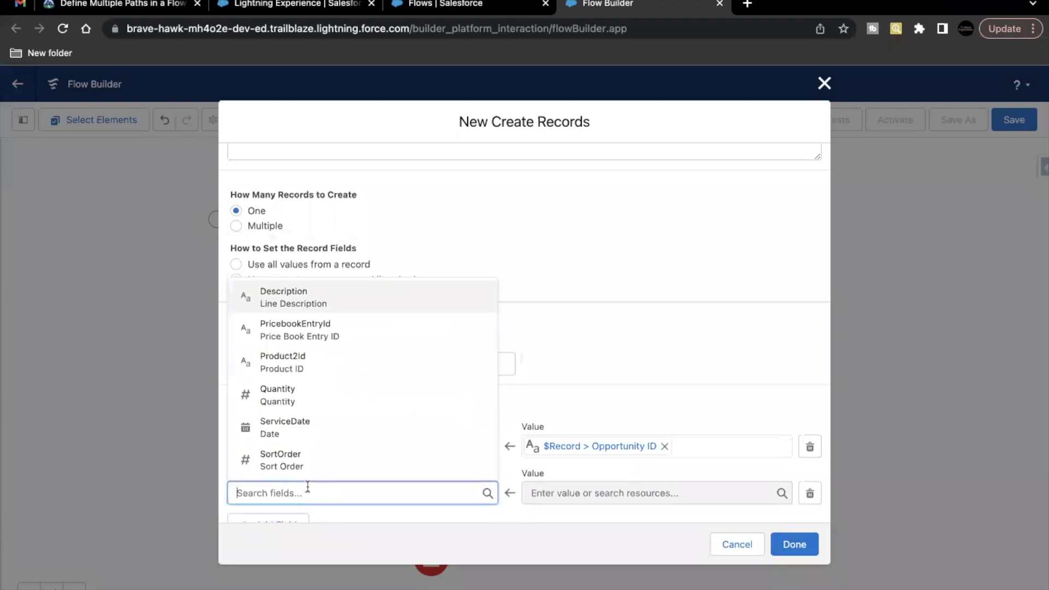
pyautogui.write('Pri')
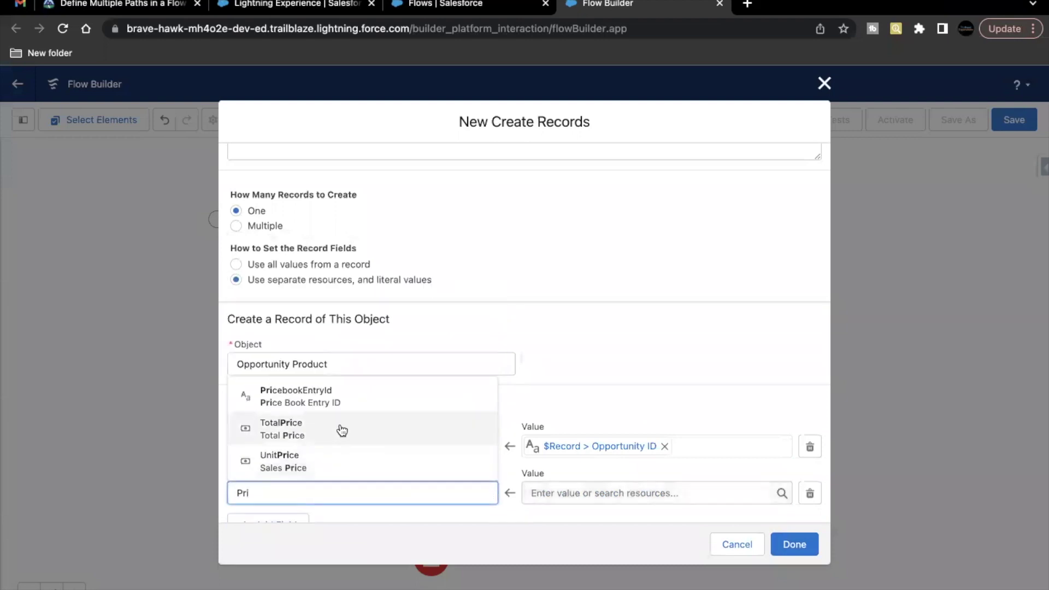
pyautogui.click(368, 394)
pyautogui.click(611, 495)
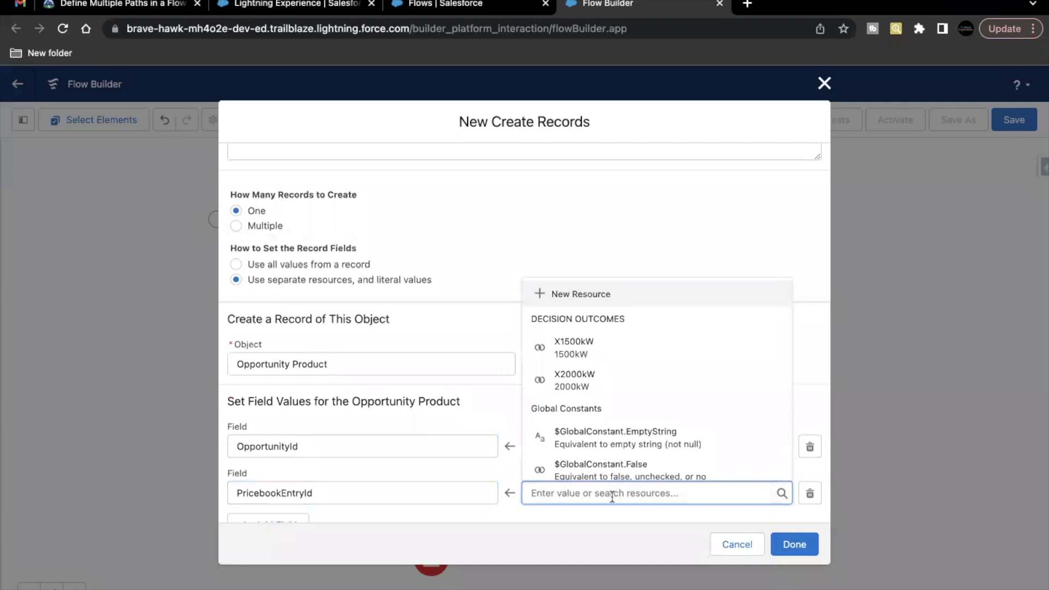
pyautogui.write('rec')
pyautogui.press('BackSpace')
pyautogui.press('BackSpace')
pyautogui.press('BackSpace')
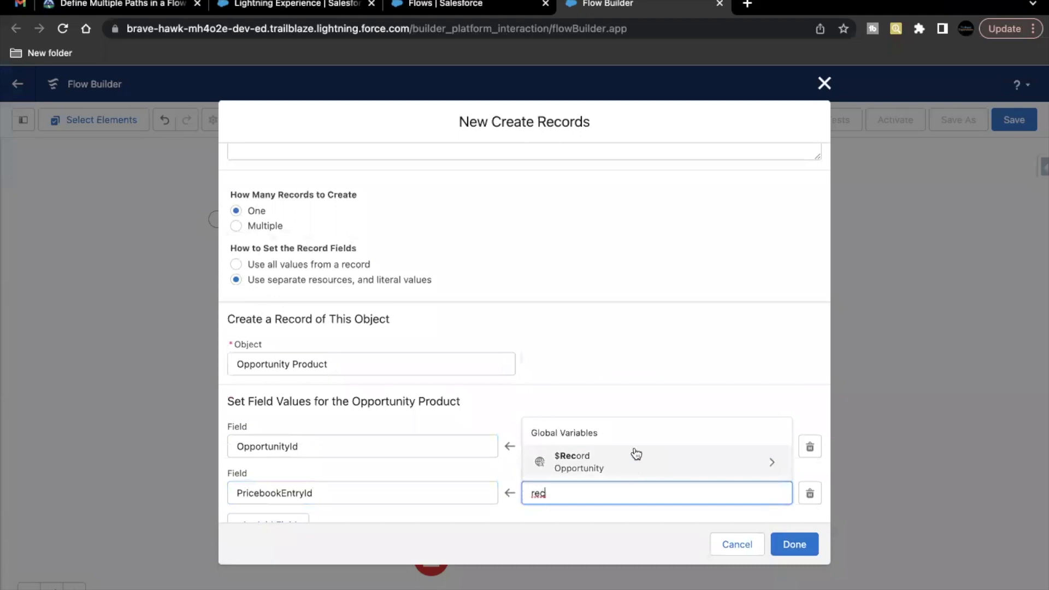
pyautogui.write('price')
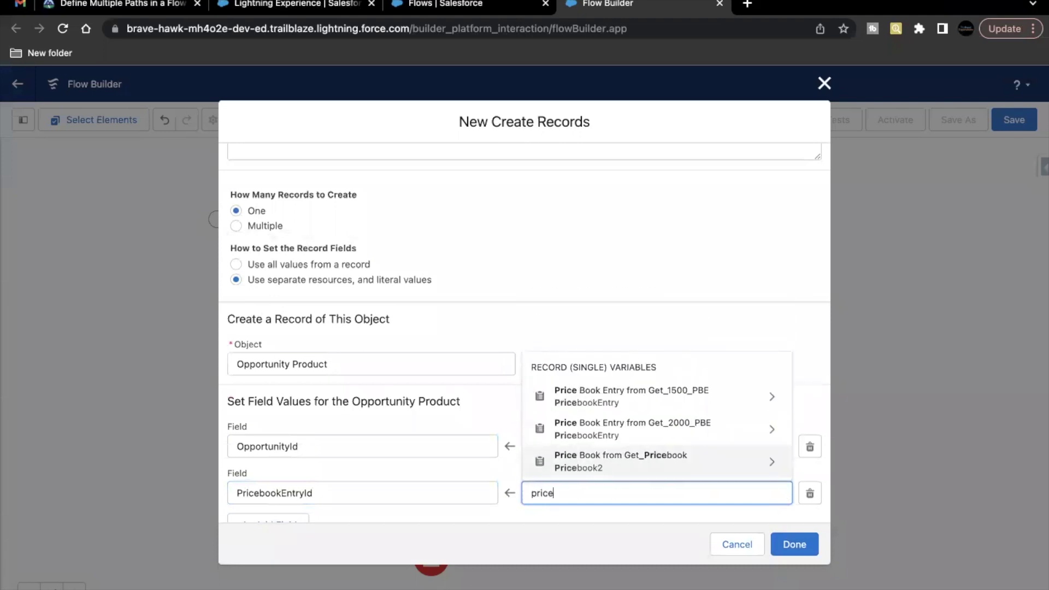
pyautogui.click(660, 428)
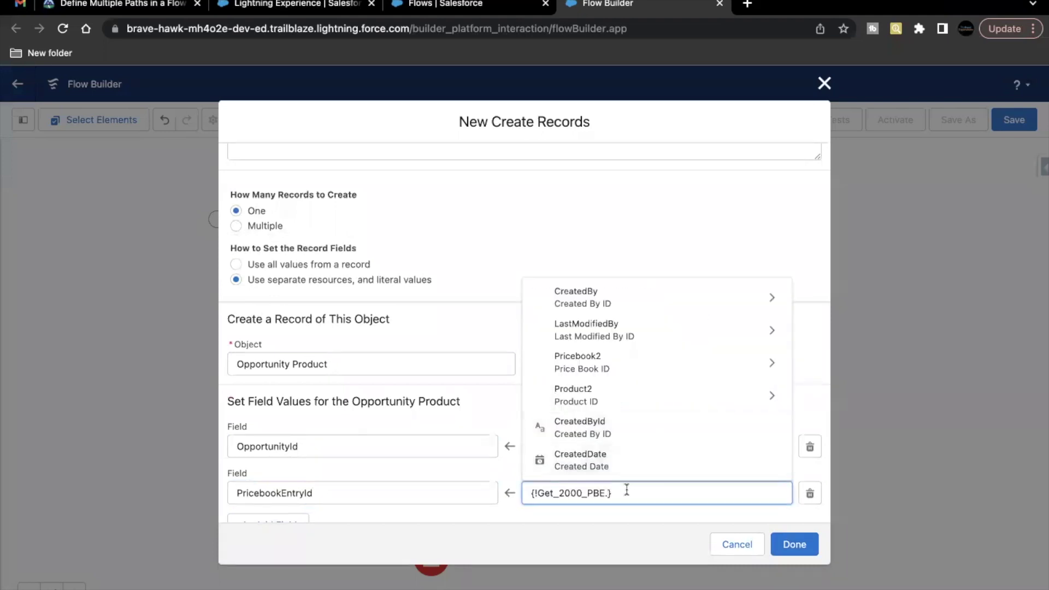
pyautogui.write('Id')
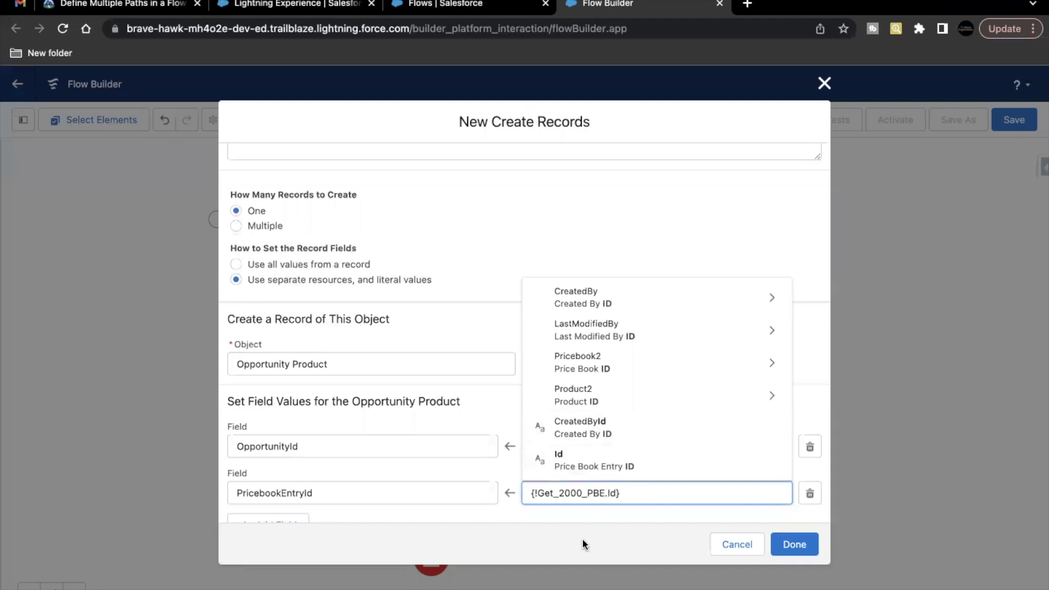
pyautogui.press('Return')
pyautogui.scroll(-1, 612, 501)
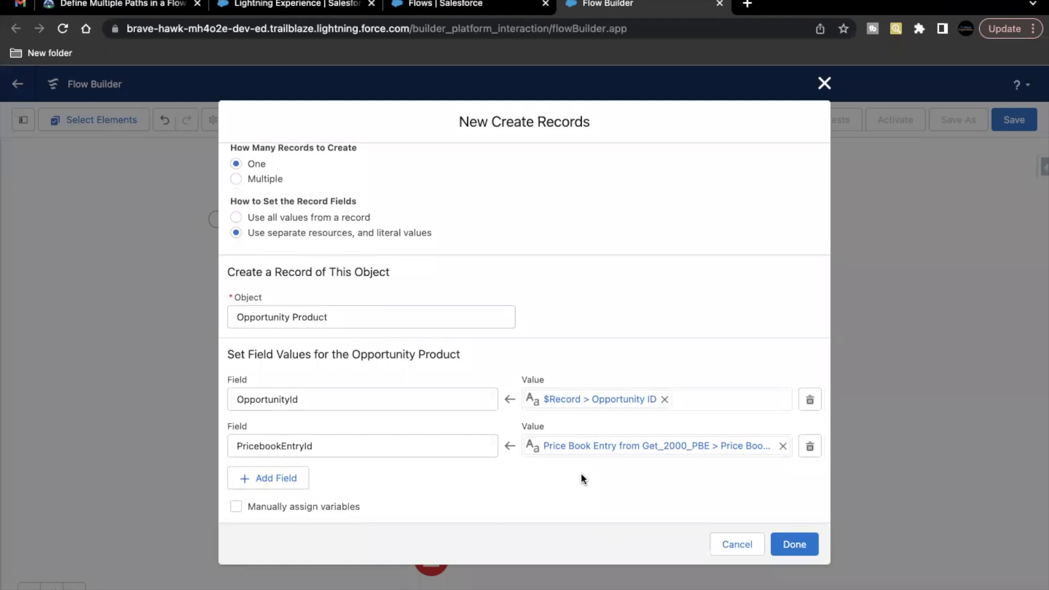
# - Add a Quantity field to the opportunity product and set its value to 1
pyautogui.click(290, 478)
pyautogui.click(308, 483)
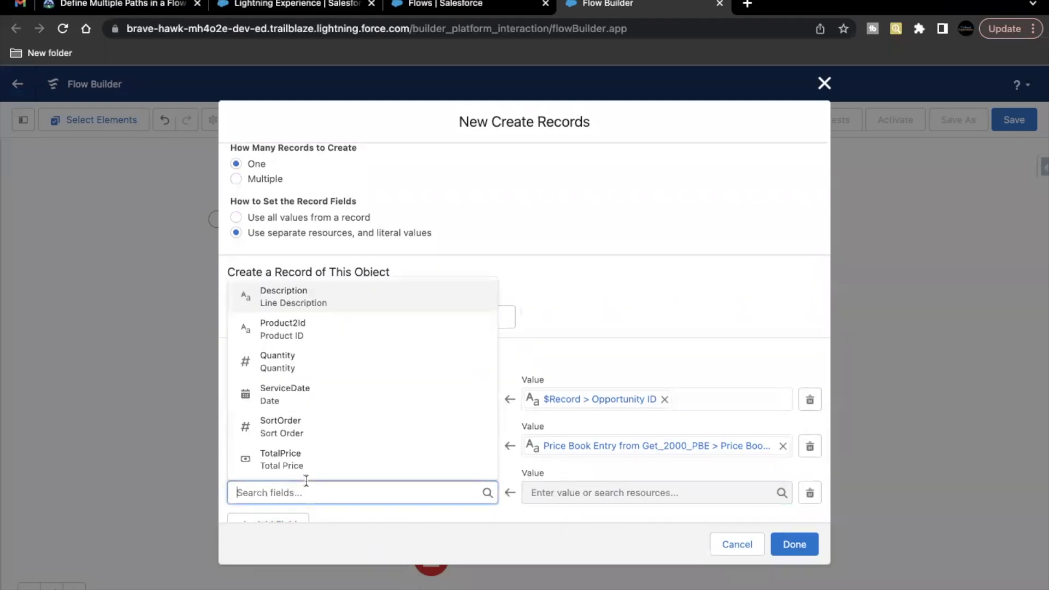
pyautogui.write('qu')
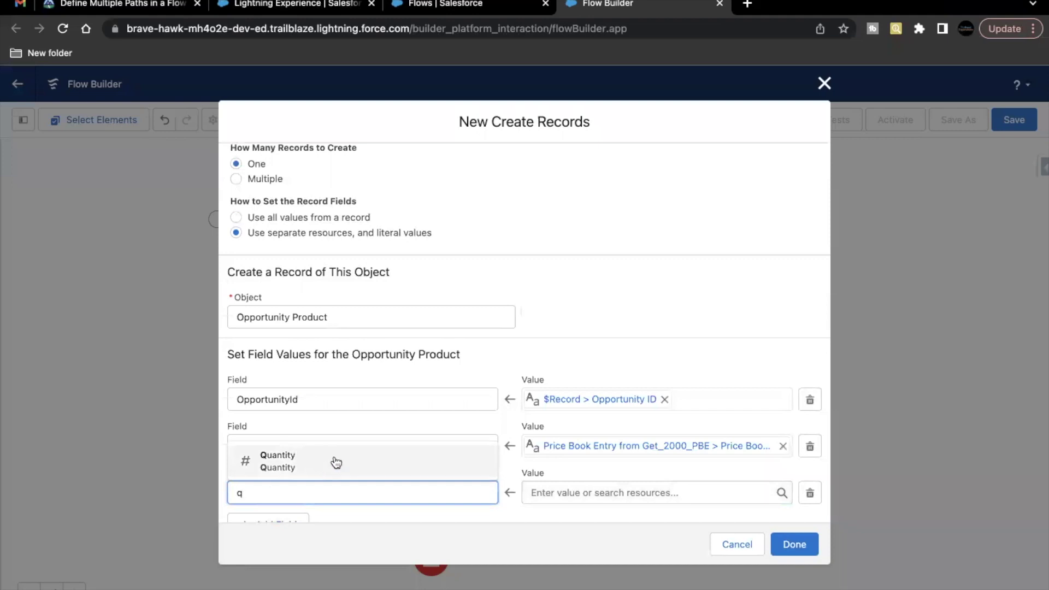
pyautogui.click(335, 461)
pyautogui.click(643, 491)
pyautogui.write('1')
pyautogui.scroll(-2, 557, 497)
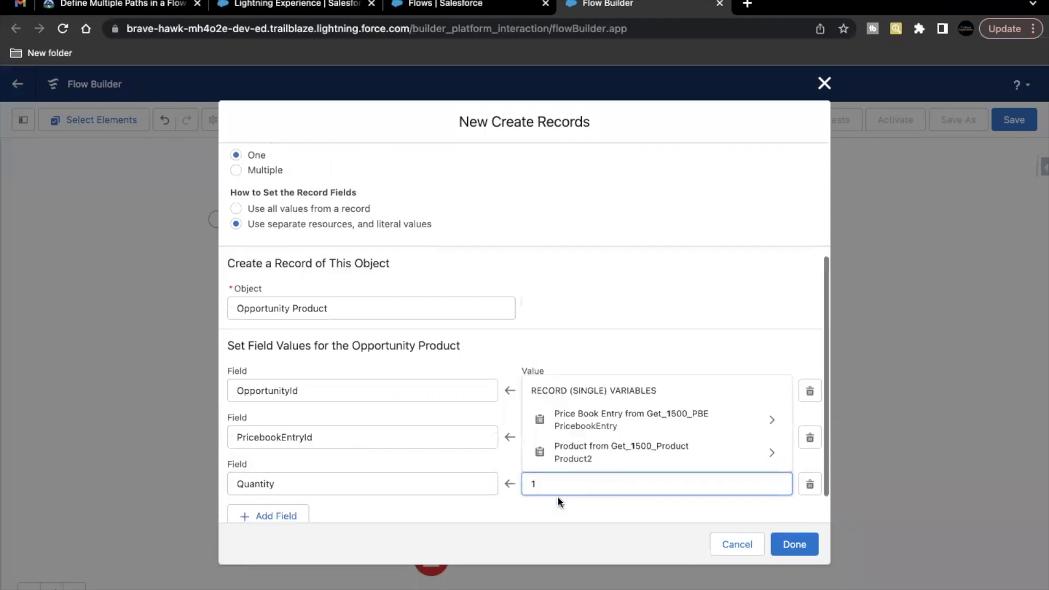
# - Add a TotalPrice field and set its value to the UnitPrice of the price book entry from Get_2000_PBE
pyautogui.click(282, 479)
pyautogui.click(302, 492)
pyautogui.write('Tota')
pyautogui.click(331, 462)
pyautogui.click(571, 498)
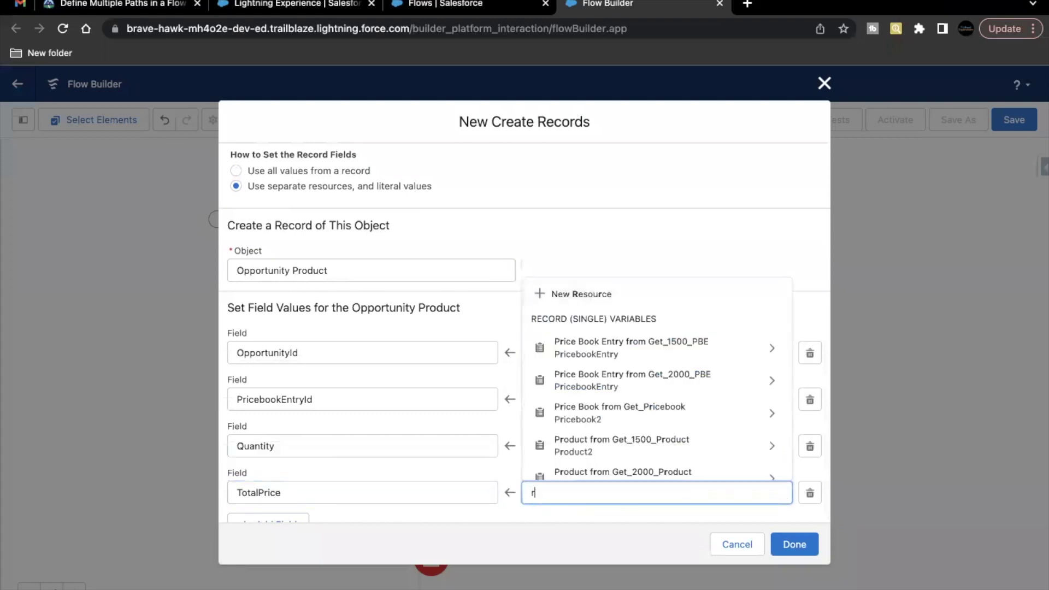
pyautogui.write('pri')
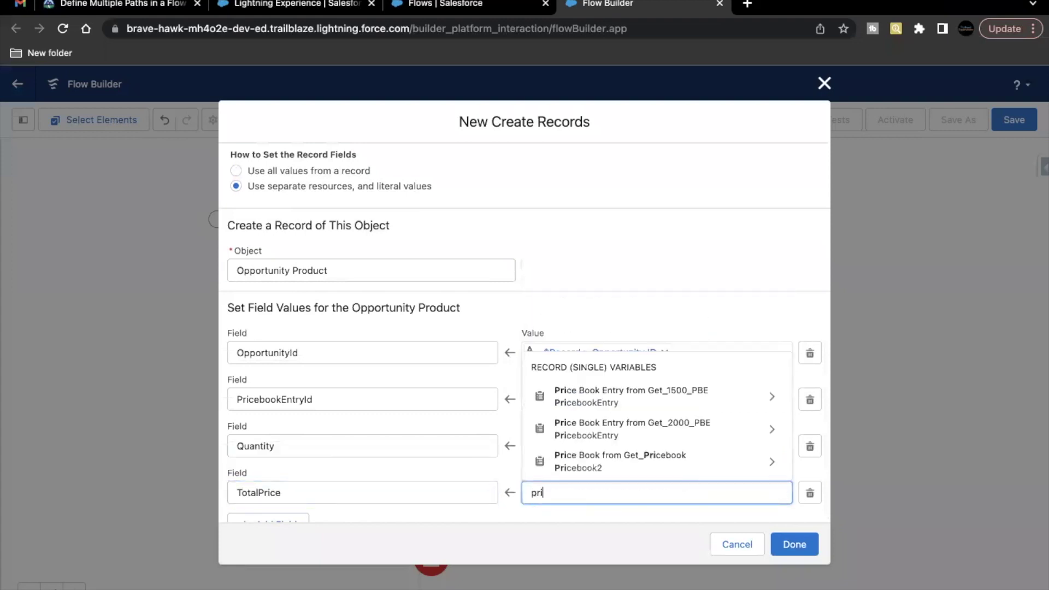
pyautogui.click(684, 429)
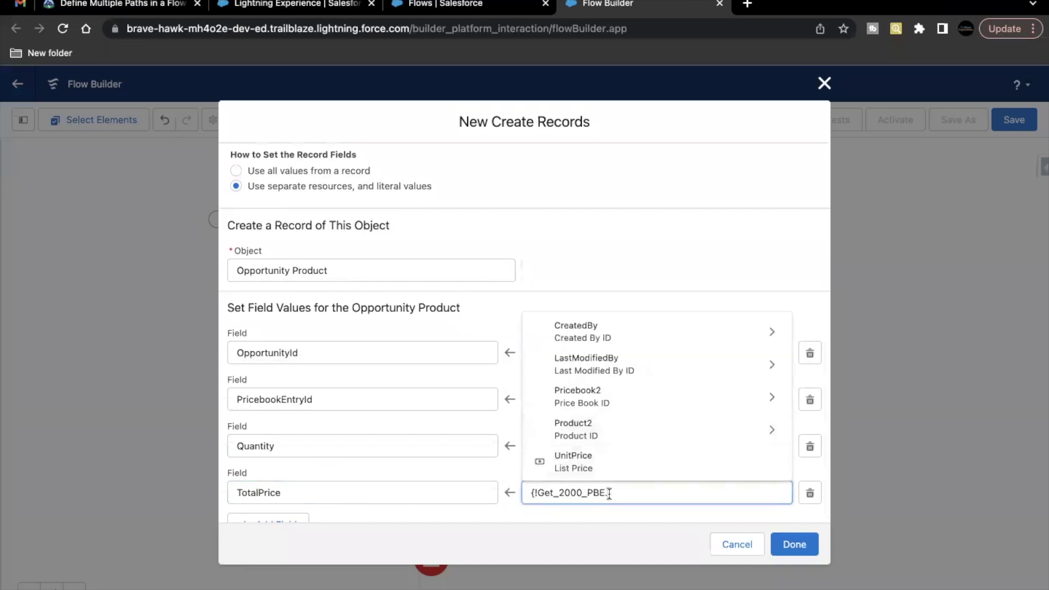
pyautogui.write('Uni')
pyautogui.click(603, 463)
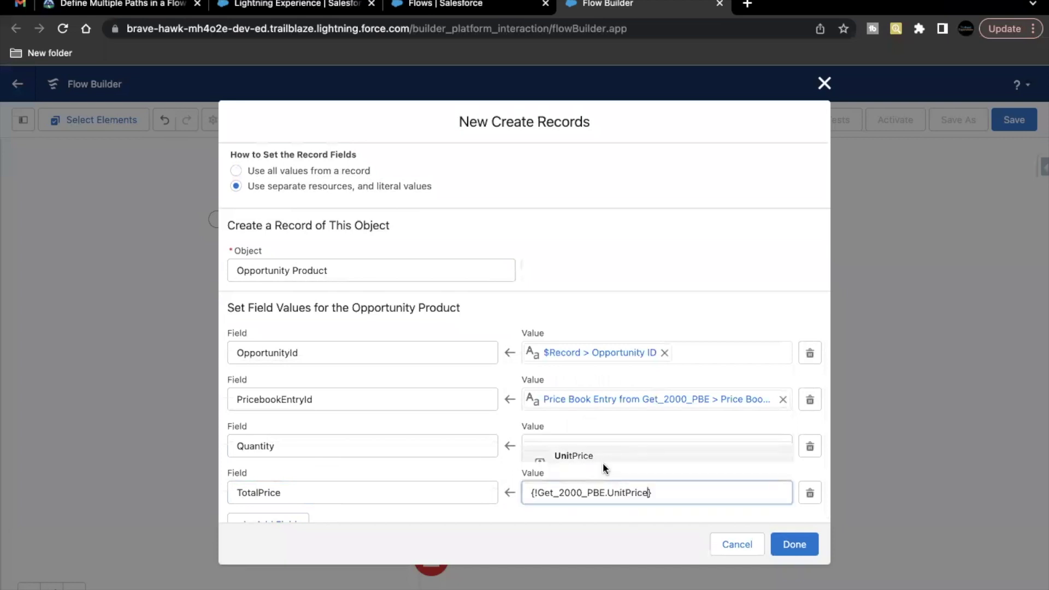
pyautogui.click(503, 474)
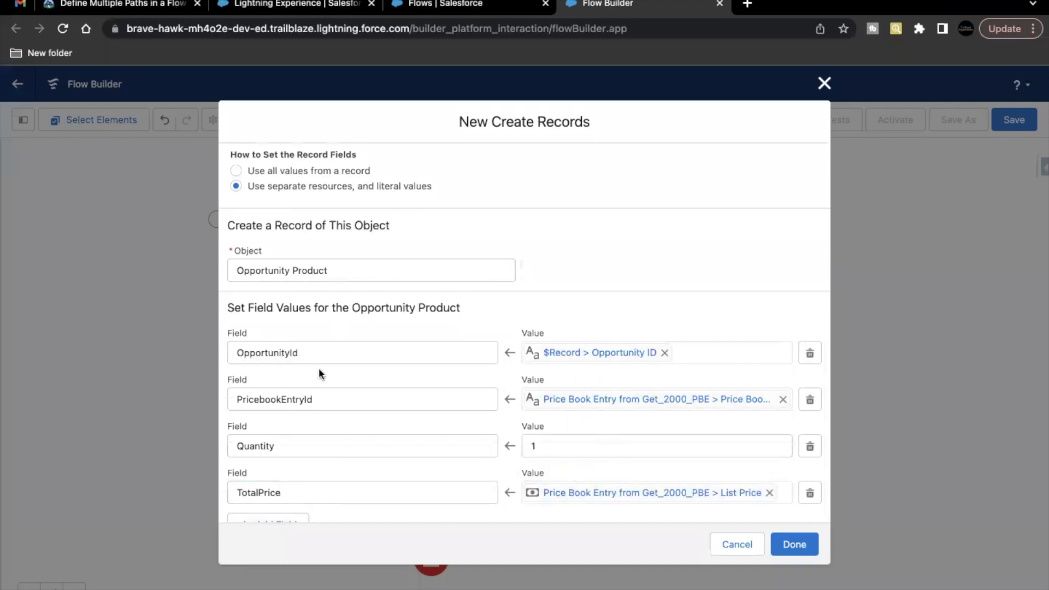
# - Check the object and the four field values, and finish the Create 2000 Opp Product element
pyautogui.click(331, 279)
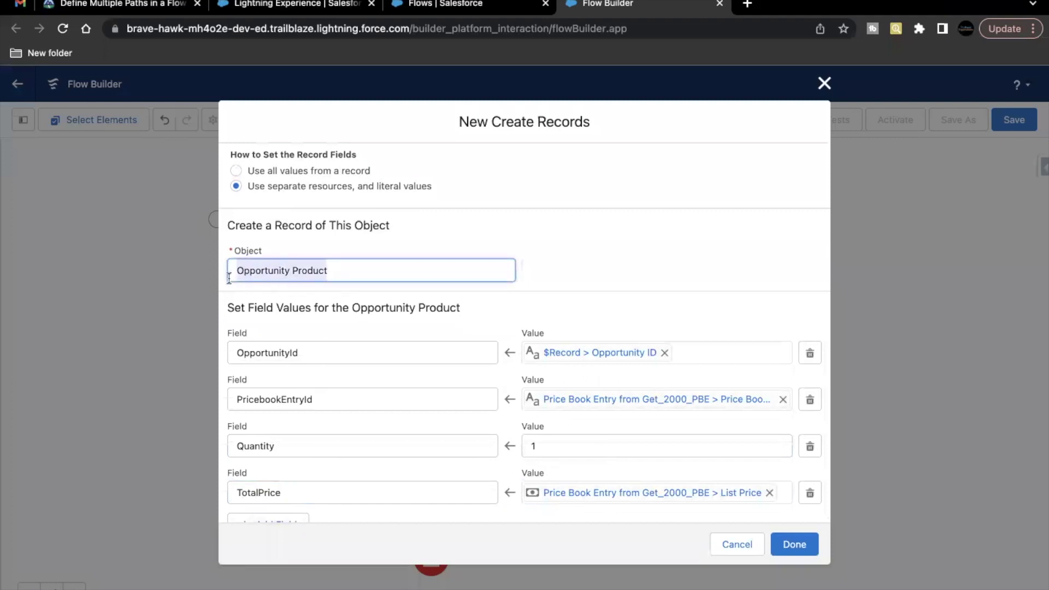
pyautogui.scroll(-2, 636, 303)
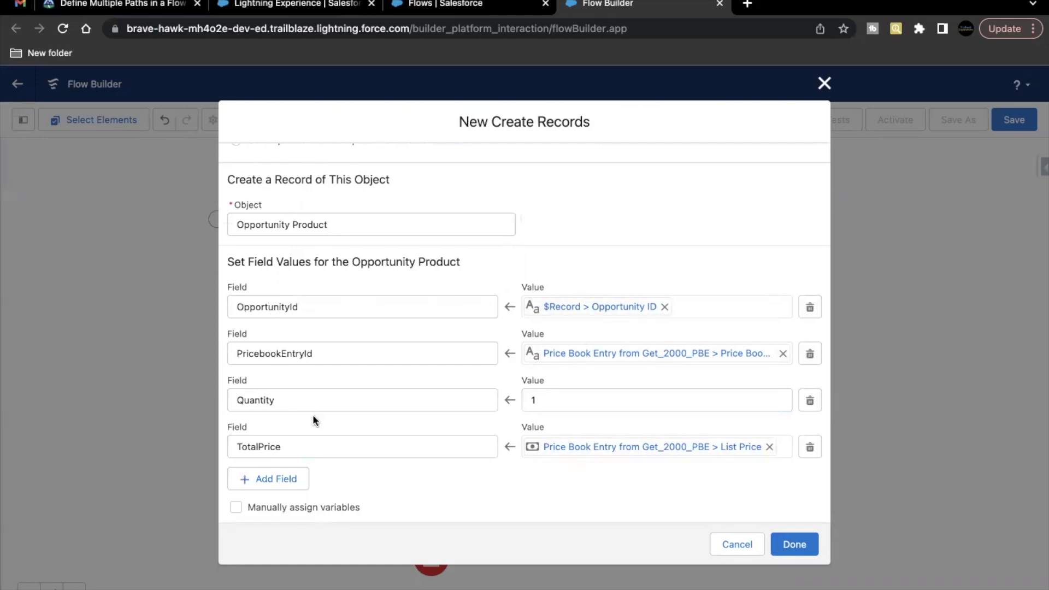
pyautogui.scroll(-1, 313, 414)
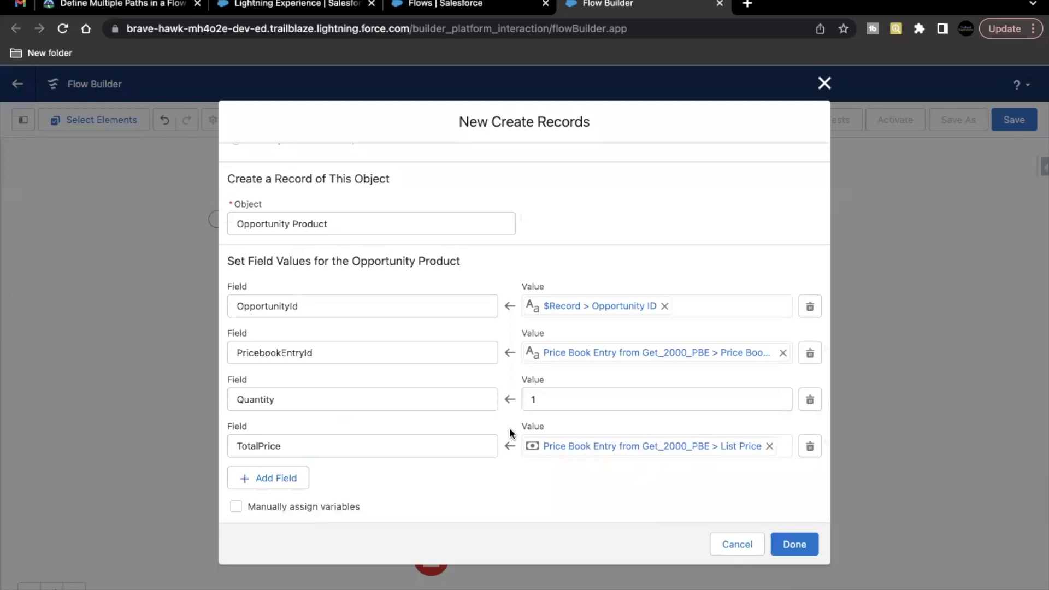
pyautogui.click(792, 543)
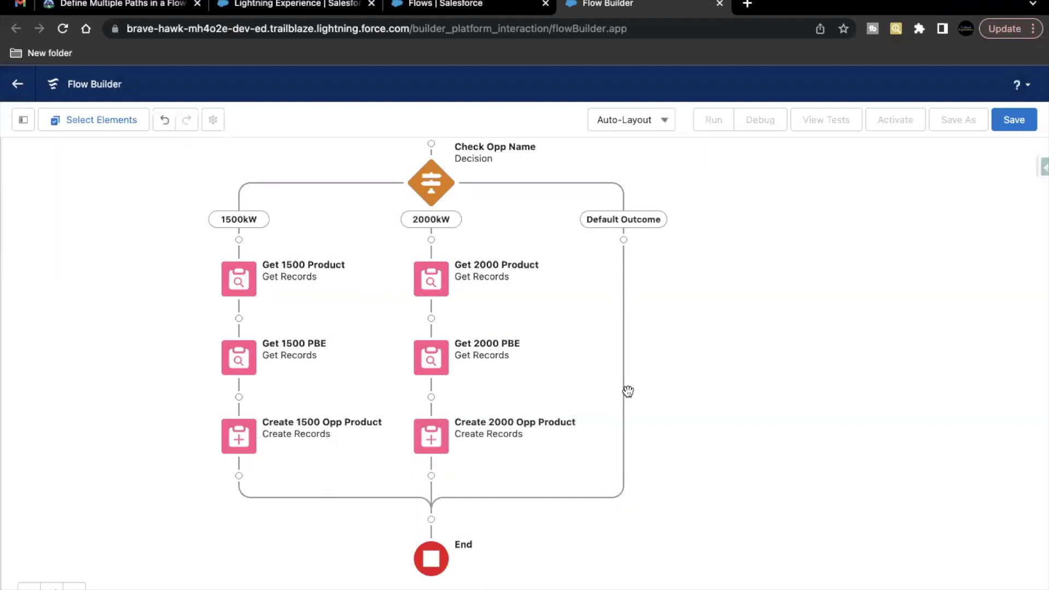
# - Review the Name filter condition of the Get Pricebook element and close it unchanged
pyautogui.moveTo(571, 344); pyautogui.dragTo(695, 463)
pyautogui.click(570, 223)
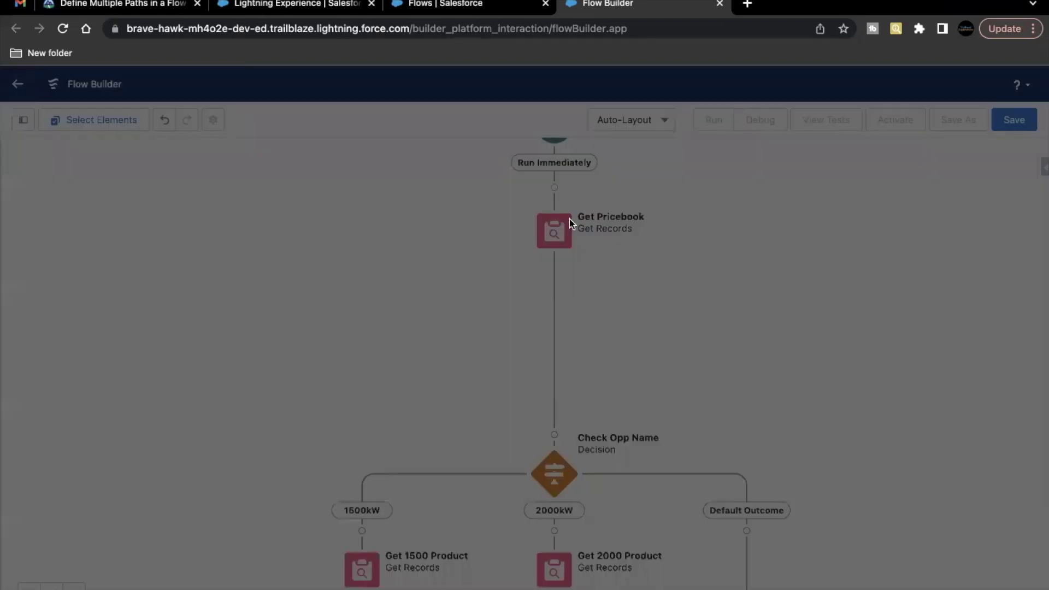
pyautogui.scroll(-2, 635, 305)
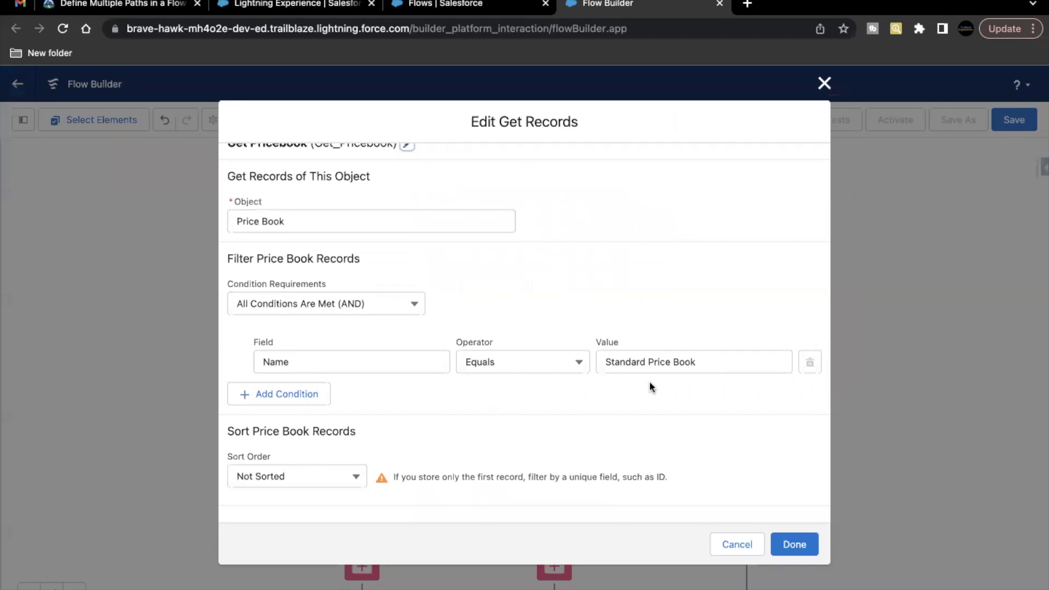
pyautogui.click(825, 82)
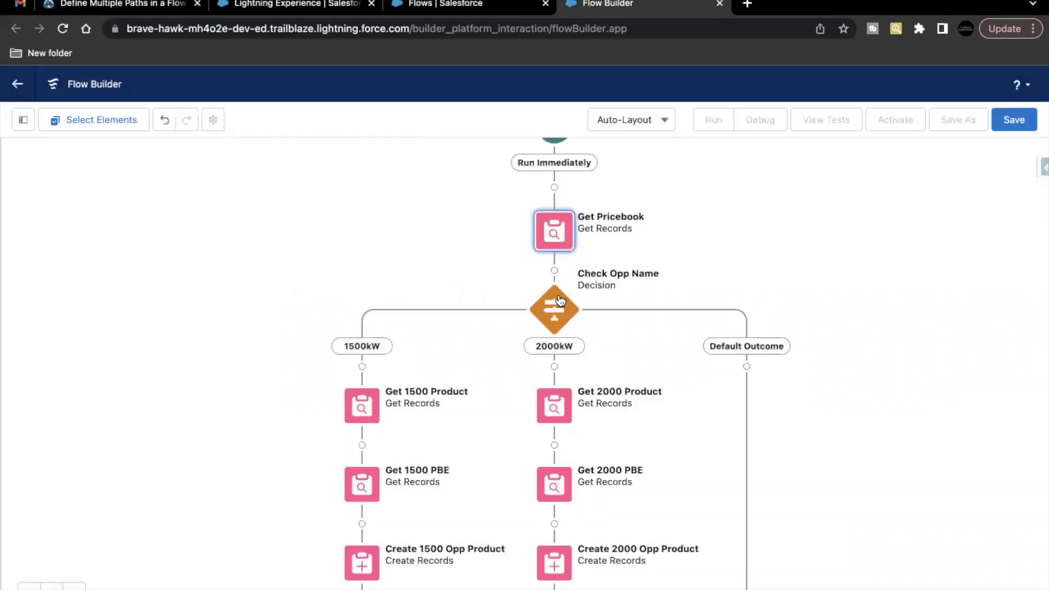
# - Review the 1500kW outcome condition of the Check Opp Name decision, close it unchanged, and look over the flow's branches
pyautogui.click(554, 310)
pyautogui.click(552, 452)
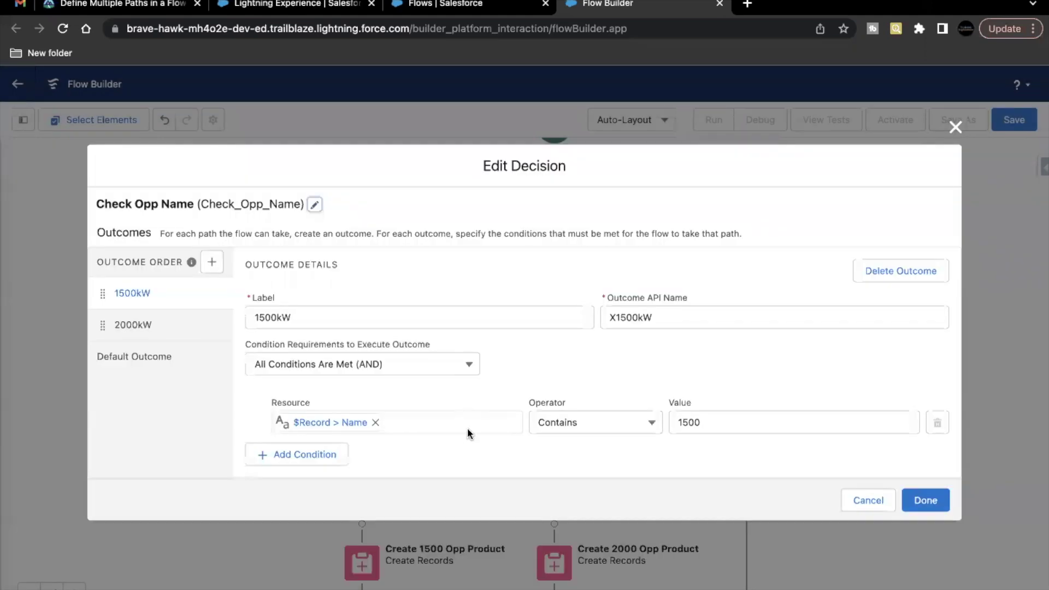
pyautogui.click(955, 127)
pyautogui.scroll(-2, 587, 291)
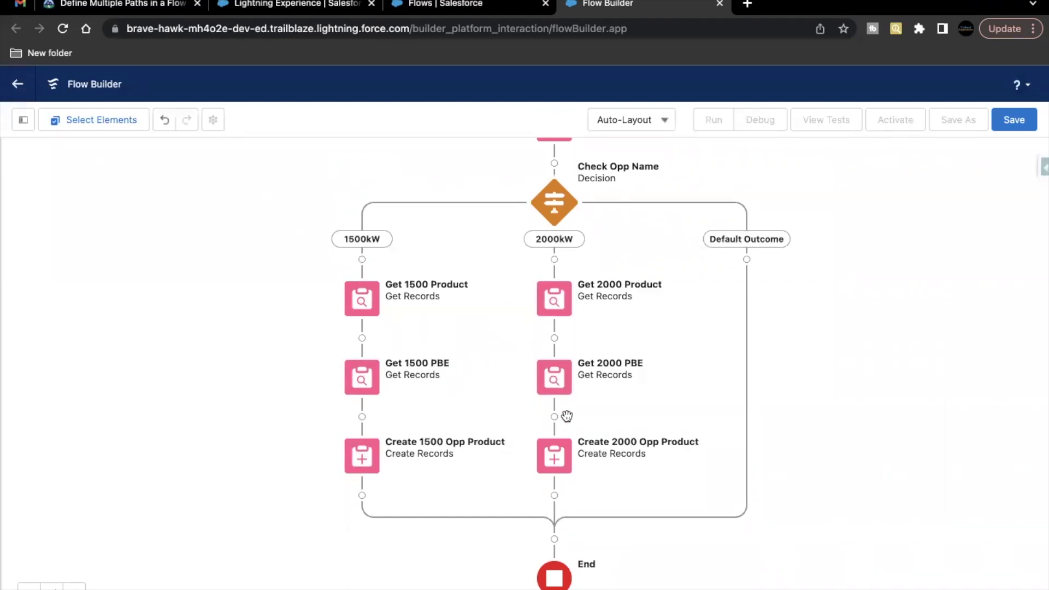
pyautogui.moveTo(637, 436); pyautogui.dragTo(637, 370)
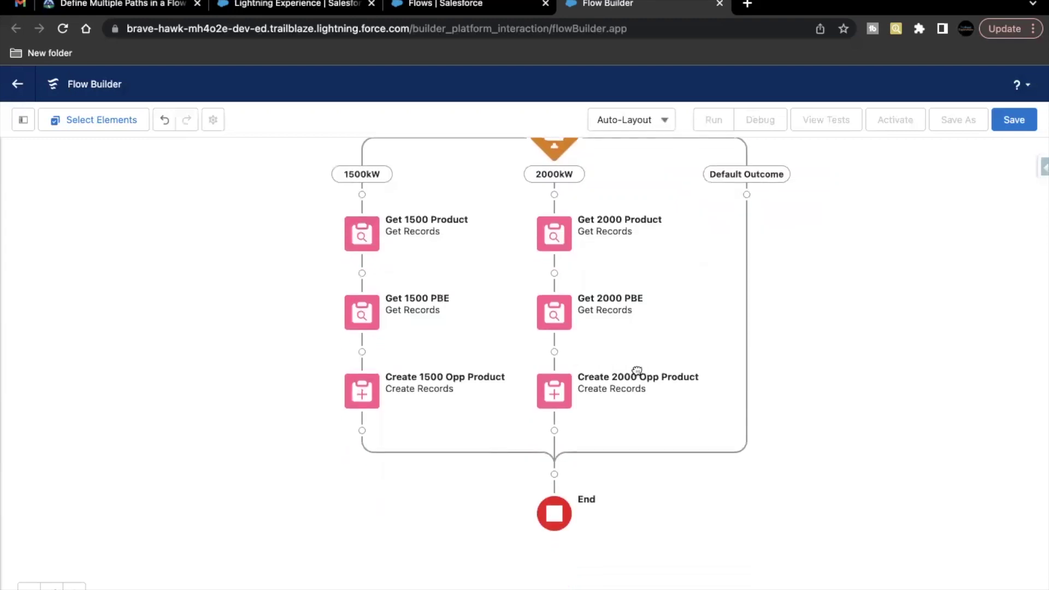
pyautogui.scroll(3, 632, 368)
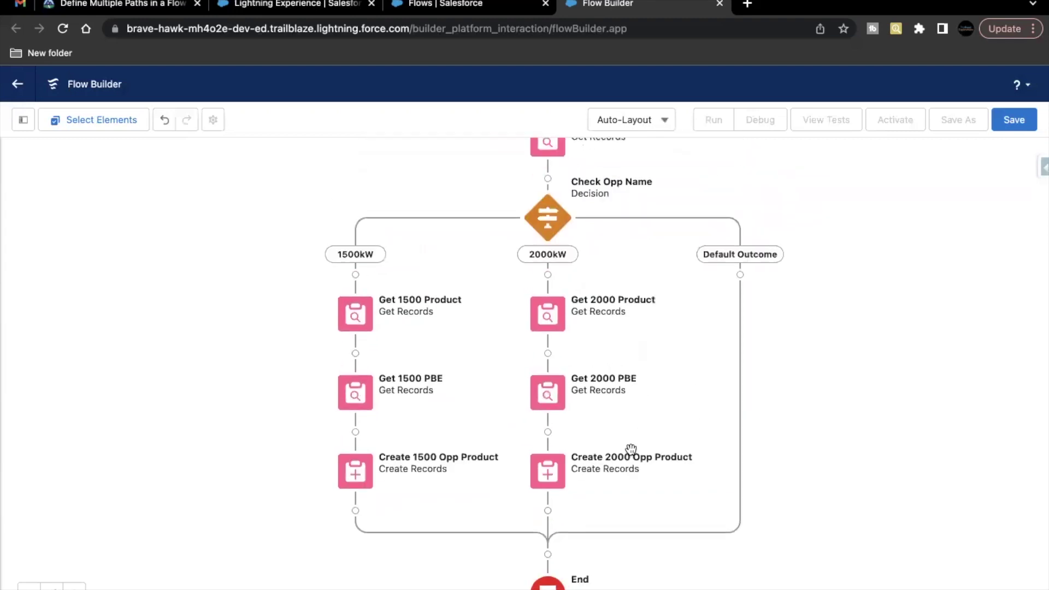
# - Start saving the flow, enter the label Add Generator, and copy the full flow label from the Trailhead challenge instructions
pyautogui.click(1011, 122)
pyautogui.click(368, 288)
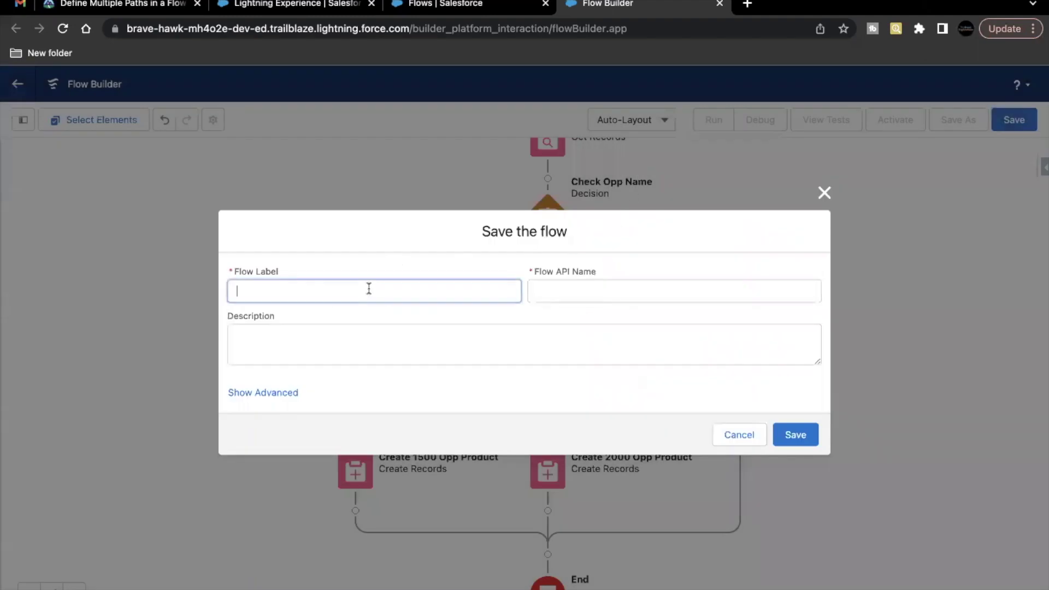
pyautogui.write('Add Generator')
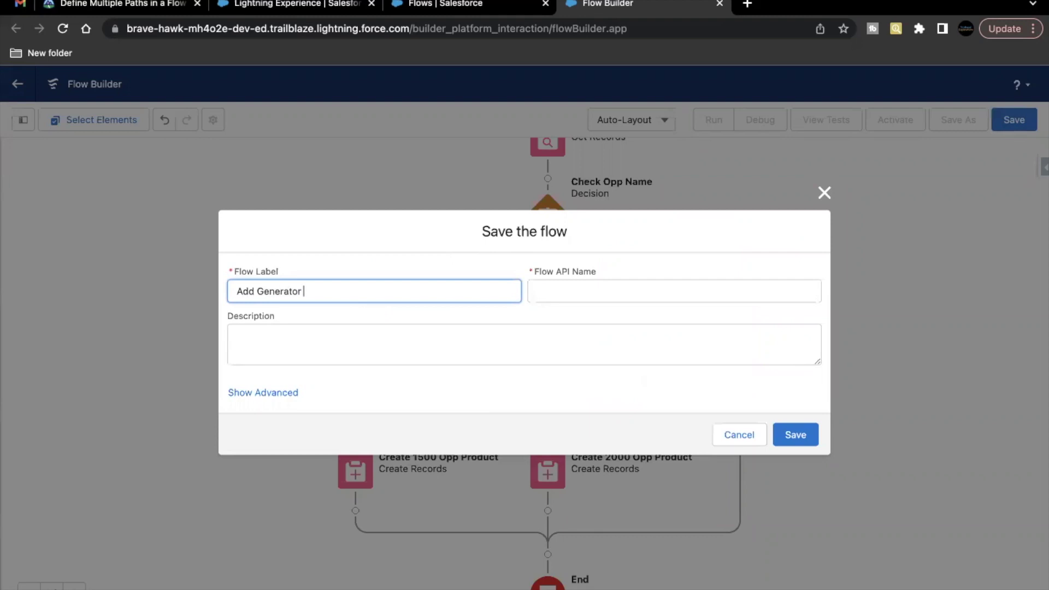
pyautogui.click(115, 4)
pyautogui.scroll(-20, 224, 375)
pyautogui.moveTo(180, 305); pyautogui.dragTo(428, 300)
pyautogui.hotkey('ctrl', 'c')
# - Clear the label and API name, label the flow "Add Generator Product to Named Opps" with API name Add_Generator_Product_to_Named_Opps, and save it
pyautogui.click(610, 5)
pyautogui.doubleClick(412, 286)
pyautogui.press('BackSpace')
pyautogui.press('BackSpace')
pyautogui.press('BackSpace')
pyautogui.press('BackSpace')
pyautogui.press('BackSpace')
pyautogui.doubleClick(641, 284)
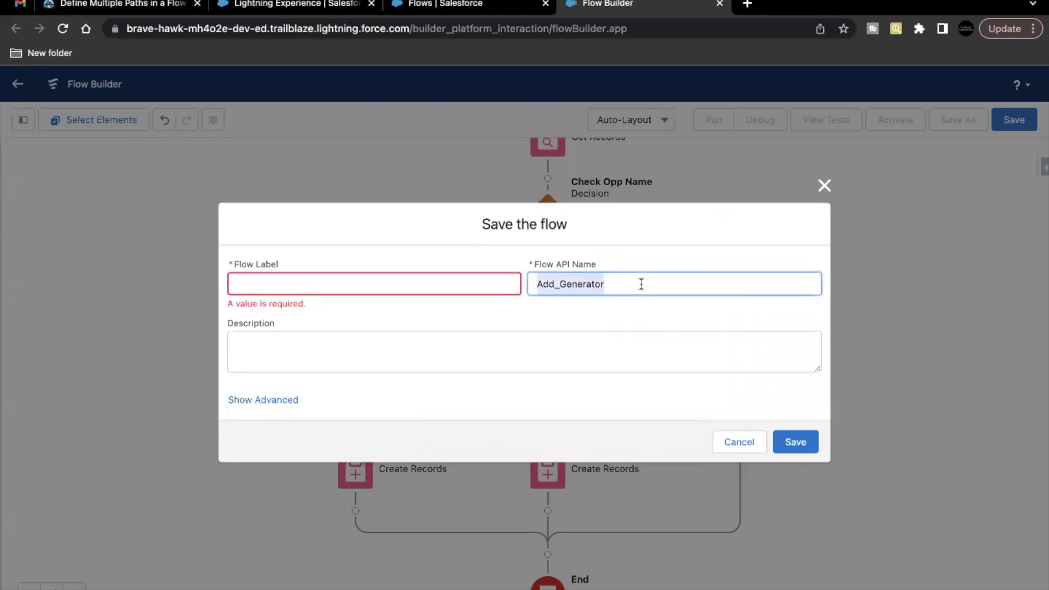
pyautogui.press('BackSpace')
pyautogui.click(310, 284)
pyautogui.hotkey('ctrl', 'v')
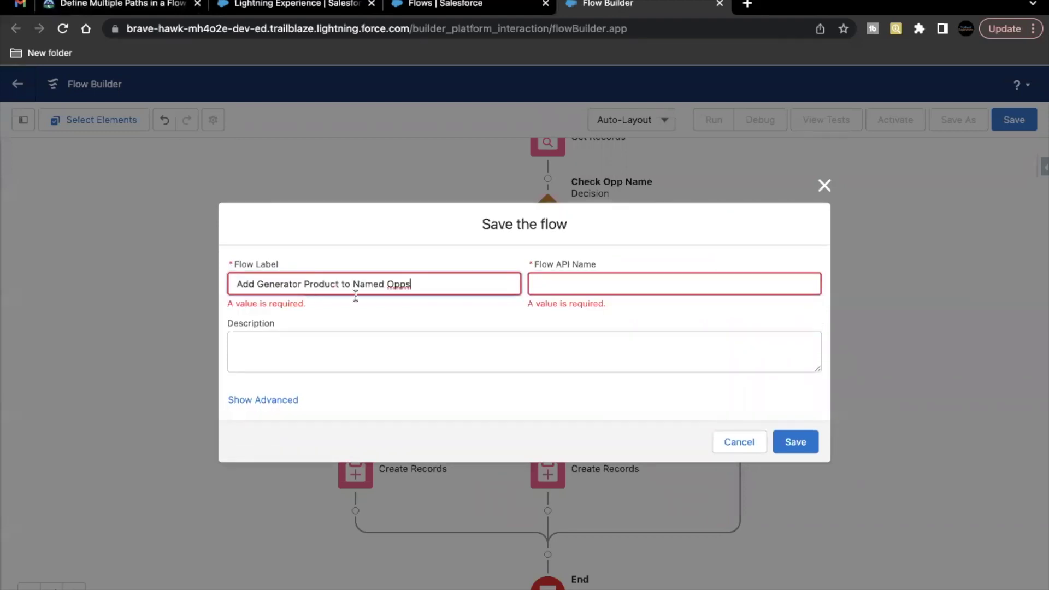
pyautogui.click(382, 306)
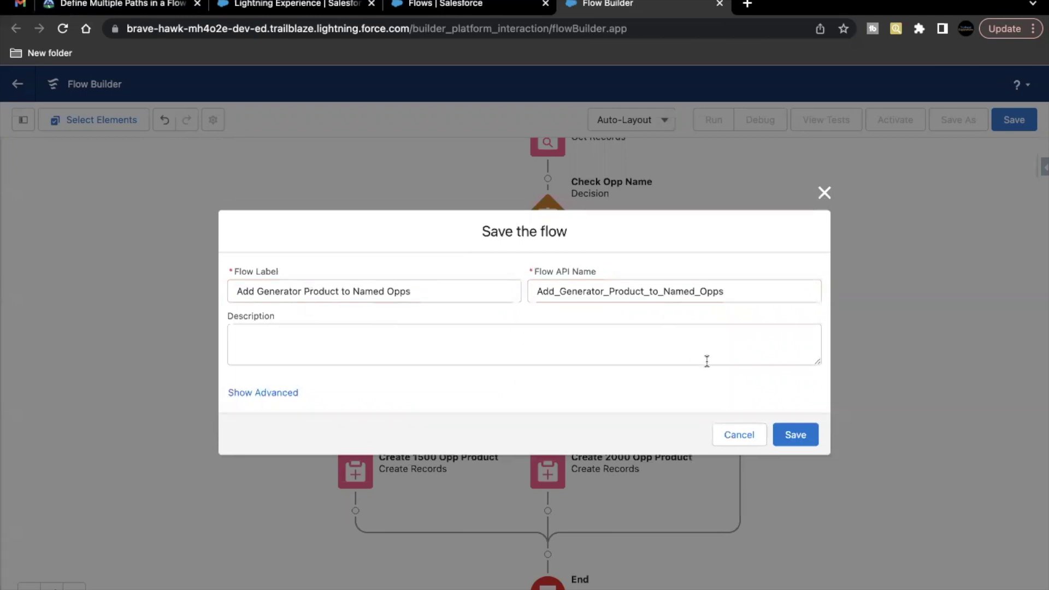
pyautogui.click(791, 435)
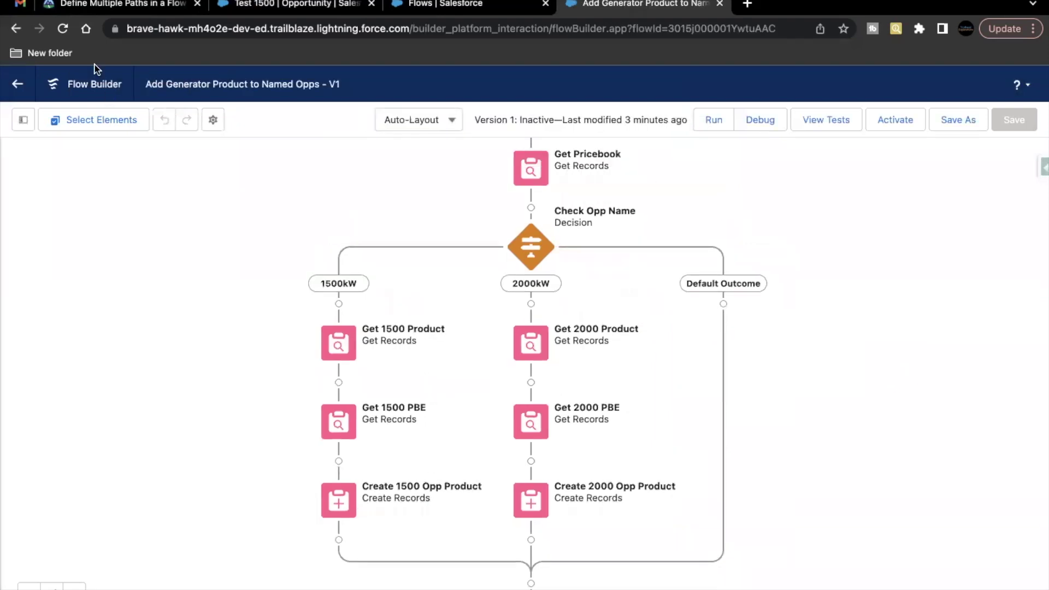
# - Run the challenge check on the Trailhead page and read the feedback on the flow
pyautogui.click(120, 11)
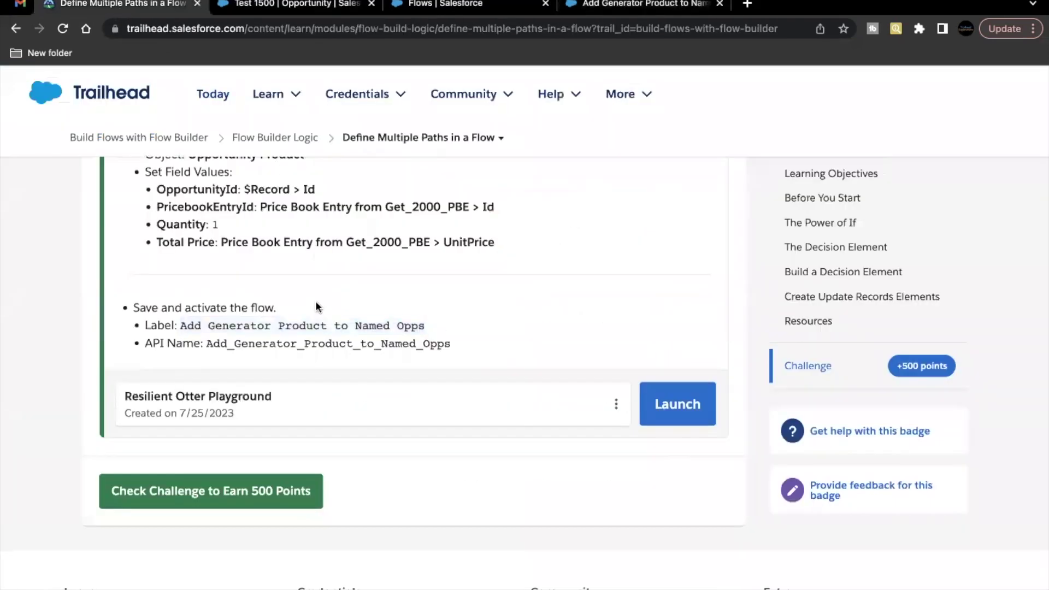
pyautogui.click(279, 485)
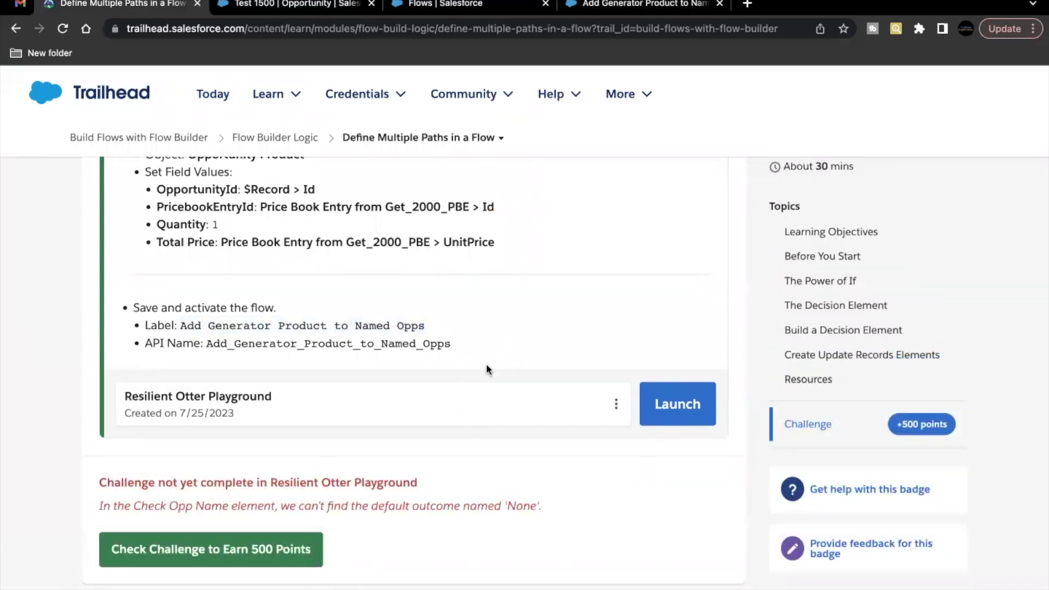
pyautogui.moveTo(282, 505); pyautogui.dragTo(520, 500)
pyautogui.doubleClick(520, 506)
# - Rename the default outcome of the Check Opp Name decision to None and save the flow
pyautogui.click(645, 9)
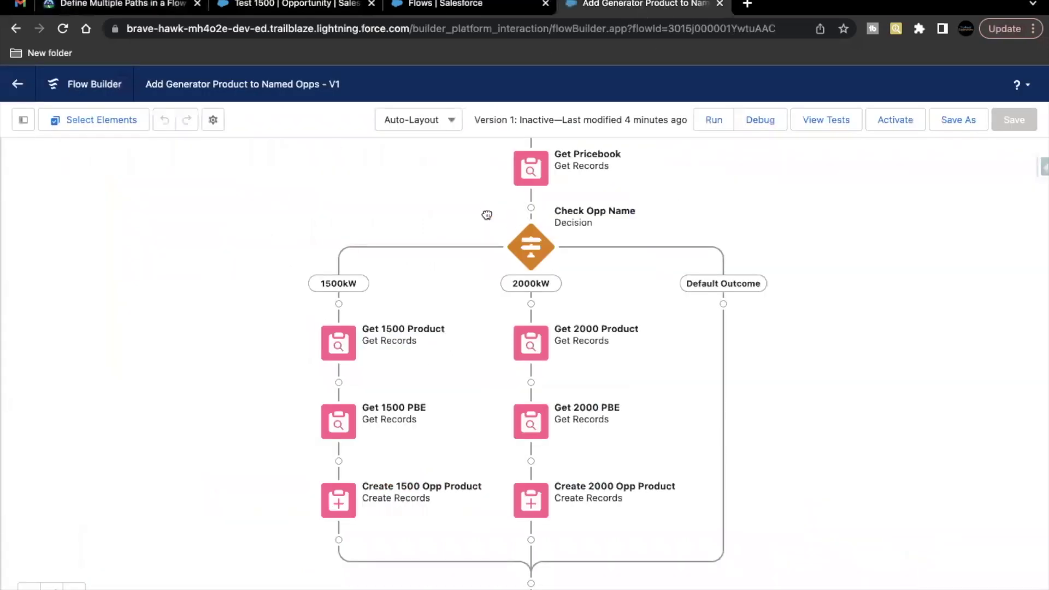
pyautogui.moveTo(487, 209); pyautogui.dragTo(492, 269)
pyautogui.click(530, 310)
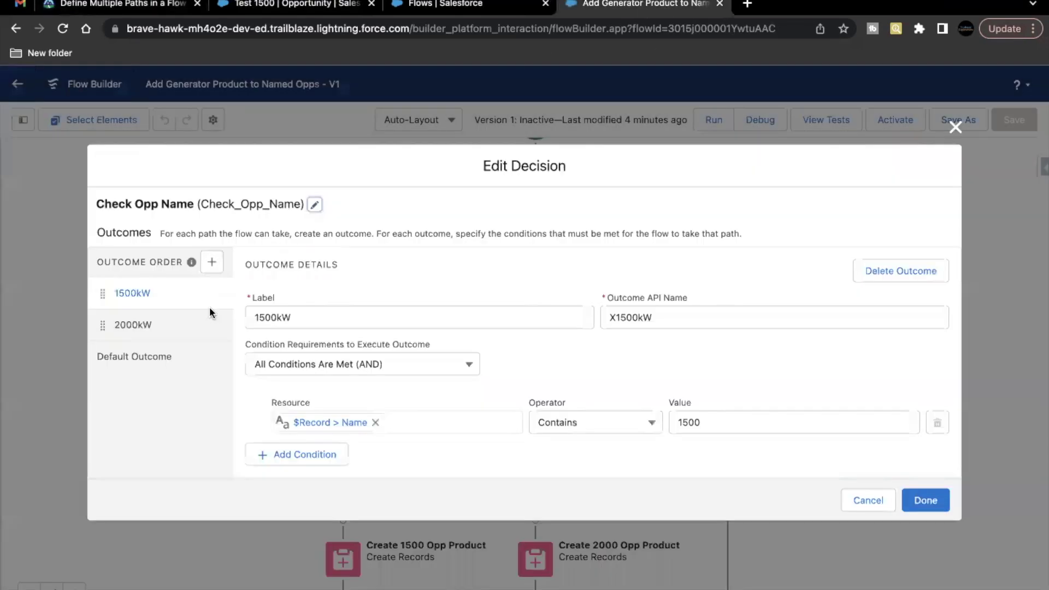
pyautogui.click(171, 362)
pyautogui.tripleClick(316, 279)
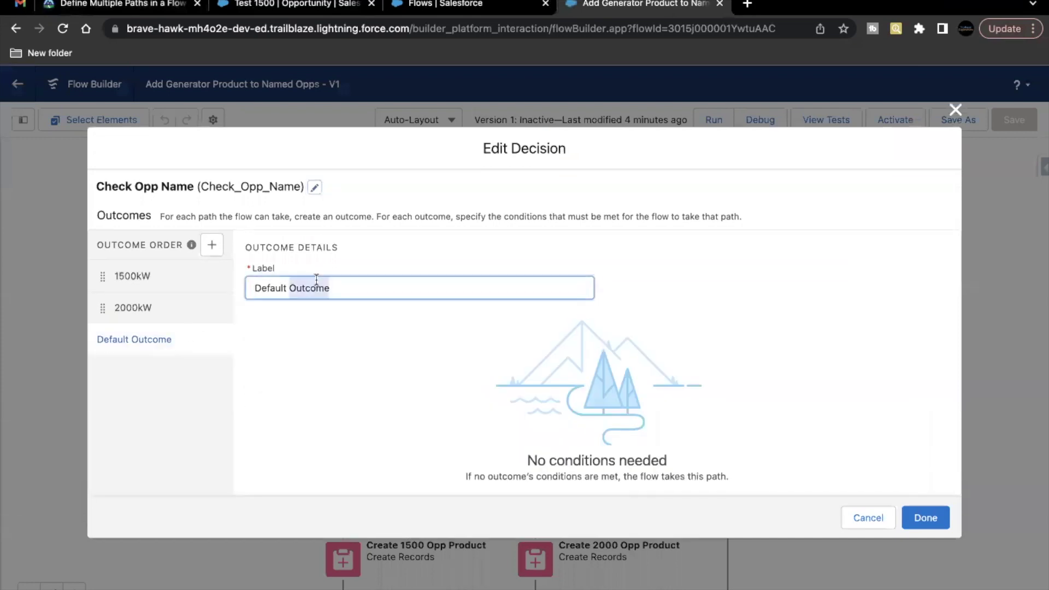
pyautogui.write('None')
pyautogui.click(491, 427)
pyautogui.click(926, 518)
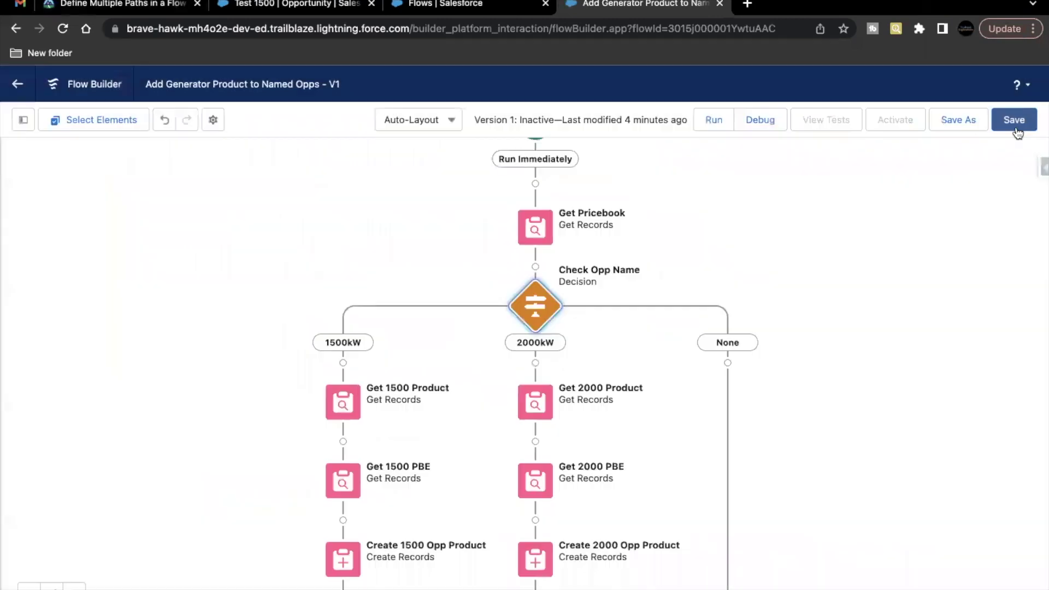
pyautogui.click(1014, 121)
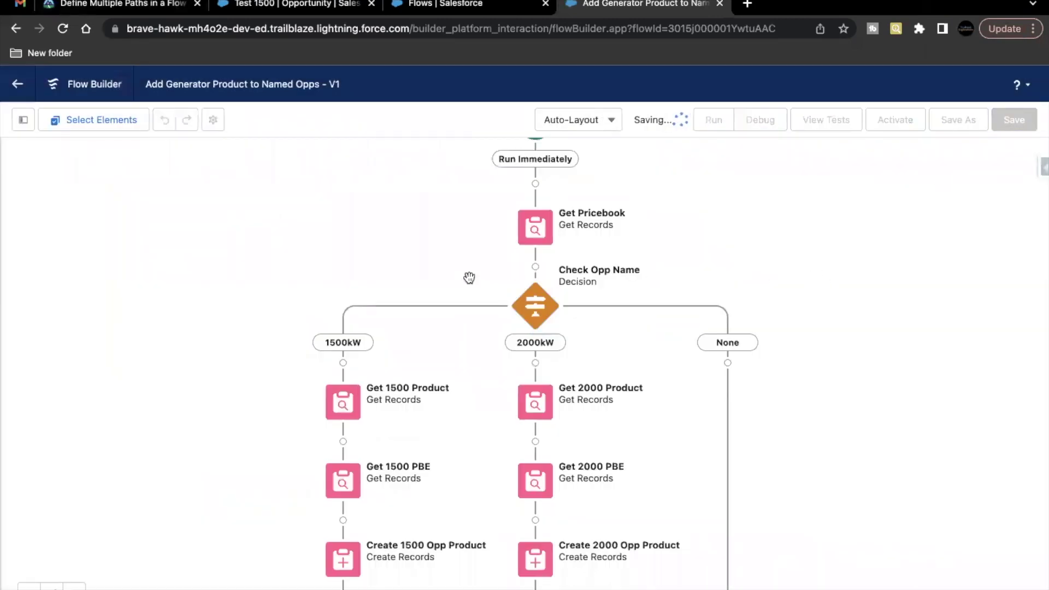
# - Rerun the Trailhead challenge check on the saved flow and read the new feedback
pyautogui.click(131, 9)
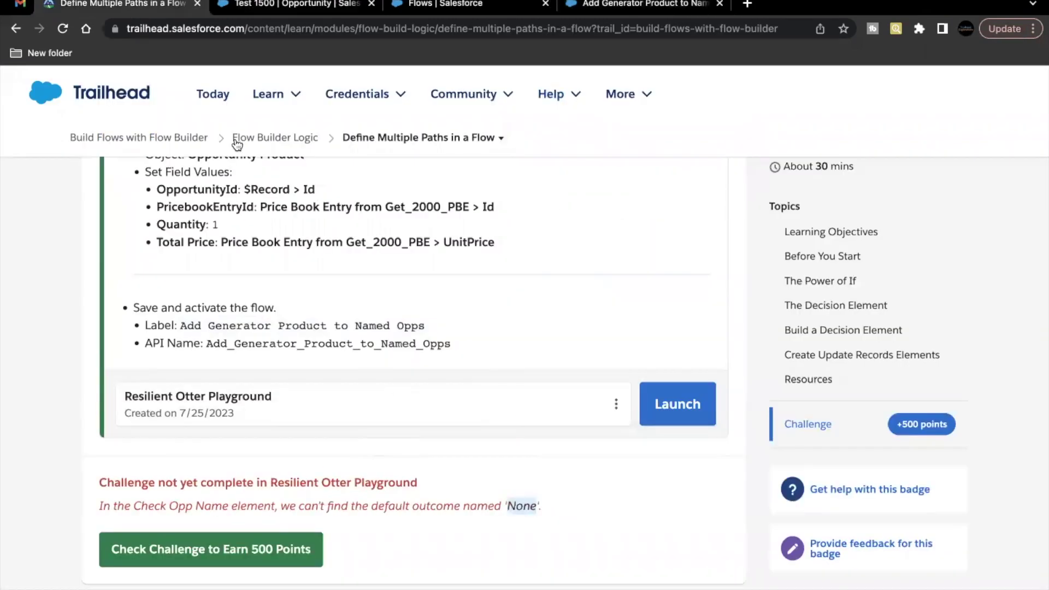
pyautogui.click(268, 551)
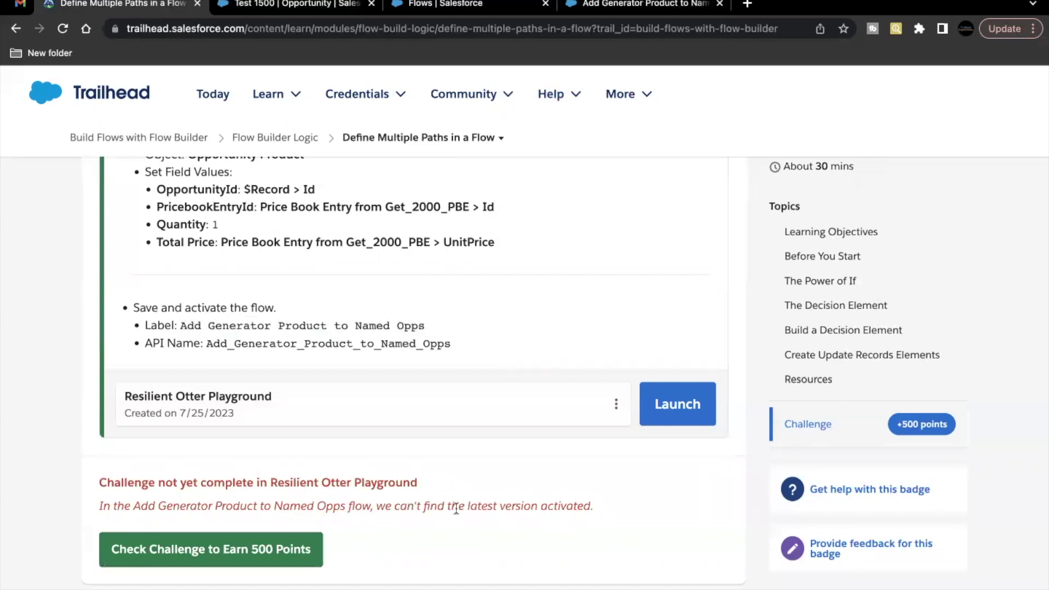
pyautogui.moveTo(474, 508); pyautogui.dragTo(569, 508)
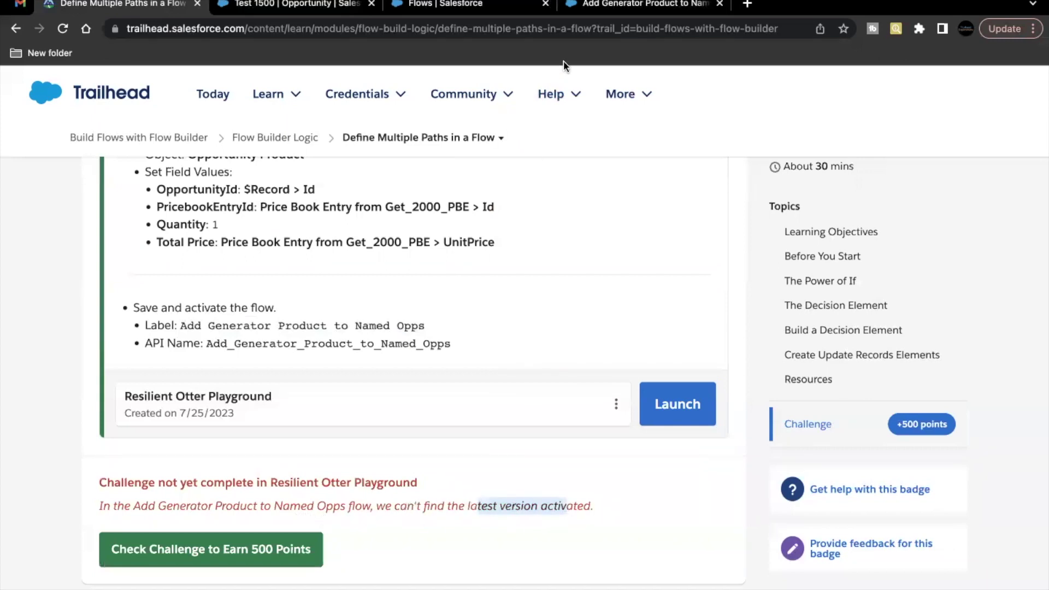
# - Activate the Add Generator Product to Named Opps flow and submit the Trailhead challenge for checking again
pyautogui.click(607, 4)
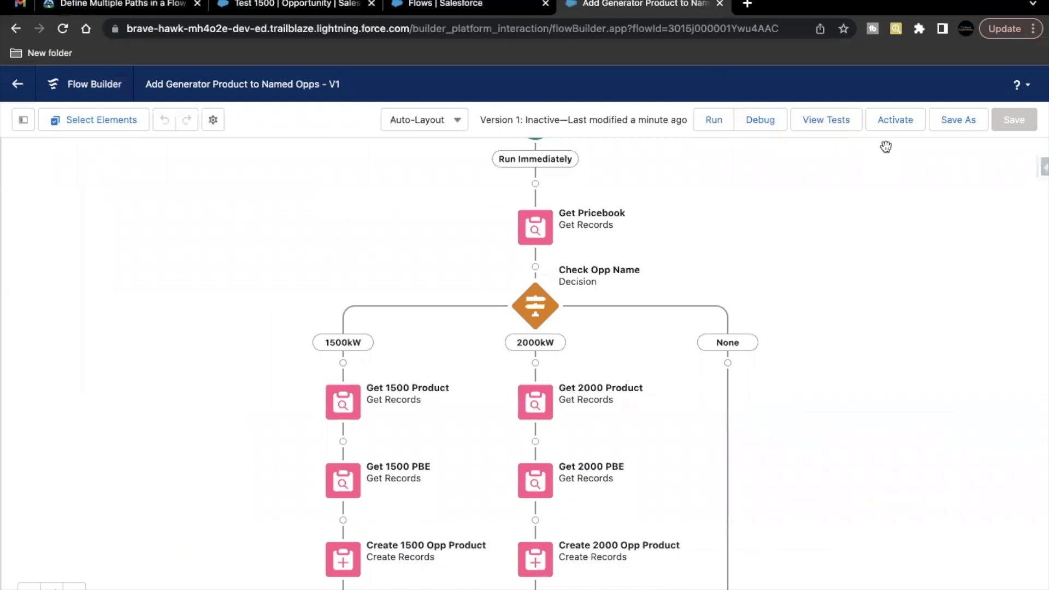
pyautogui.click(886, 123)
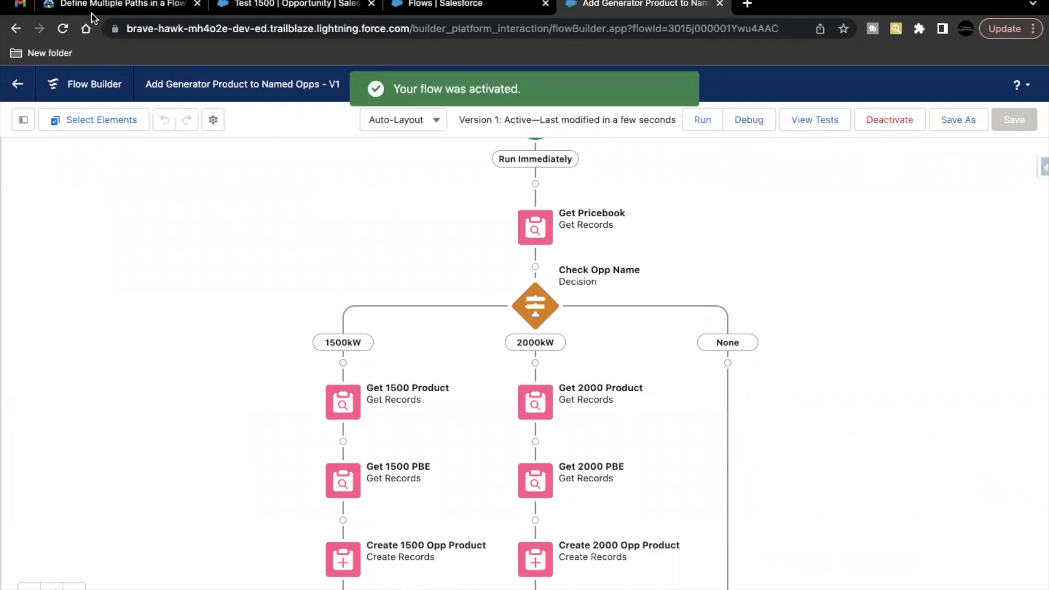
pyautogui.click(115, 5)
pyautogui.click(201, 549)
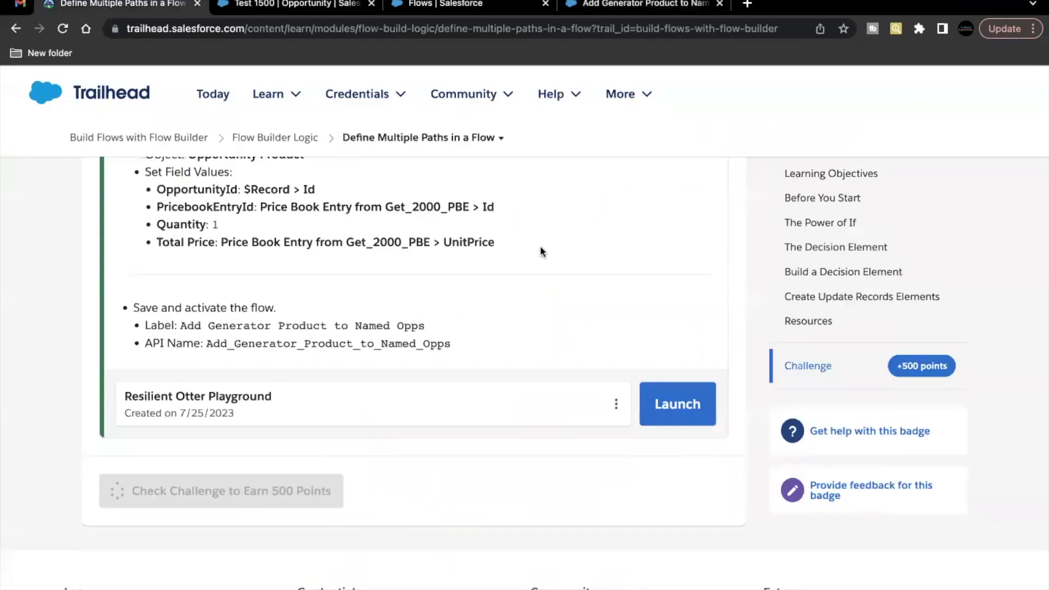